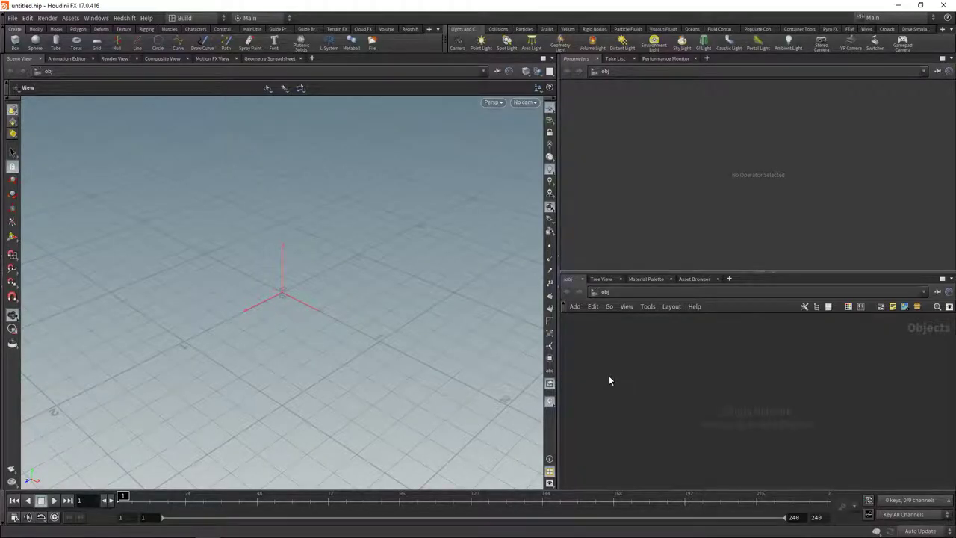
- Create a sphere geometry object in the empty scene and work inside its geometry network
key(Tab)
text(sph)
key(Return)
click(621, 389)
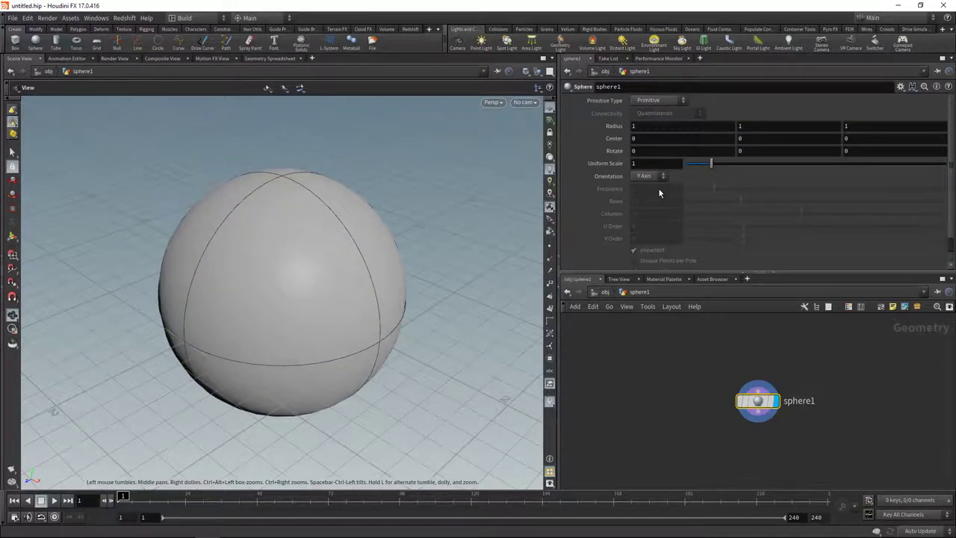
- Set the sphere's primitive type to Polygon Mesh with 48 rows and 80 columns, and hide the reference grid
click(661, 100)
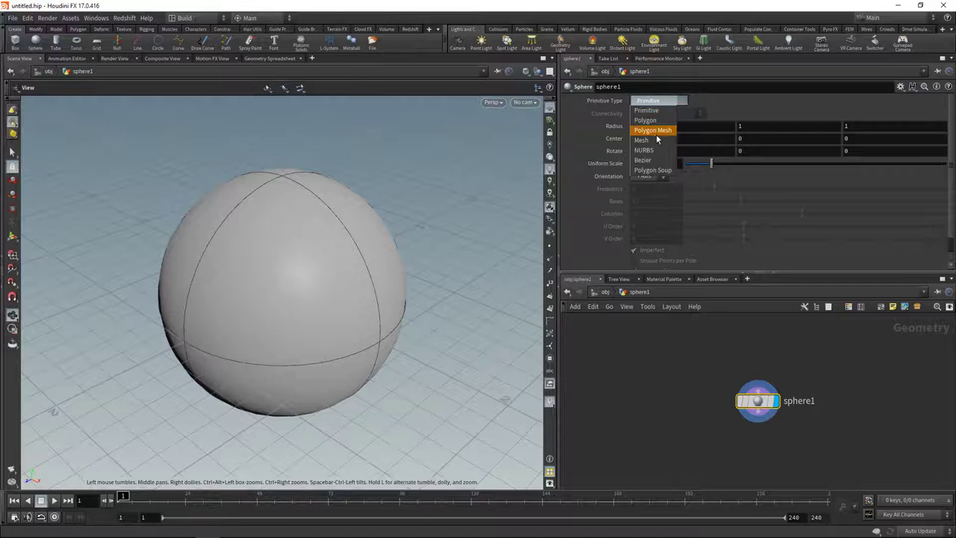
click(653, 130)
drag(643, 201, 608, 212)
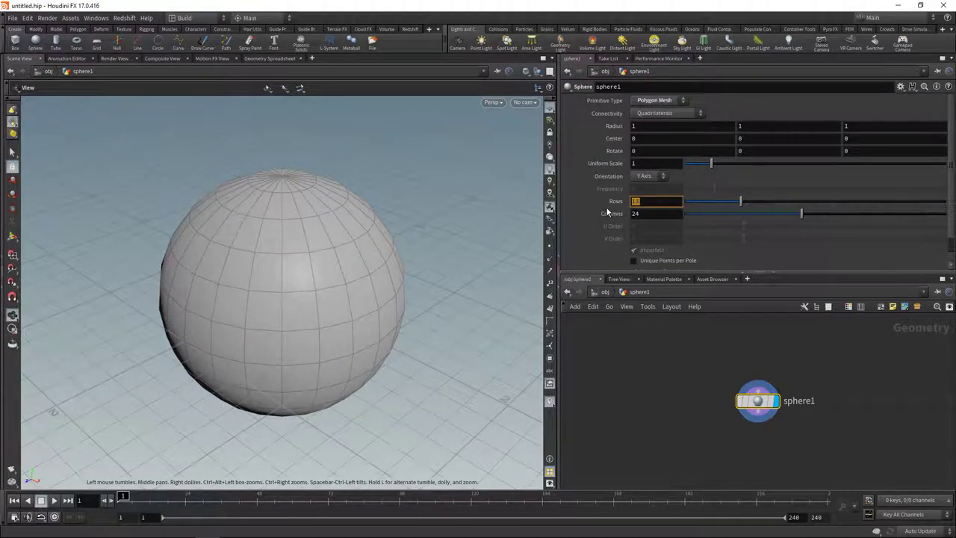
text(48)
key(Tab)
key(Return)
drag(351, 328, 274, 297)
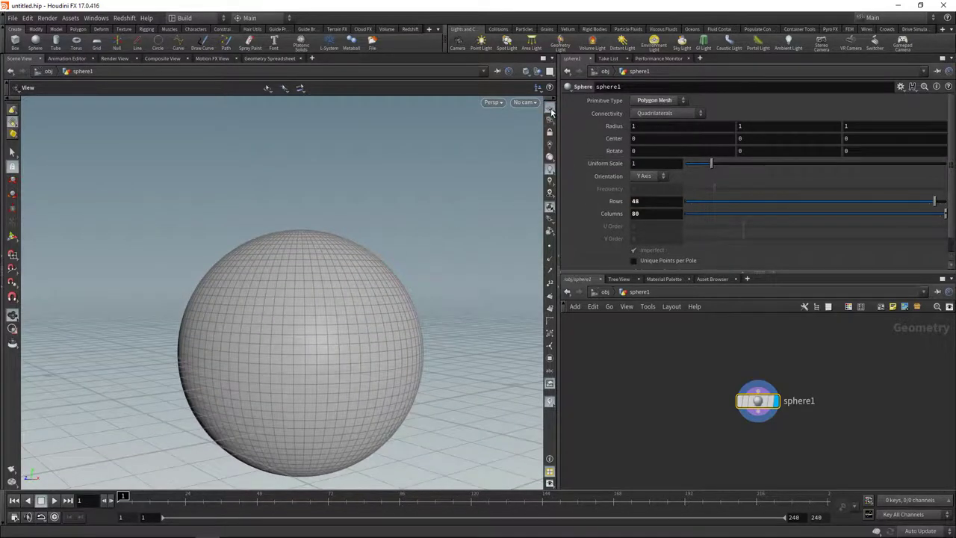
drag(306, 325, 258, 282)
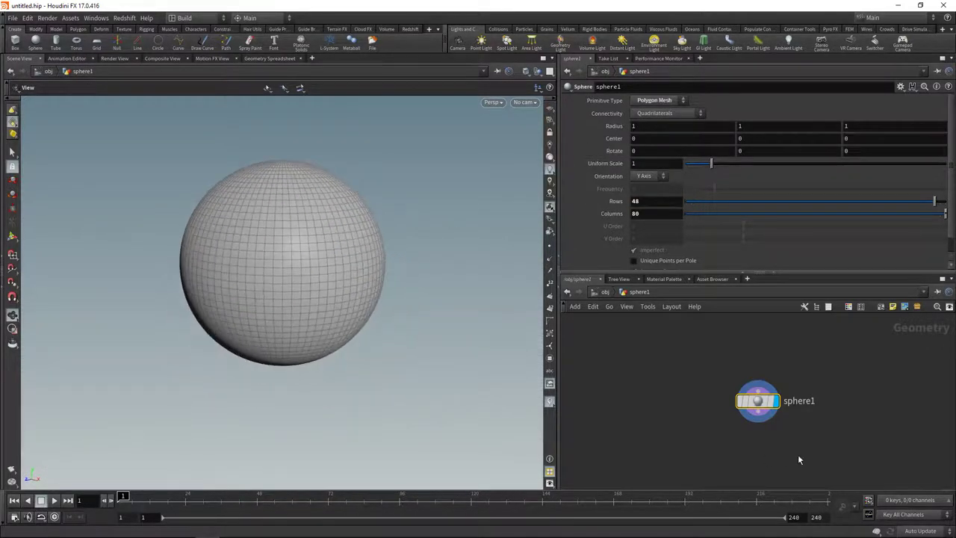
- Add a Clip node after the sphere with its Y origin at 0.5, keeping primitives above the plane, and display it
middle_drag(795, 448, 722, 403)
key(Tab)
text(clip)
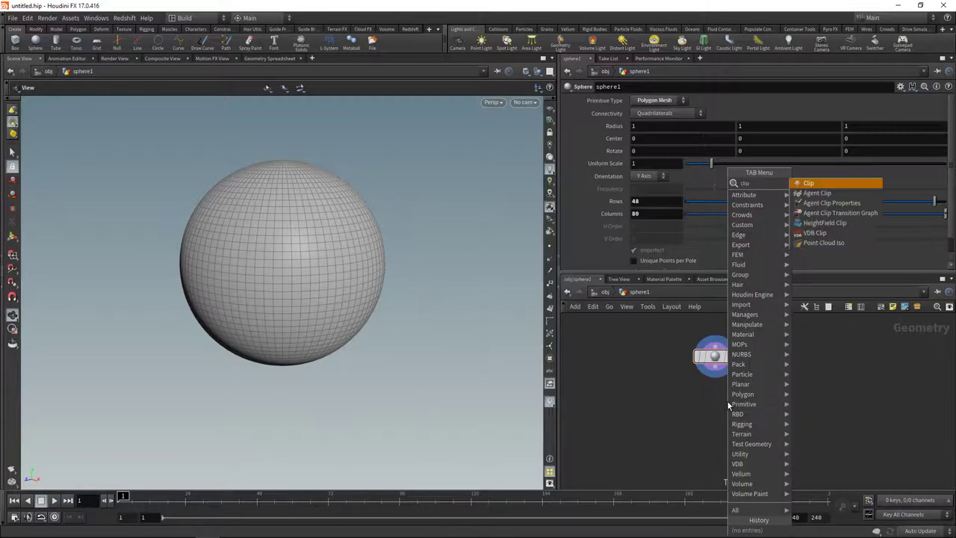
key(Return)
click(728, 401)
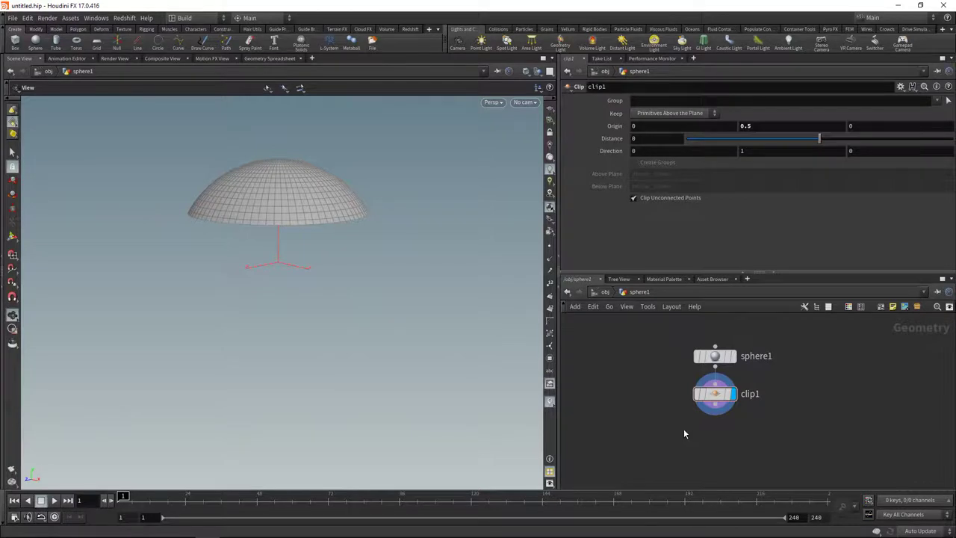
- Add a Scatter node below the clip node and set its Force Total Count to 100
key(Tab)
text(scatter)
key(Return)
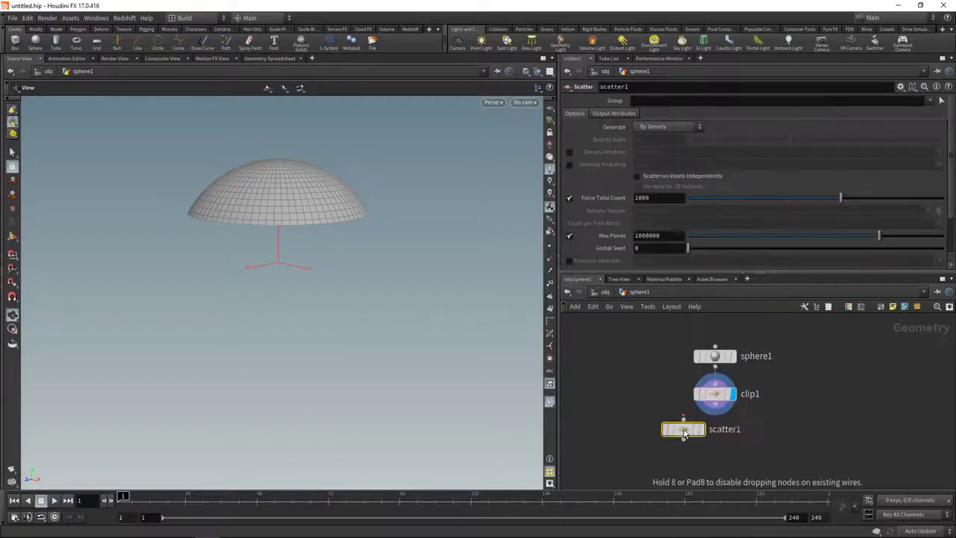
click(684, 433)
key(BackSpace)
drag(684, 430, 698, 451)
scroll(587, 237, down, 1)
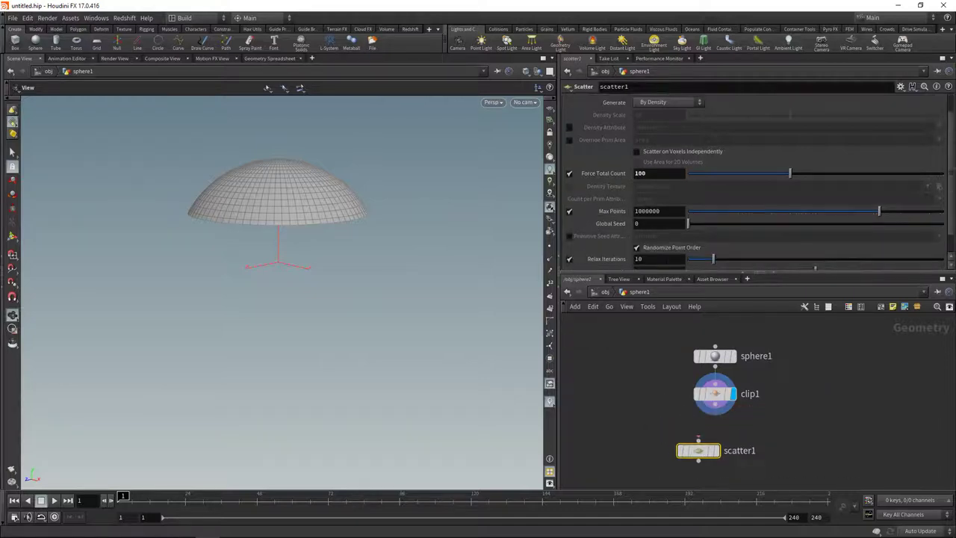
- Connect the clip node to the scatter node and display the scattered points with Relax Iterations turned off
click(715, 404)
click(698, 440)
drag(698, 451, 715, 439)
click(733, 438)
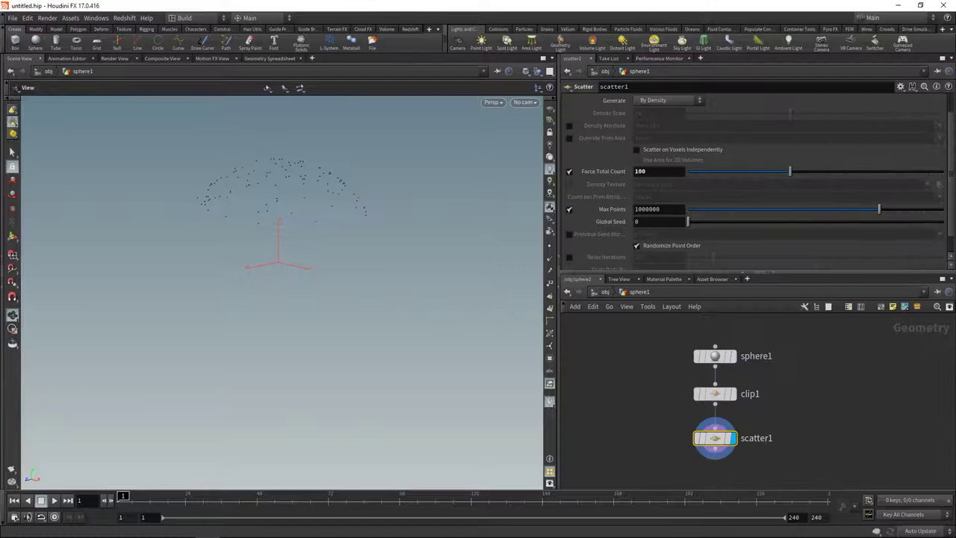
- Set the scatter node's Global Seed to the expression $FF and play the timeline to check the points per frame
click(652, 223)
key(Return)
click(656, 223)
text($FF)
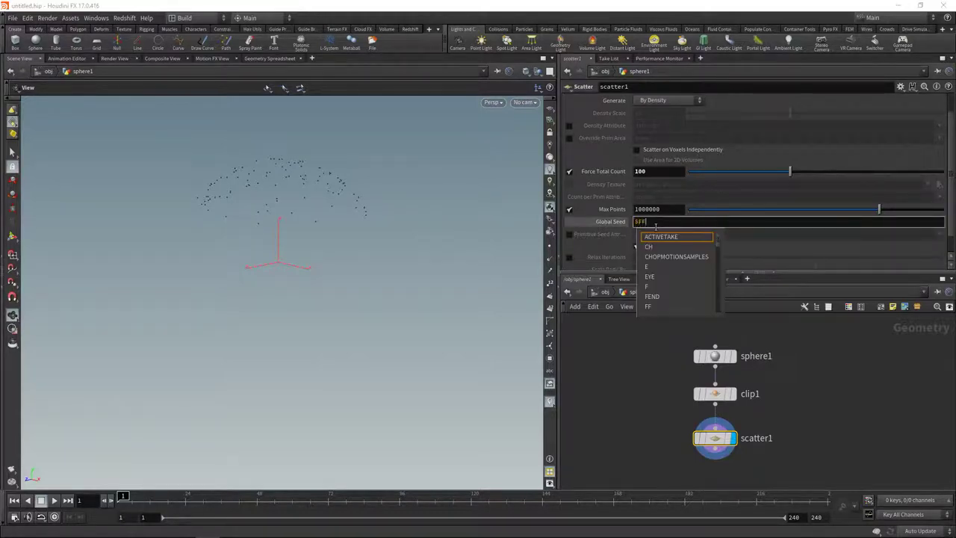
key(Return)
click(603, 226)
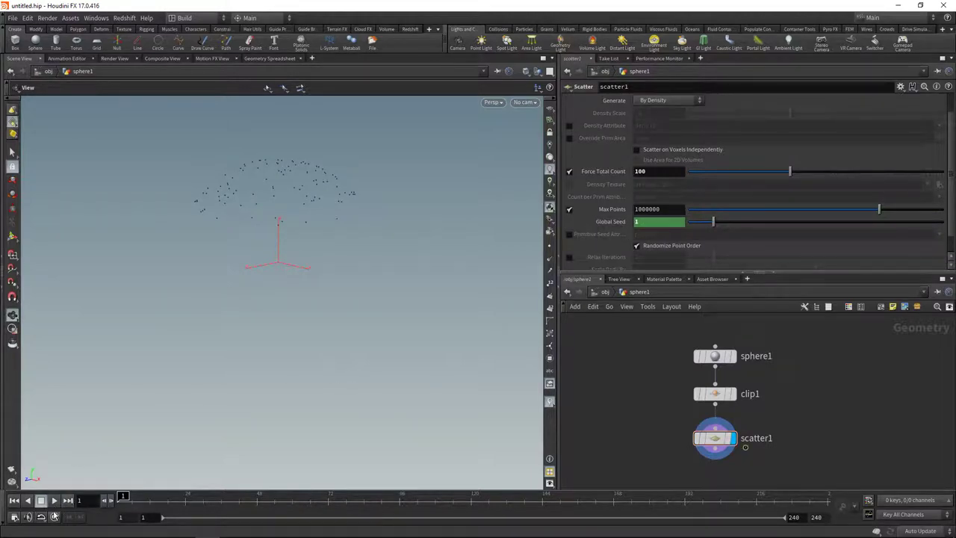
click(54, 501)
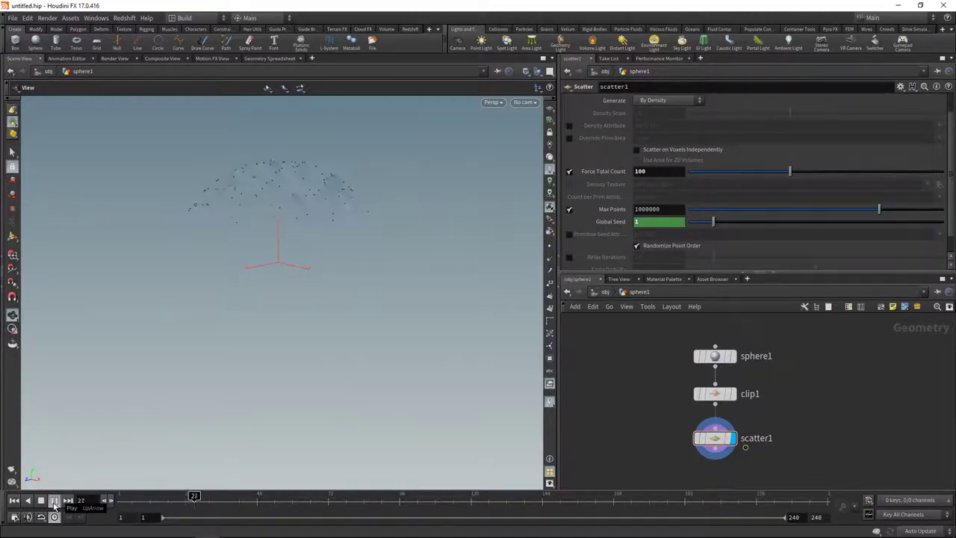
click(41, 501)
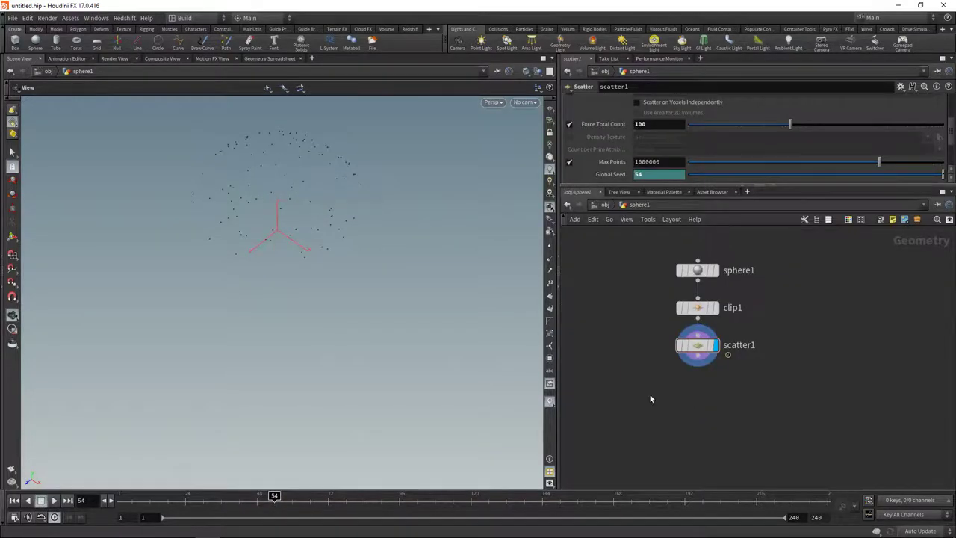
- Add a Vellum Configure Grain node after the scatter node and set its Grain Size to 0.02
key(Tab)
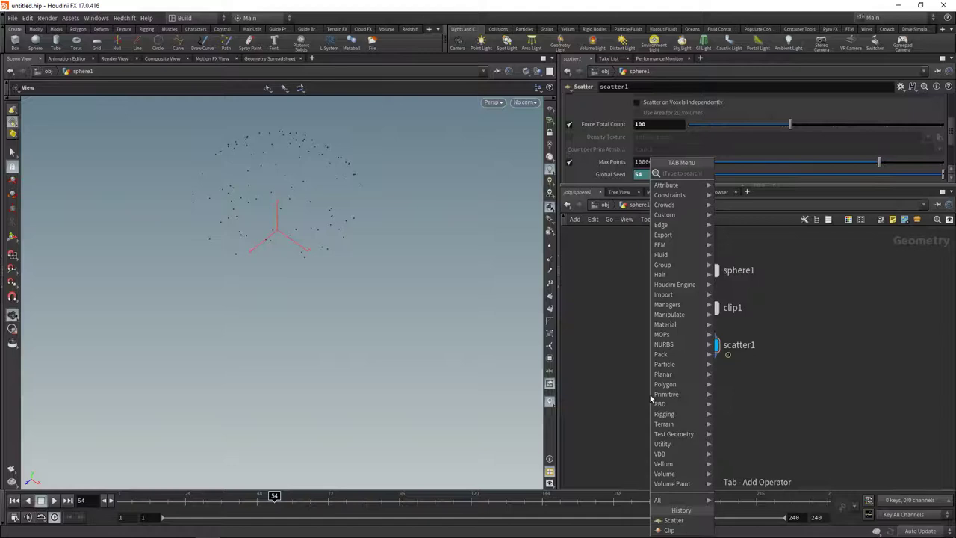
text(ve)
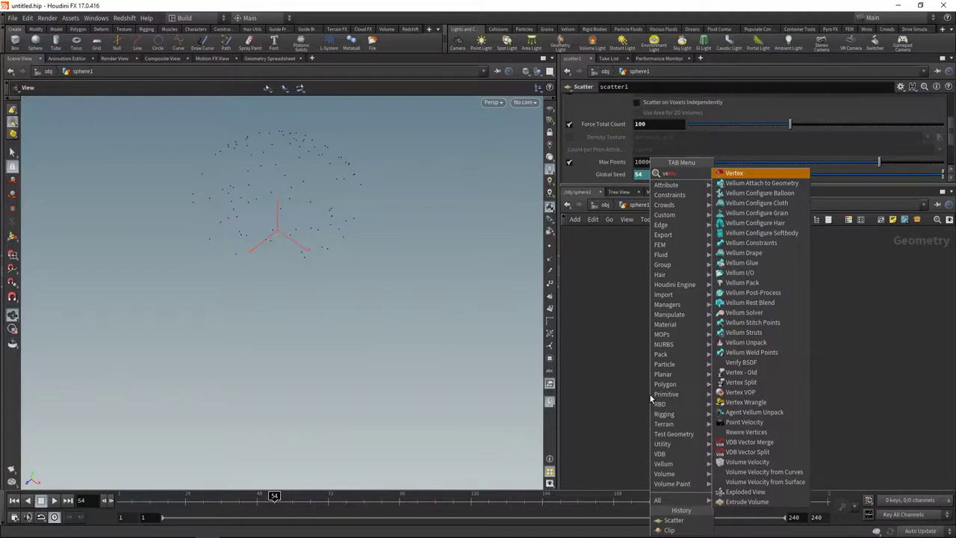
text(lgr)
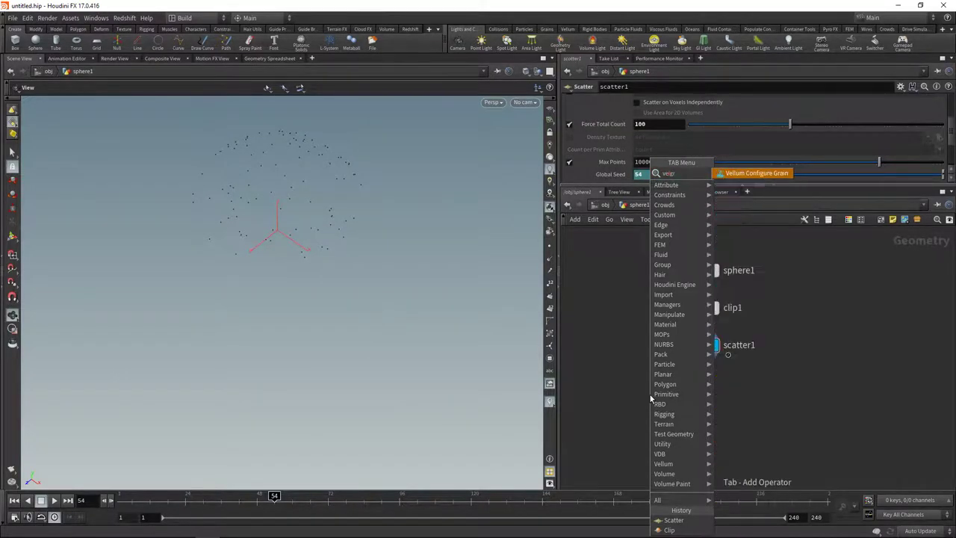
key(Return)
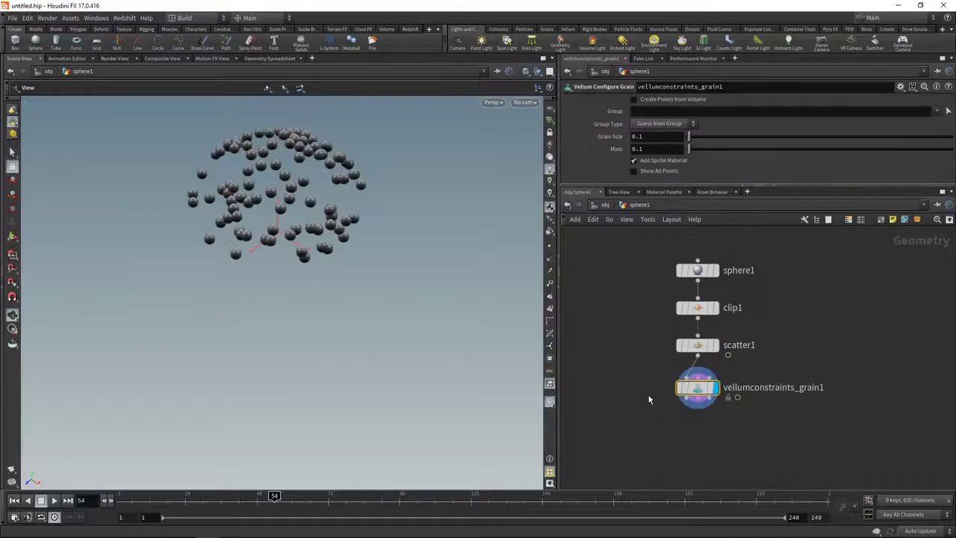
click(662, 136)
text(02)
key(Return)
drag(254, 343, 318, 204)
- Add a DOP Network below the grain node and wire the grain node's three outputs into its first three inputs
middle_drag(699, 482, 690, 457)
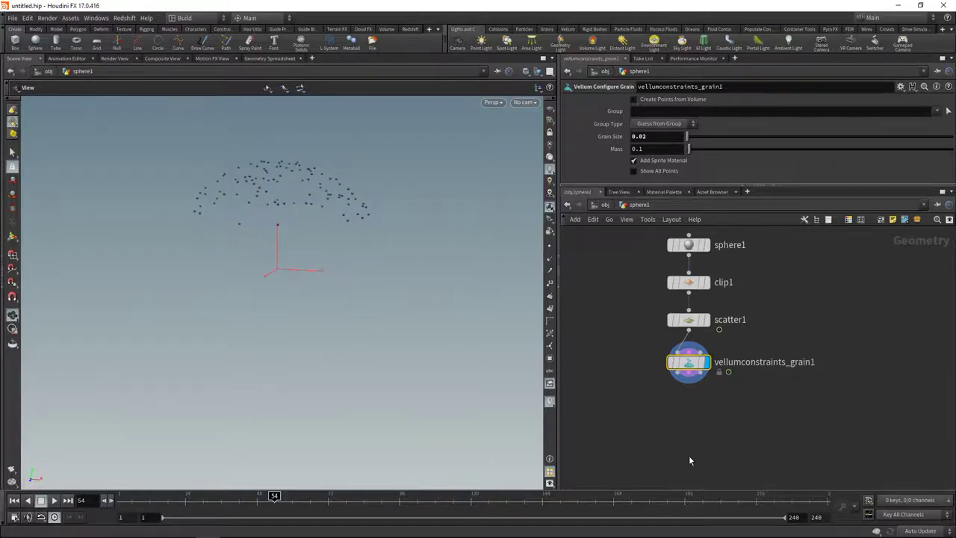
key(Tab)
text(dopnet)
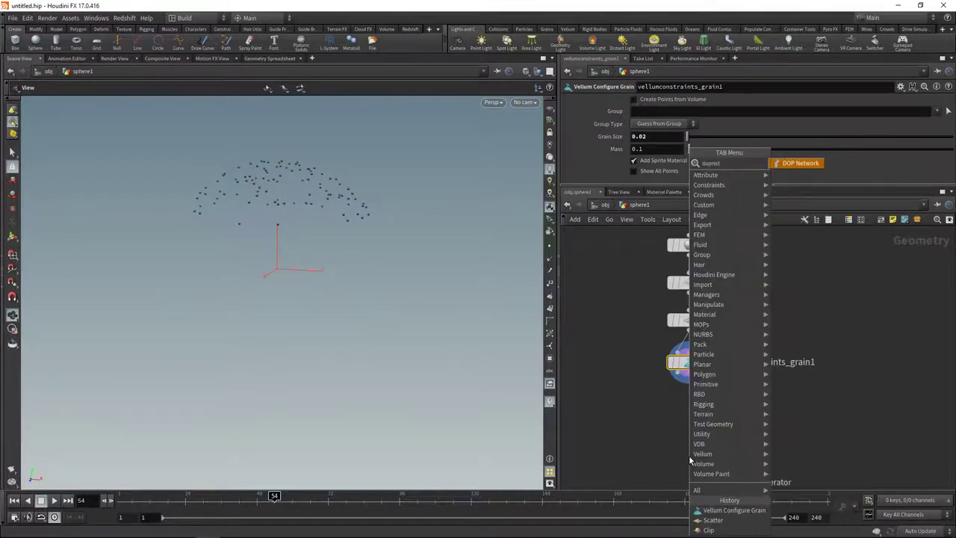
key(Return)
click(689, 456)
drag(677, 373, 683, 445)
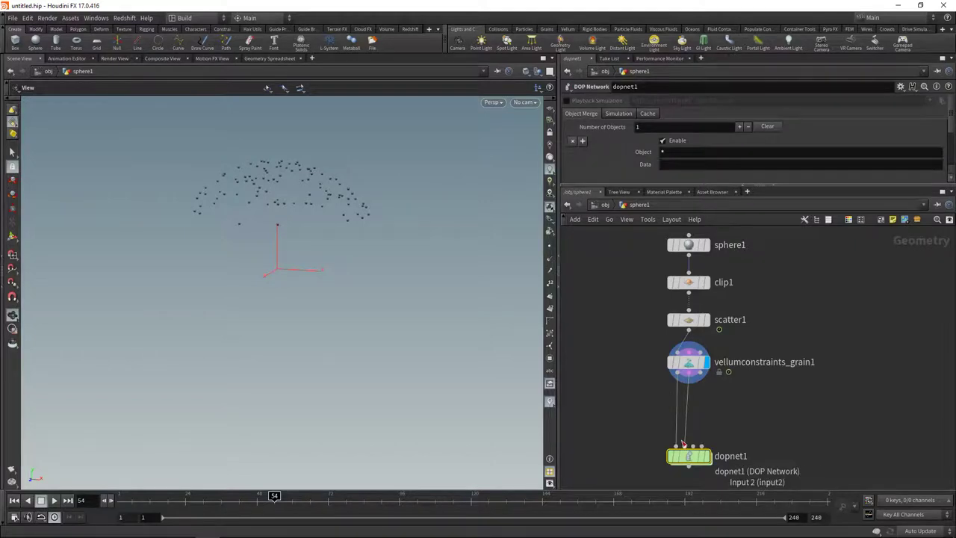
drag(700, 372, 693, 446)
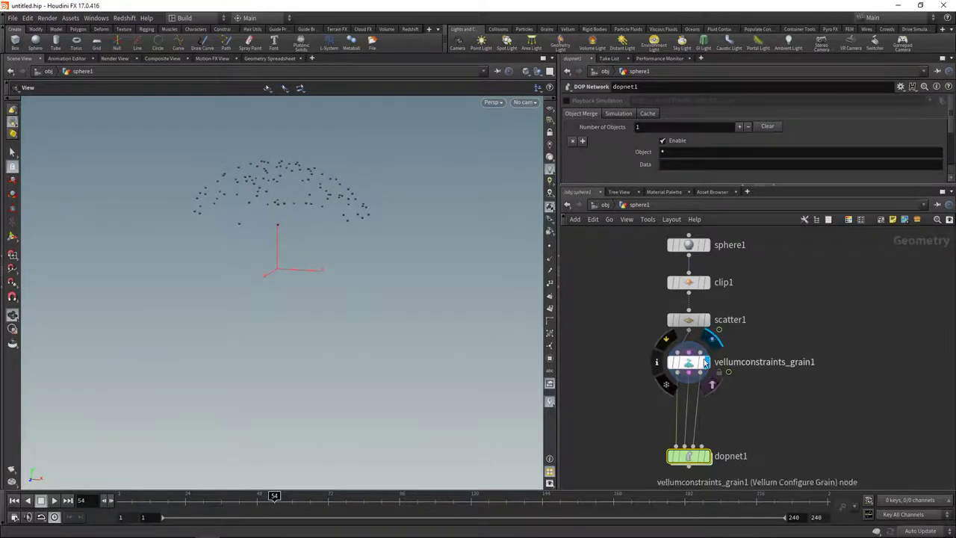
drag(703, 362, 702, 374)
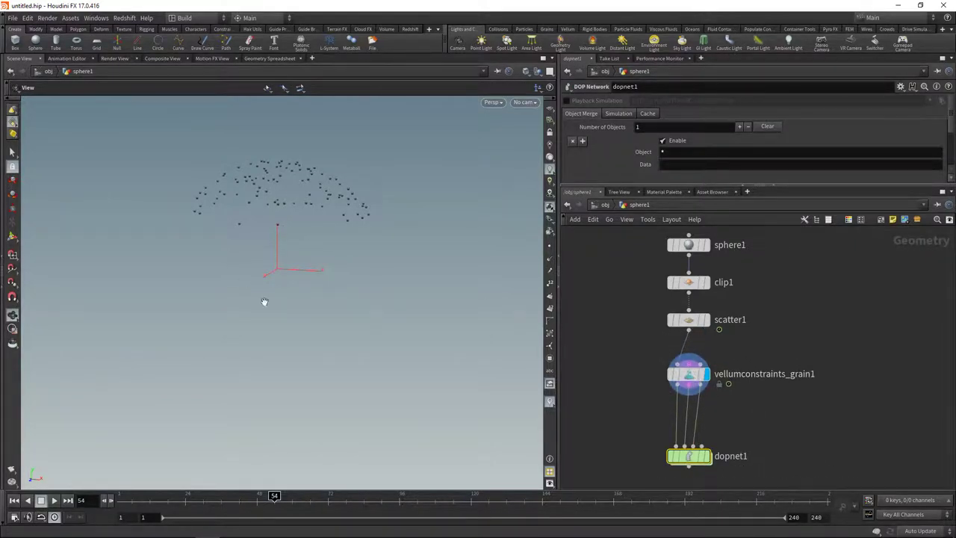
- Branch a Transform node off the sphere beside the main chain and show it as a template
click(694, 252)
key(Tab)
text(tr)
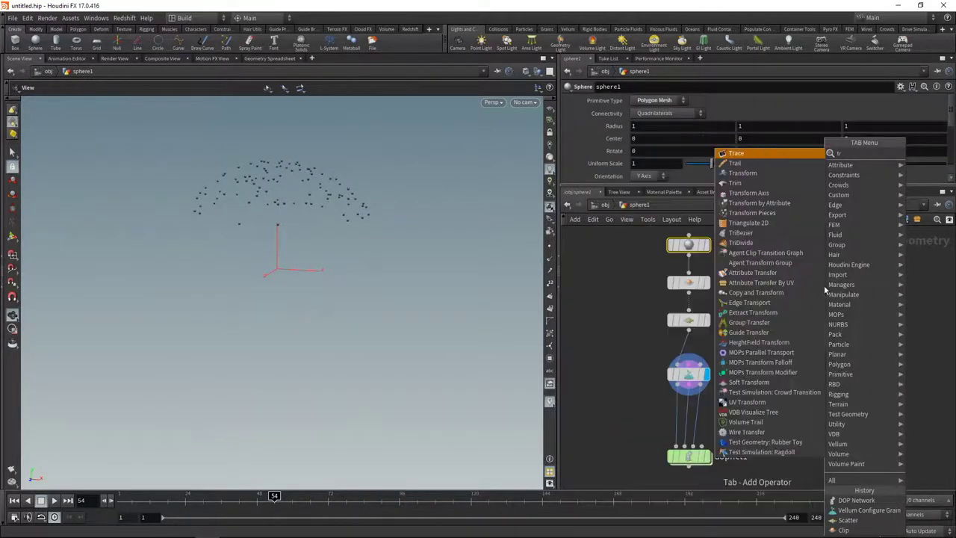
text(ansf)
key(Return)
click(825, 282)
- Set the Transform node's Uniform Scale to 1.015 so the sphere sits slightly outside the scattered points
drag(952, 119, 953, 138)
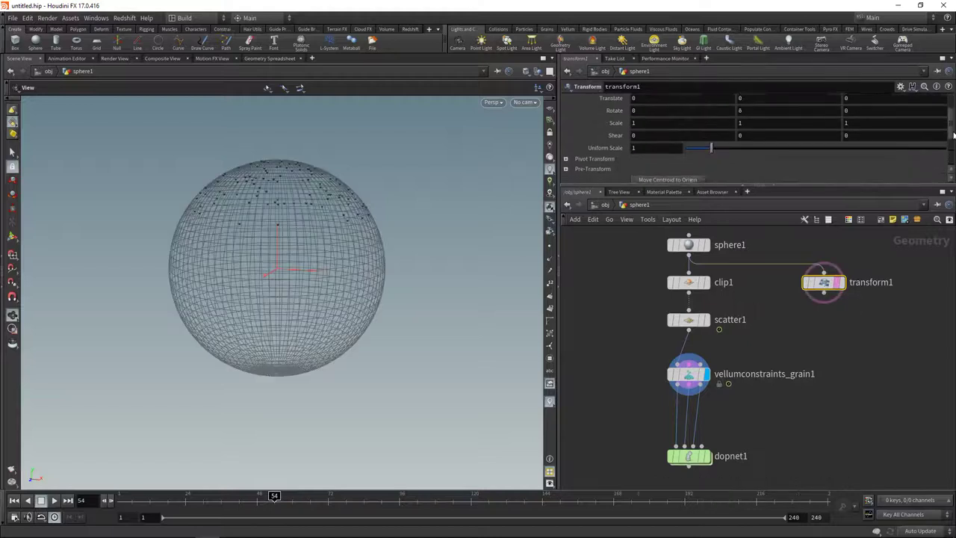
scroll(953, 136, down, 1)
click(634, 131)
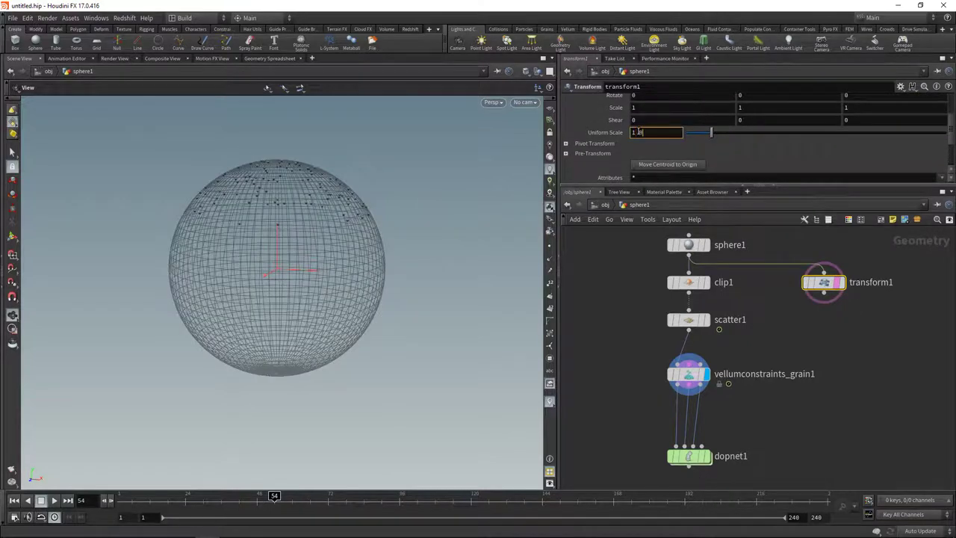
text(.01)
key(Return)
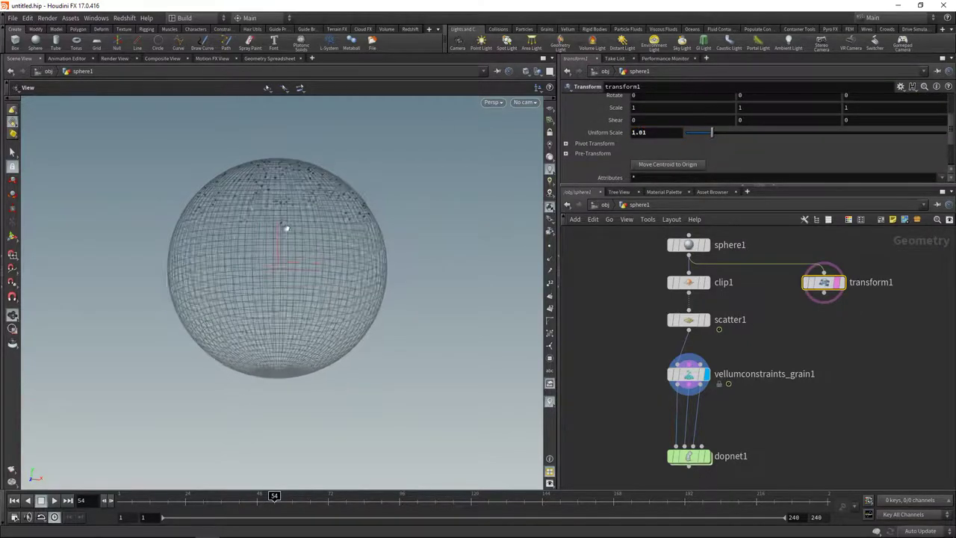
click(661, 132)
text(5)
key(Return)
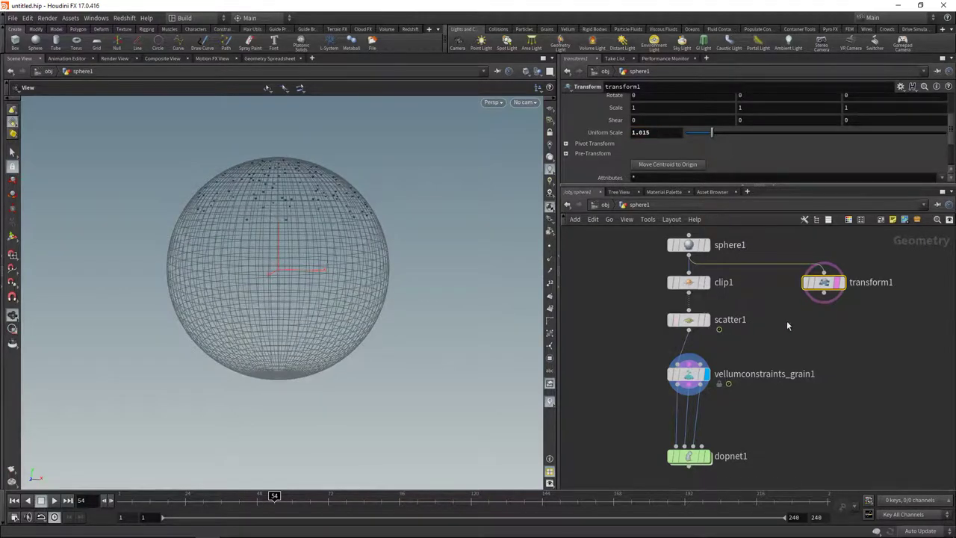
- Connect the transformed sphere to the third input of the Vellum Configure Grain node
click(823, 296)
click(702, 362)
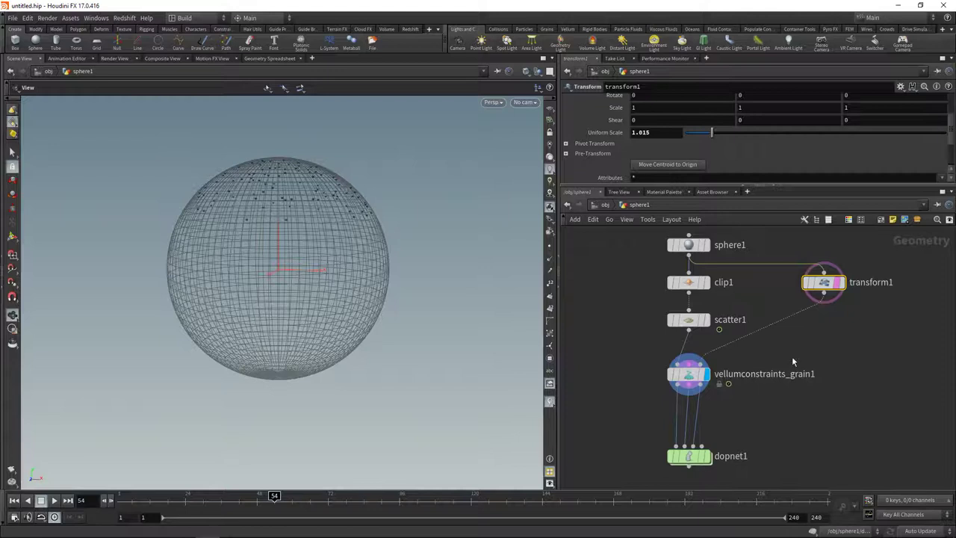
mouse_move(824, 285)
- Display the DOP network and, inside it, add a Gravity Force node wired into the output
click(689, 423)
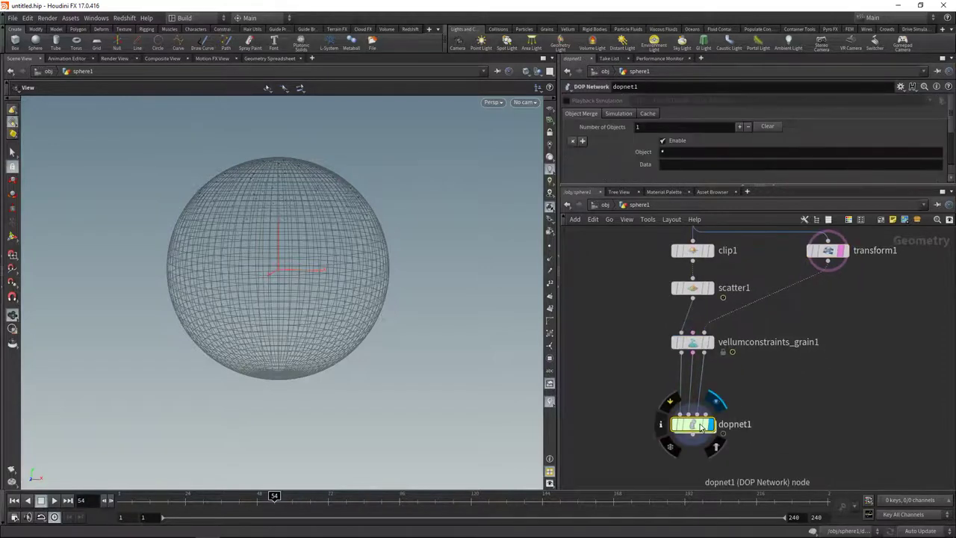
double_click(696, 429)
middle_drag(712, 303, 713, 380)
key(Tab)
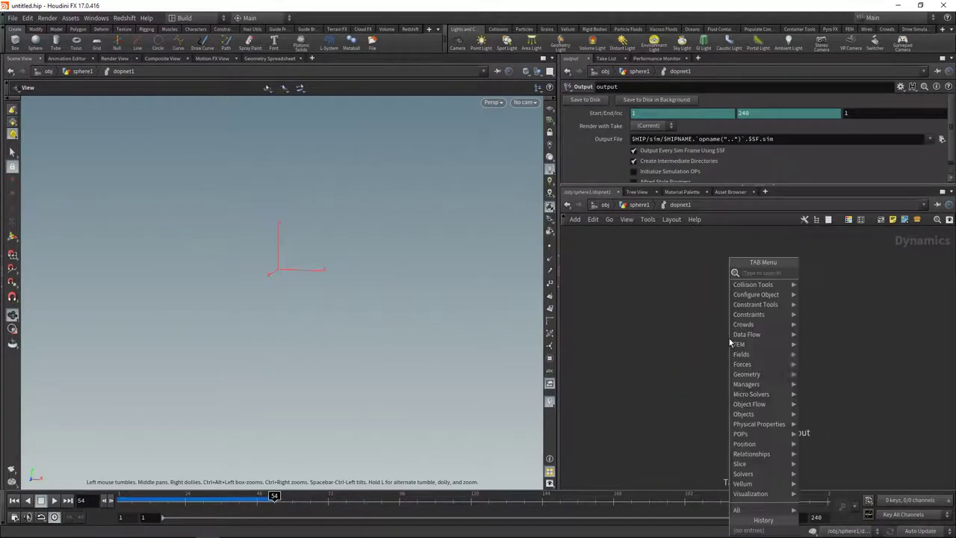
text(gravit)
key(Return)
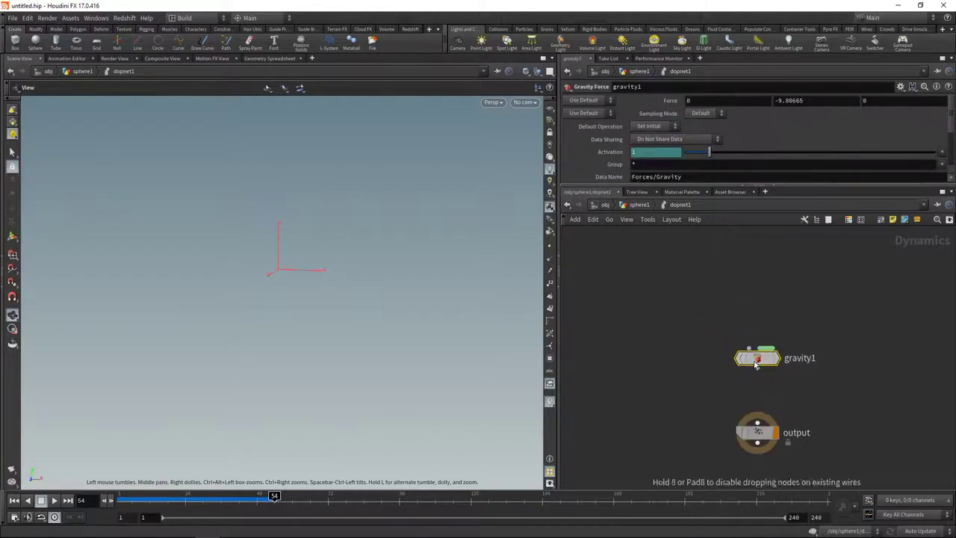
click(758, 360)
drag(757, 373, 762, 413)
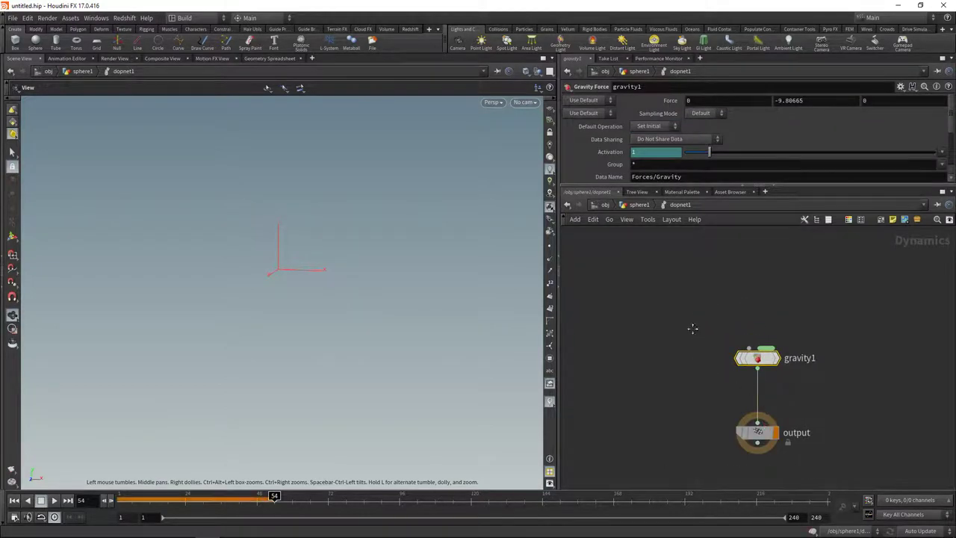
key(l)
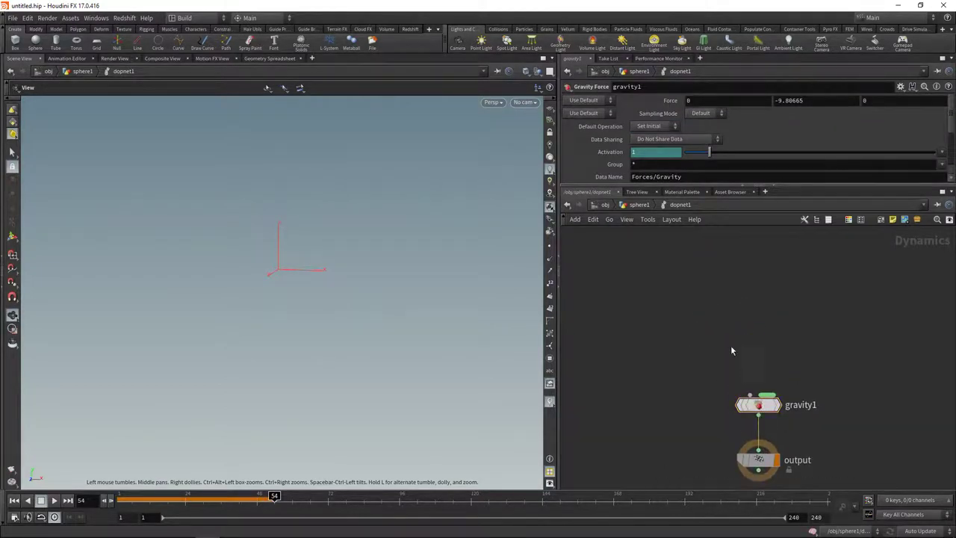
- Add a Static Object node above the gravity node
key(Tab)
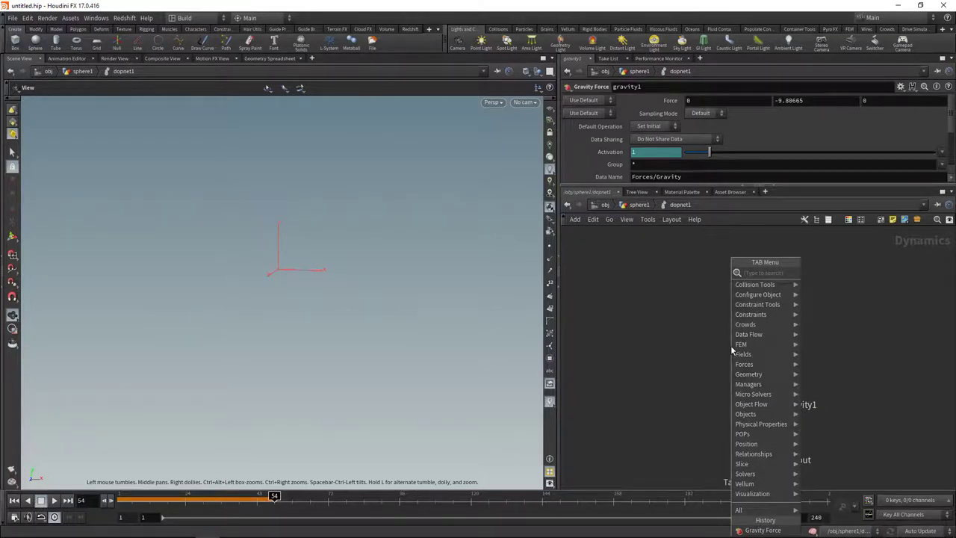
text(stati)
key(Return)
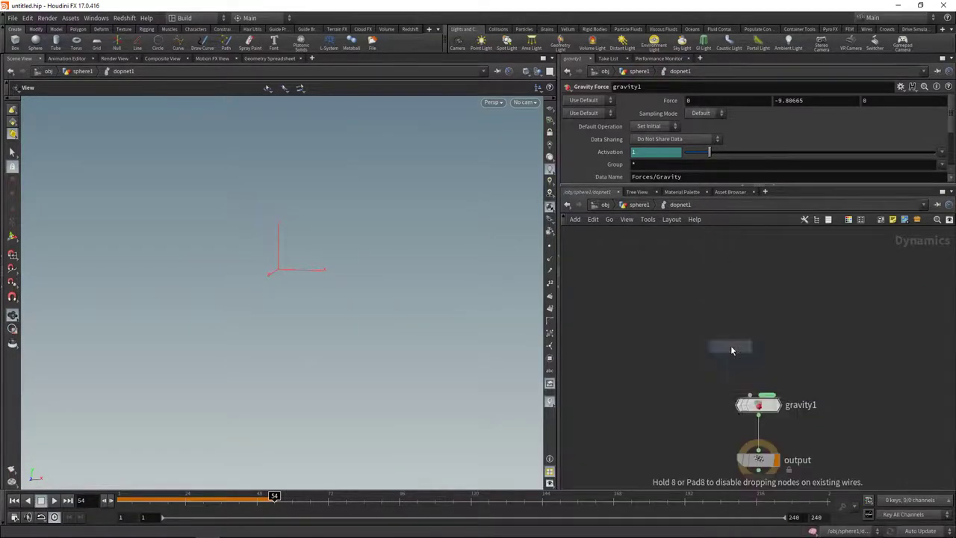
click(718, 311)
- Add a Merge node feeding the gravity node's first input and connect the Static Object to it
key(Tab)
text(mer)
key(Return)
click(756, 351)
click(758, 362)
click(751, 394)
drag(713, 325, 649, 295)
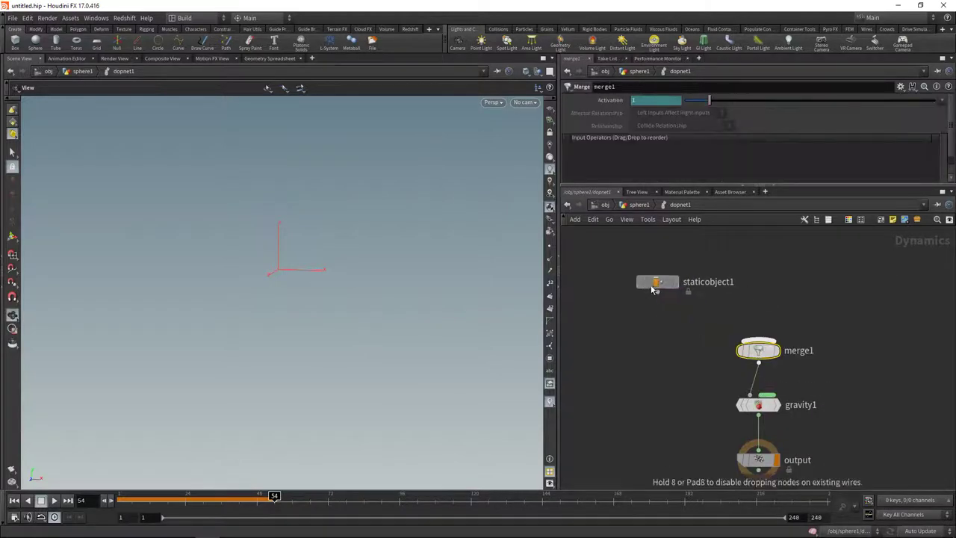
click(647, 295)
click(650, 289)
click(758, 341)
- Add a Vellum Solver wired into the merge, and a Vellum Object wired into the solver's first input
middle_drag(826, 274, 790, 315)
click(723, 380)
key(Tab)
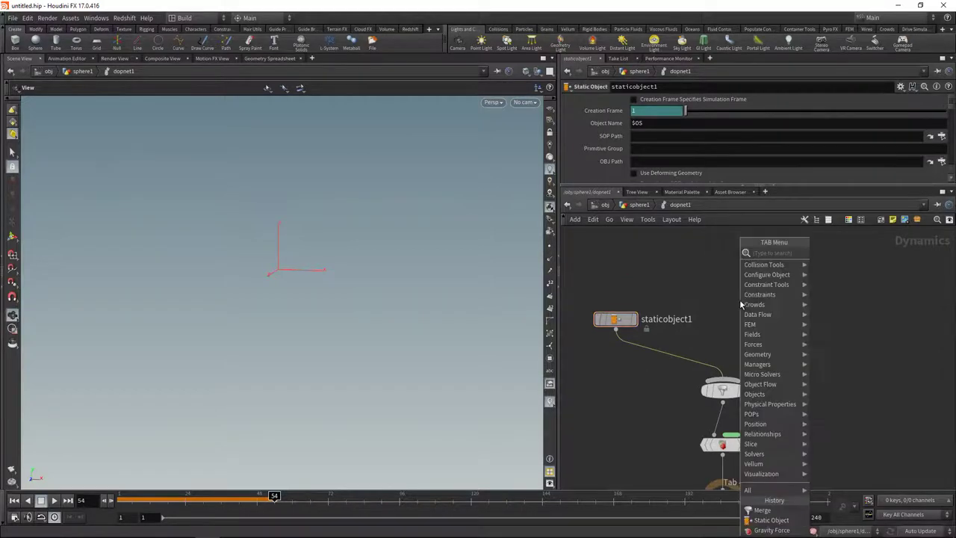
text(velso)
key(Return)
key(Tab)
text(vellum ob)
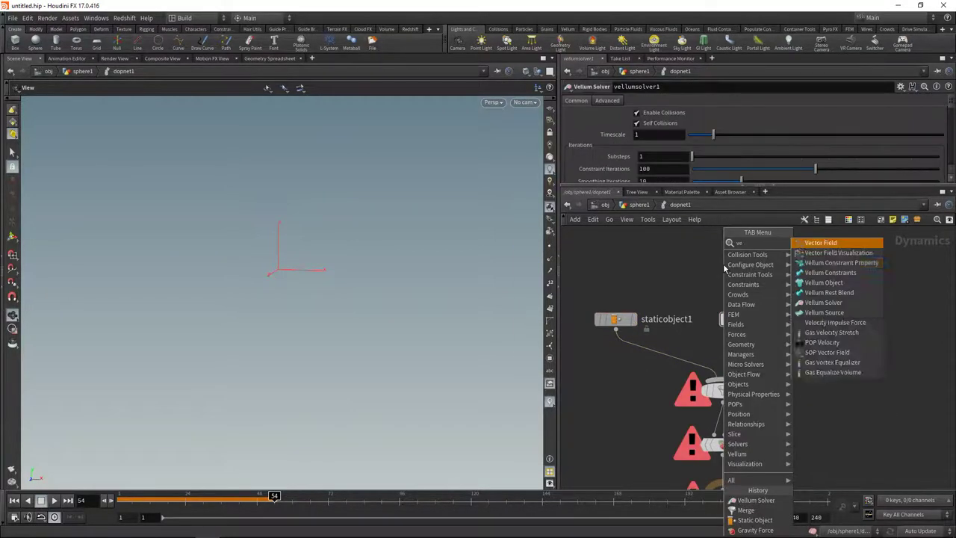
key(Return)
- Add a Vellum Source node and connect it to the Vellum Solver's Post-Solve input
key(Tab)
text(vellum sou)
key(Return)
click(815, 274)
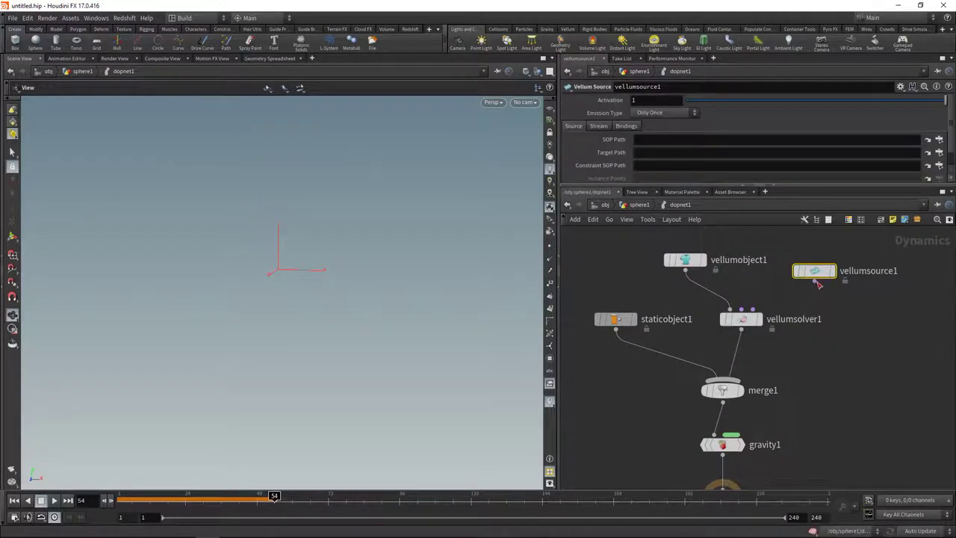
click(814, 281)
click(752, 309)
drag(690, 263, 678, 273)
middle_drag(828, 322, 833, 347)
click(819, 307)
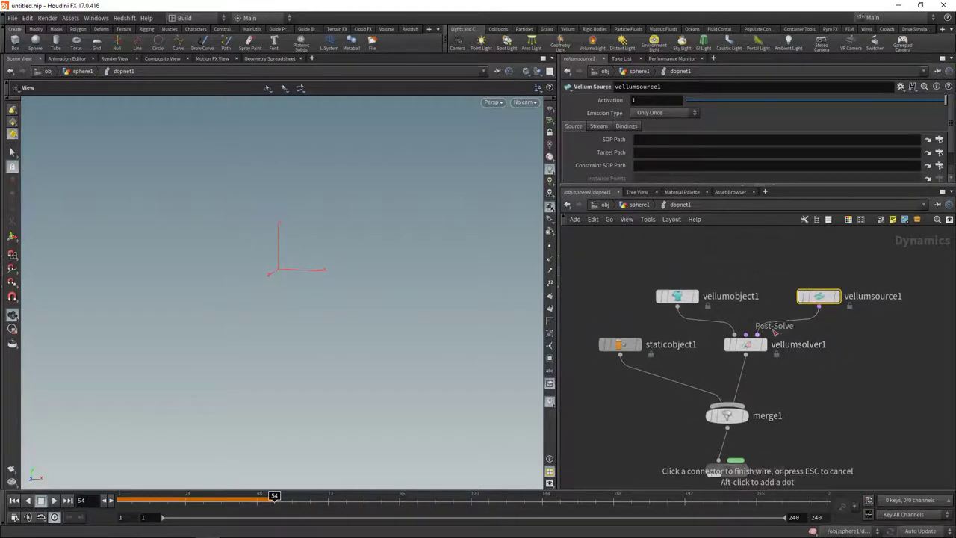
click(758, 334)
- Move the Vellum Object's Initial Geometry expression `opinputpath("..", 0)` to the Vellum Source's SOP Path
drag(711, 187, 709, 278)
click(713, 186)
key(ctrl+c)
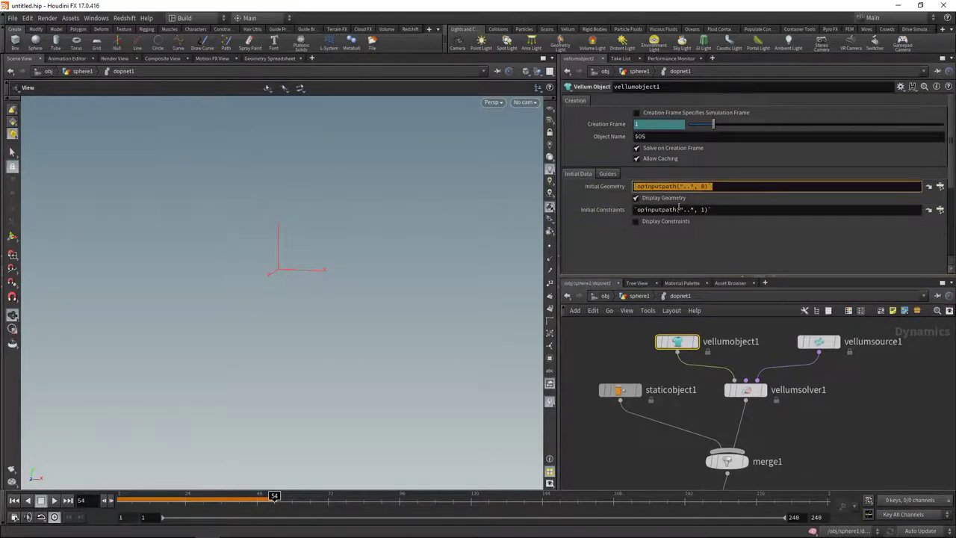
key(BackSpace)
click(819, 341)
click(667, 142)
key(ctrl+v)
- Move the Vellum Object's Initial Constraints expression `opinputpath("..", 1)` to the Vellum Source's Constraint SOP Path
drag(635, 321, 706, 369)
click(669, 210)
key(ctrl+x)
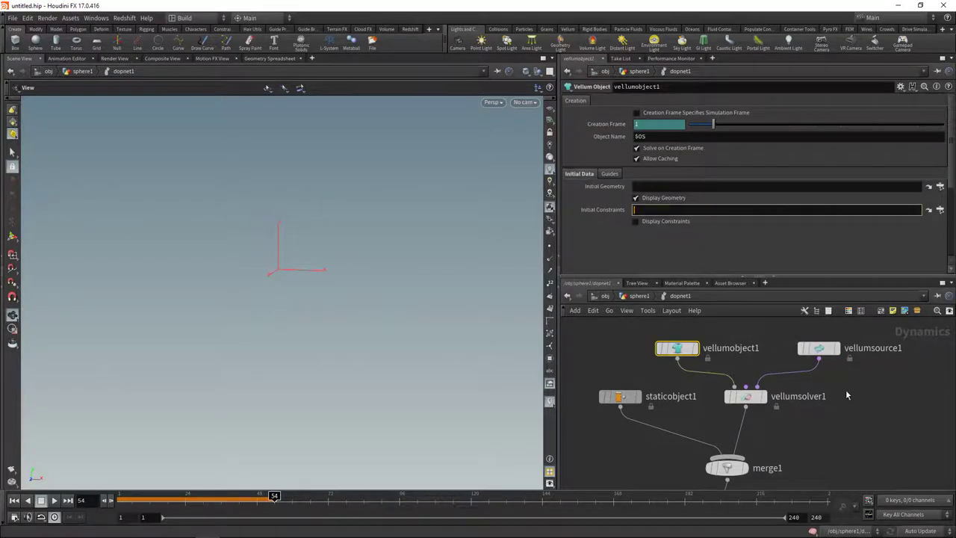
click(819, 348)
click(660, 165)
key(ctrl+v)
- Set the Static Object's SOP Path to `opinputpath("..", 2)` so it uses the third input's geometry
click(619, 396)
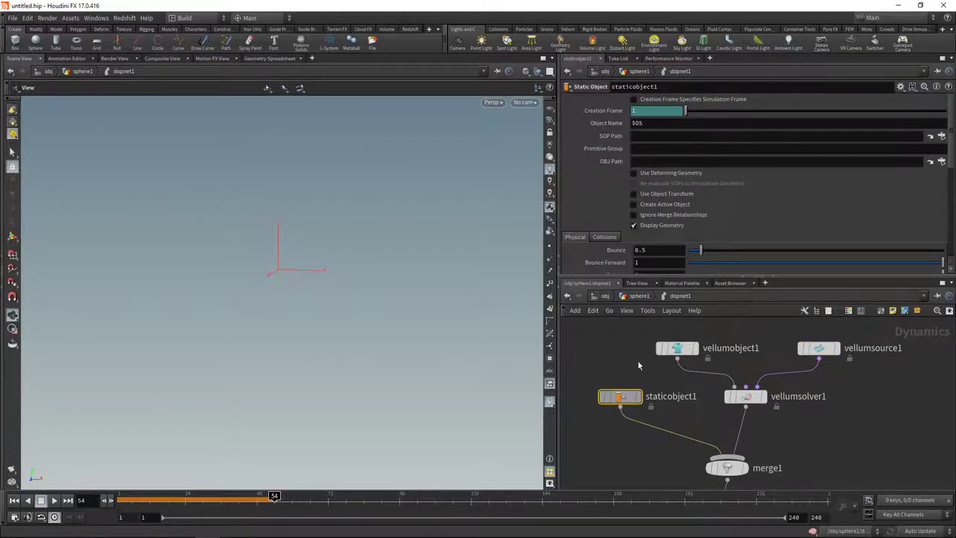
click(650, 140)
key(ctrl+v)
key(BackSpace)
text(2)
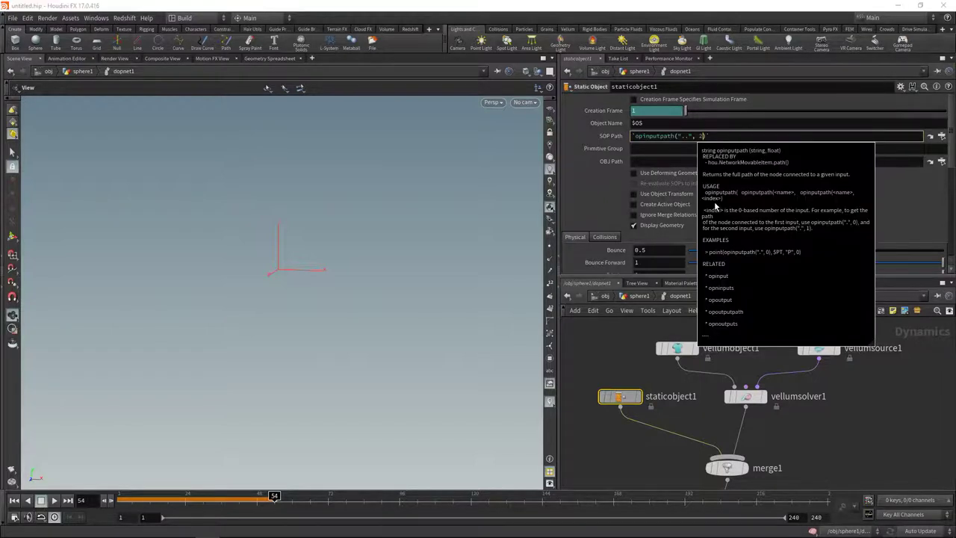
click(613, 466)
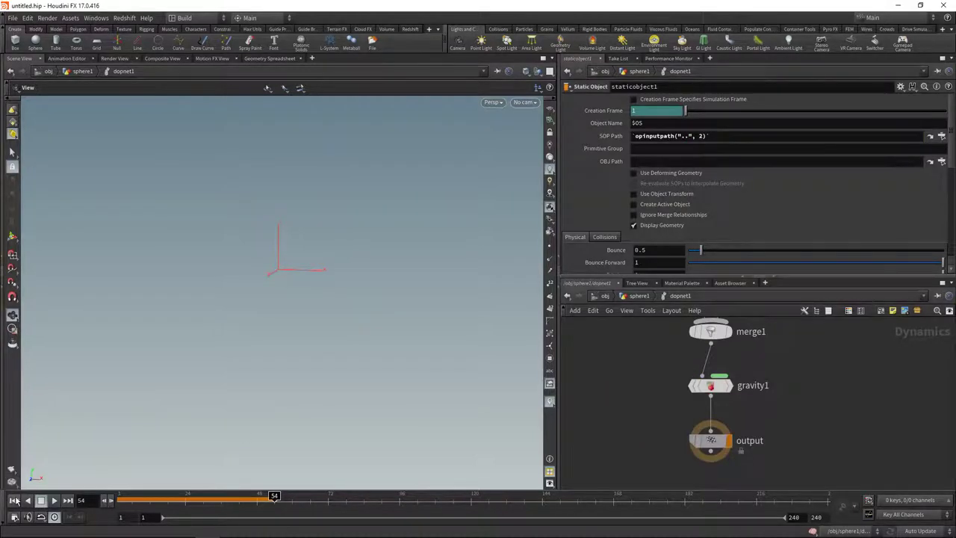
- Start the simulation from frame 1, rewind it, and turn off Display Geometry on the Static Object
click(14, 501)
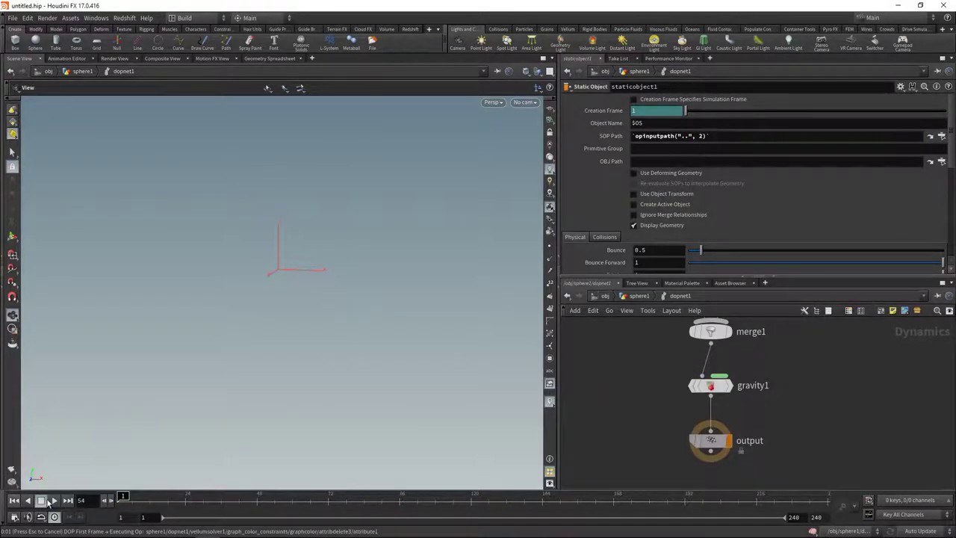
click(54, 500)
click(14, 501)
middle_drag(599, 365, 603, 437)
drag(579, 387, 625, 323)
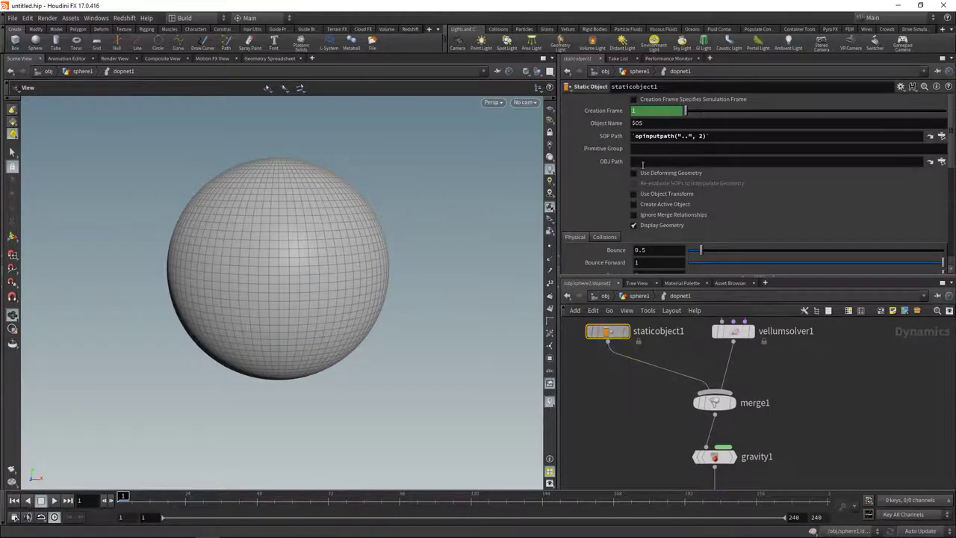
click(635, 225)
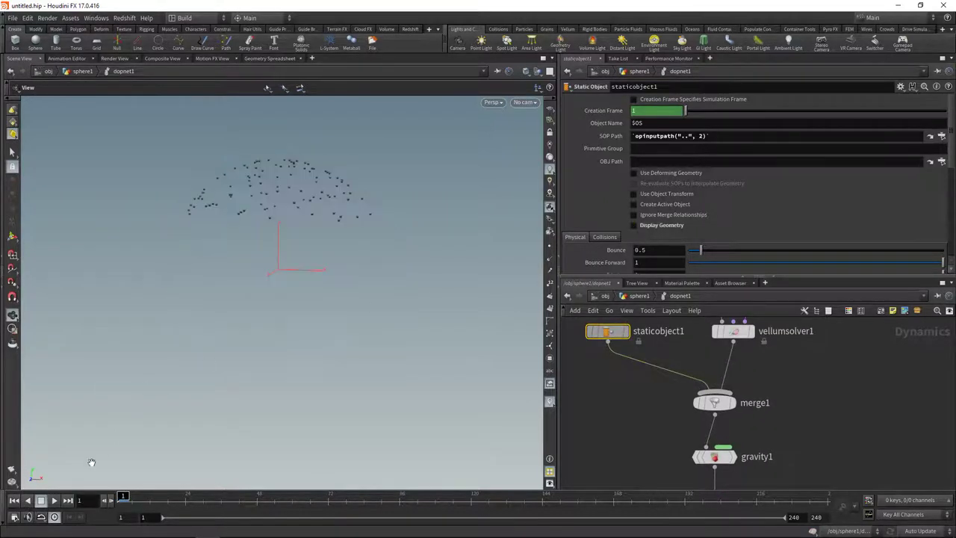
- Play the grain simulation to check the collision inside the hidden sphere, and rewind to frame 1
click(55, 501)
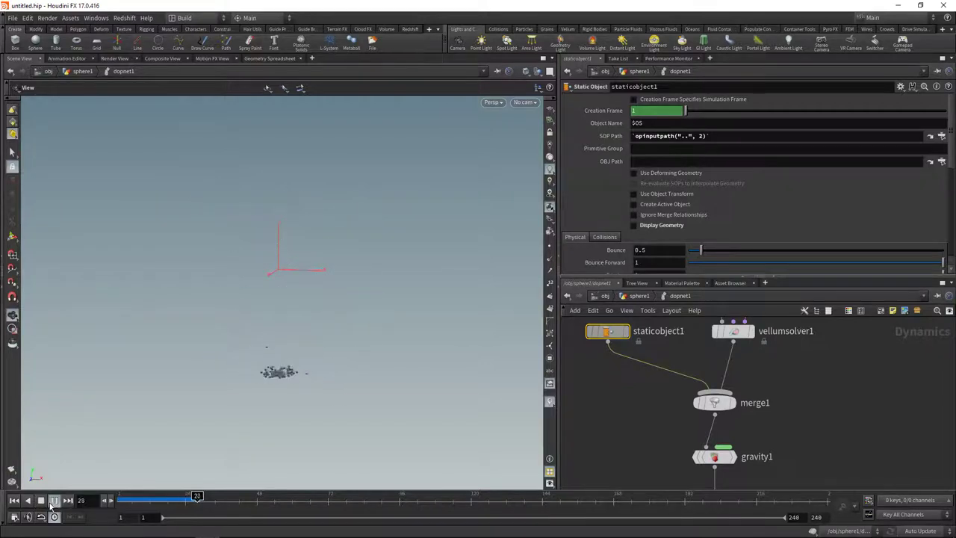
click(41, 502)
click(14, 501)
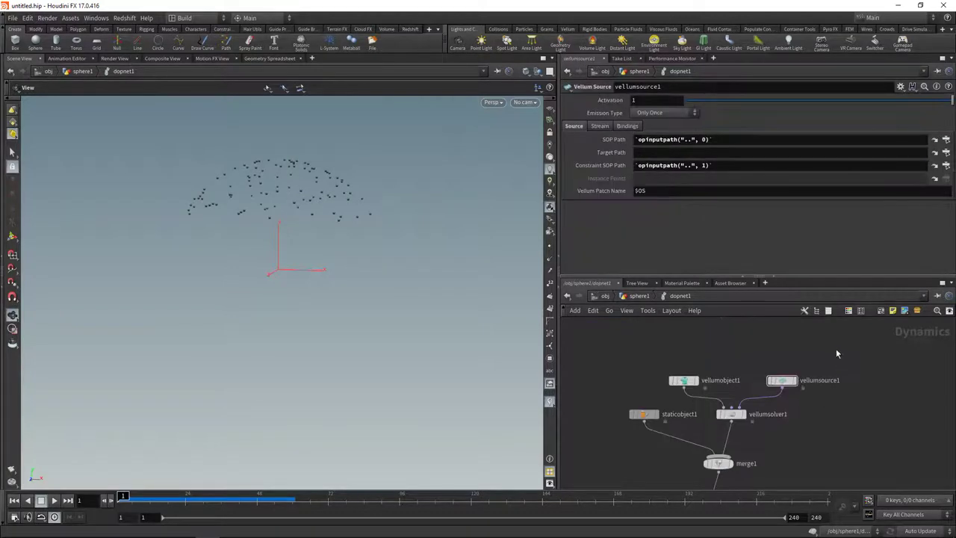
- Set the Vellum Source's Emission Type to Continuous, preview the emission, and rewind to frame 1
click(649, 113)
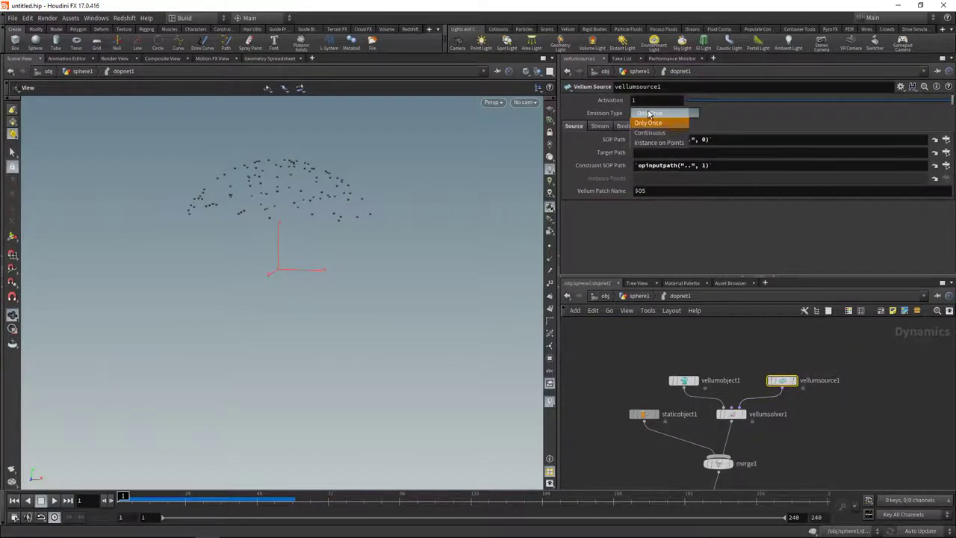
click(656, 138)
click(54, 501)
click(41, 500)
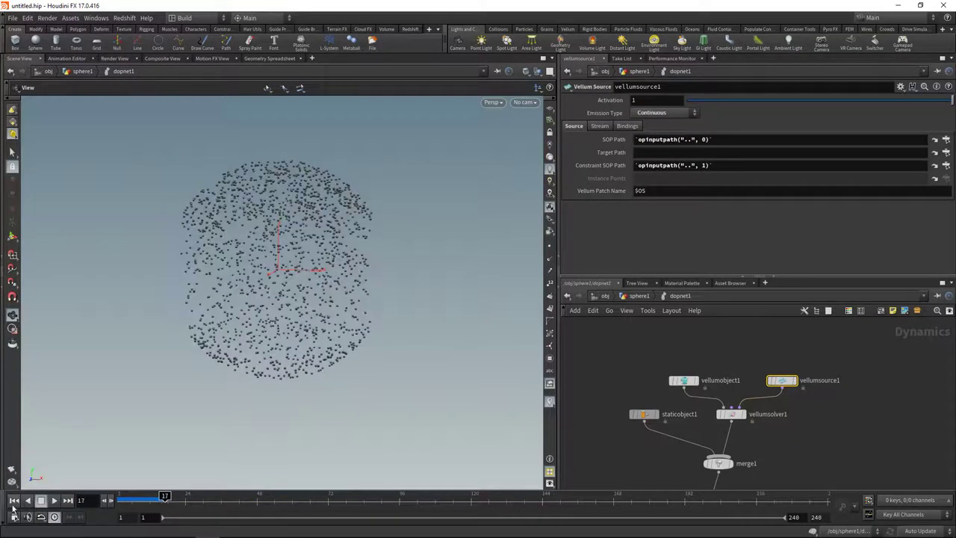
click(13, 502)
- Set the Vellum Solver's Substeps to 5 and Constraint Iterations to 20
drag(763, 439, 732, 420)
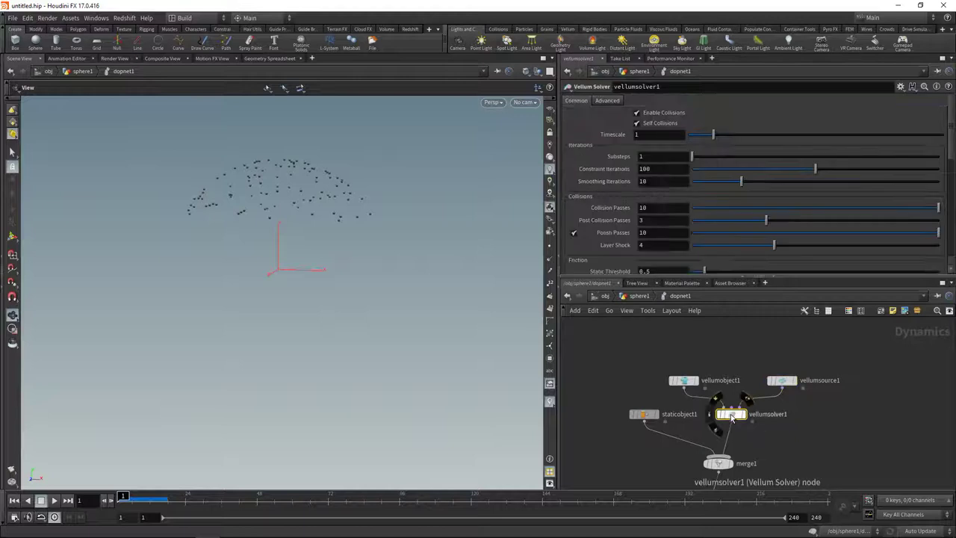
click(650, 157)
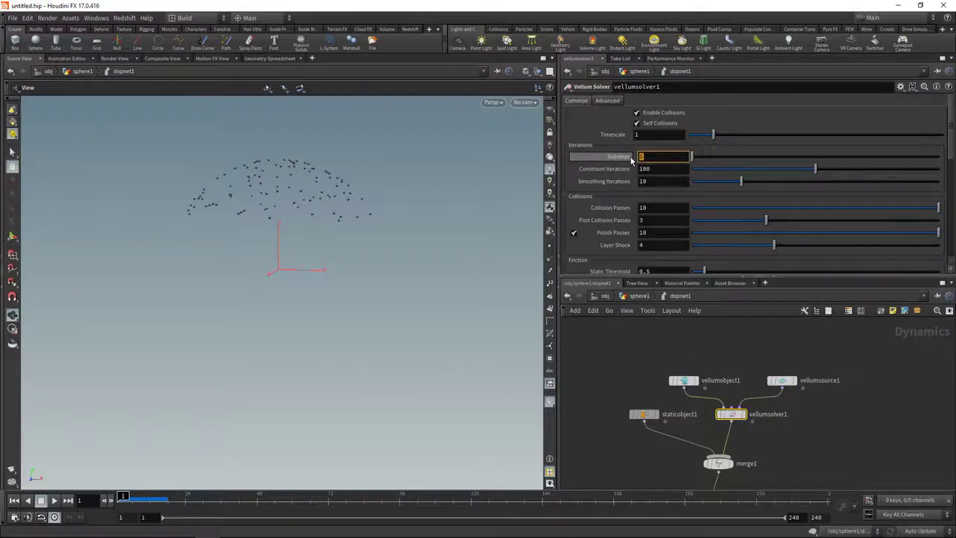
text(5)
key(Tab)
text(20)
key(Return)
- Play the simulation from the first frame and replay it to examine how the grains settle
click(55, 501)
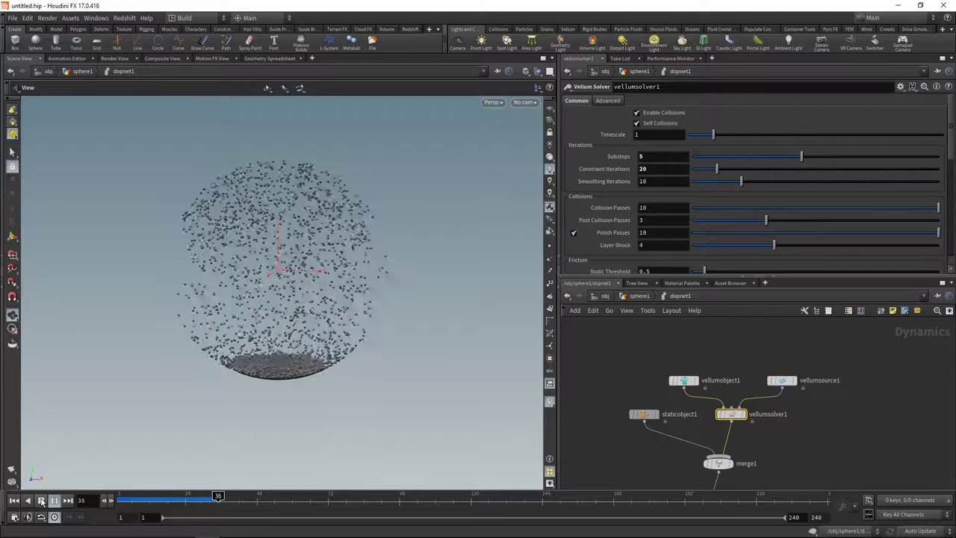
click(46, 502)
click(15, 502)
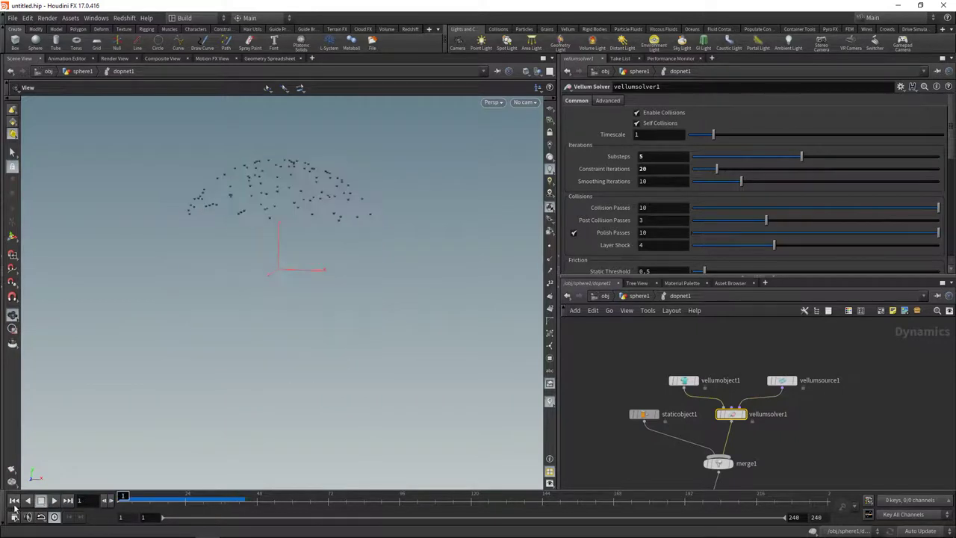
click(58, 502)
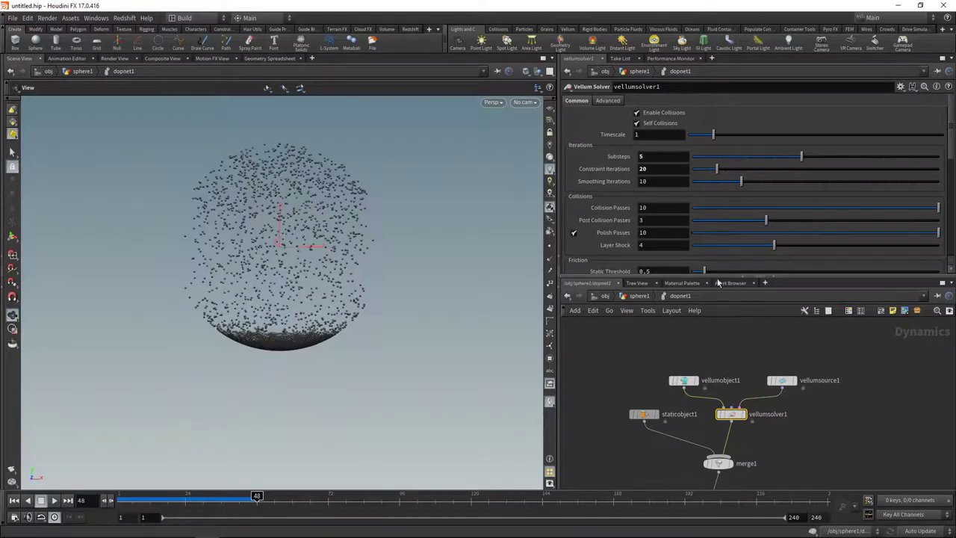
- Add a Drag Force node and insert it between the gravity node and the output
drag(717, 278, 718, 199)
middle_drag(792, 407, 785, 307)
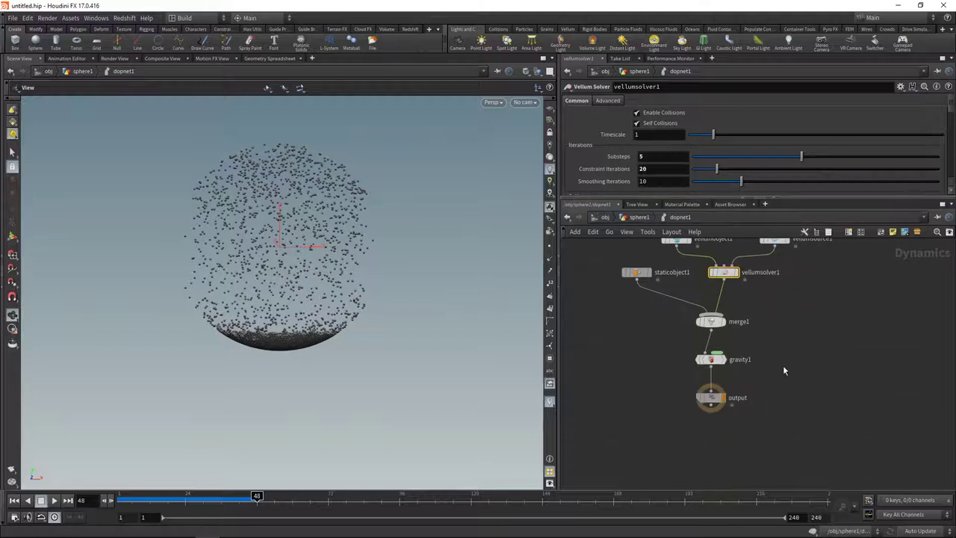
key(Tab)
text(drag)
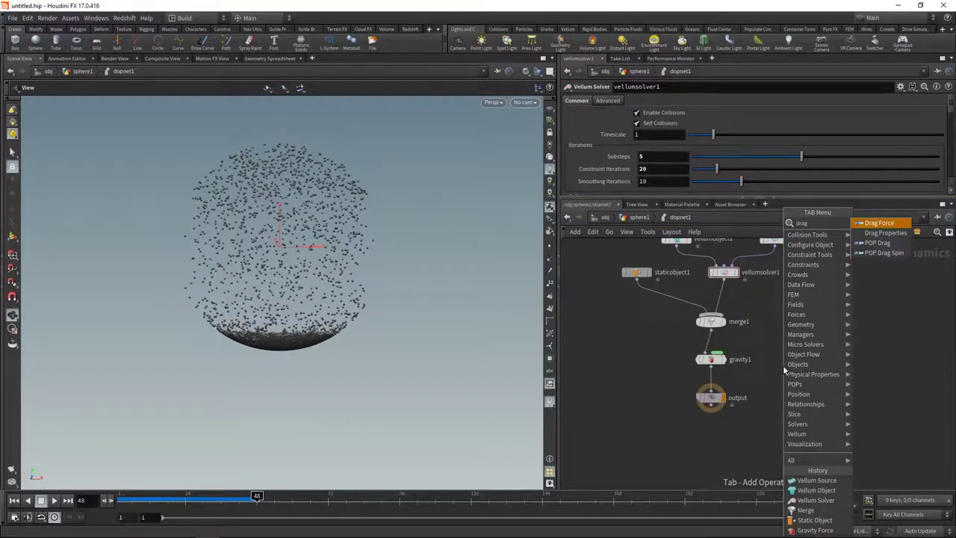
key(Return)
click(783, 366)
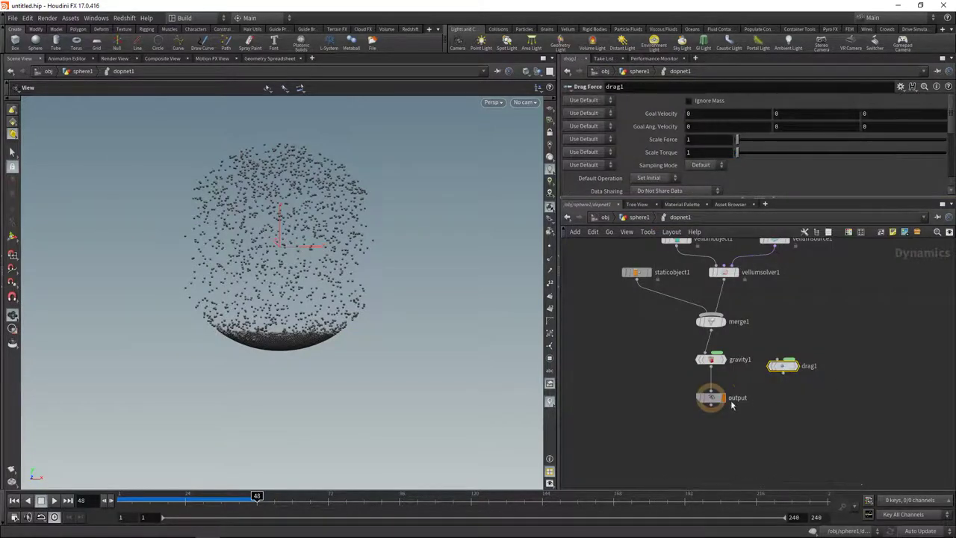
drag(789, 367, 717, 392)
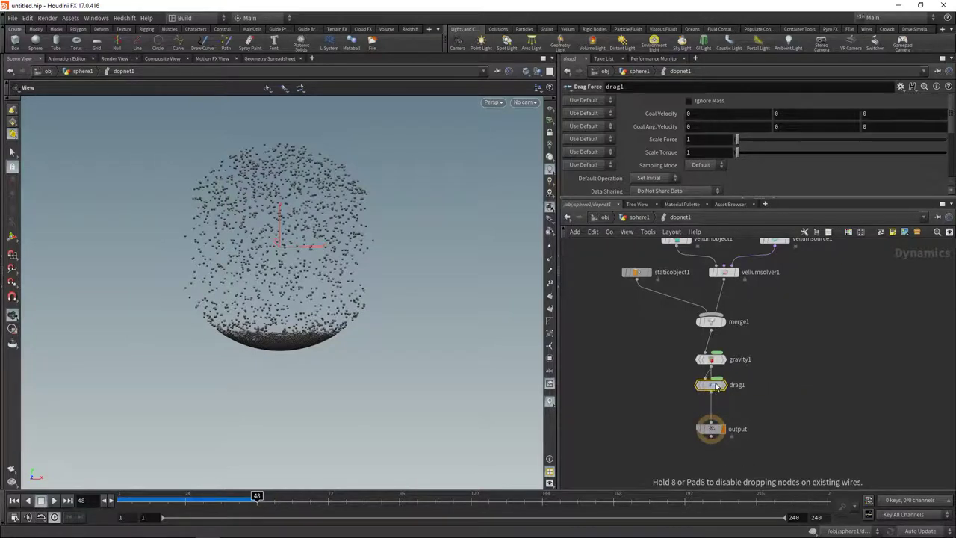
- Set the Drag Force's Scale Force and Scale Torque to 4 and replay the simulation from frame 1
click(699, 141)
text(4)
key(Tab)
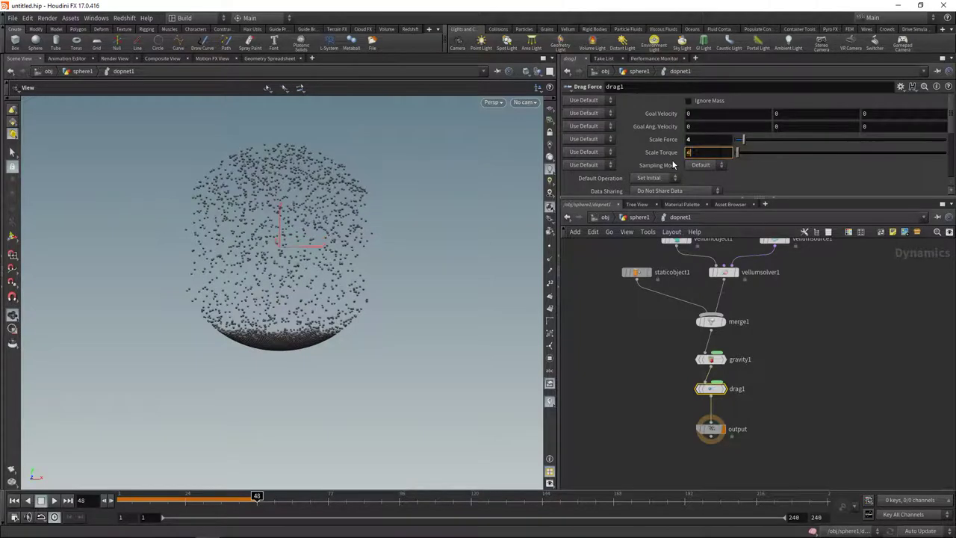
text(4)
key(Return)
click(13, 501)
click(56, 501)
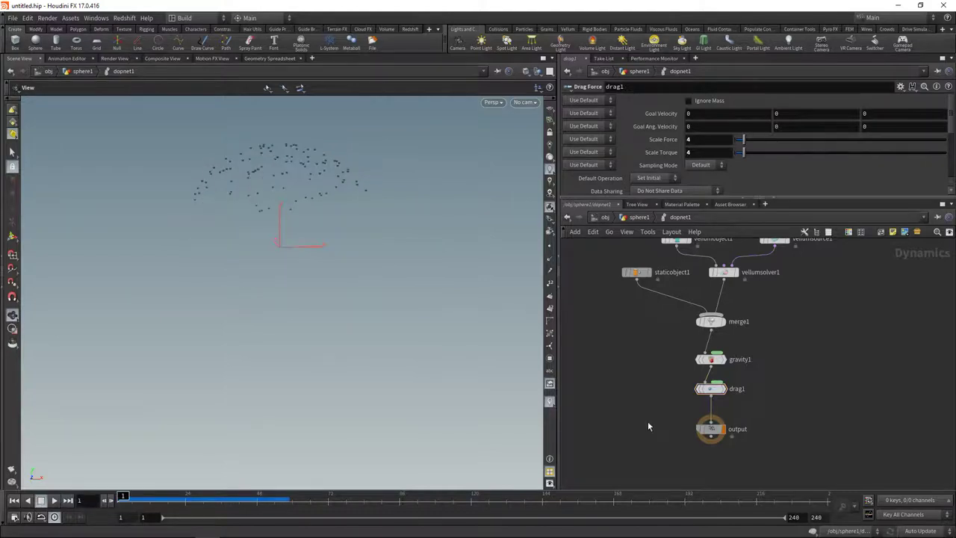
- Keyframe the Scatter node's Force Total Count at 0 on frame 1 and 100 on frame 48, and return to frame 1
key(u)
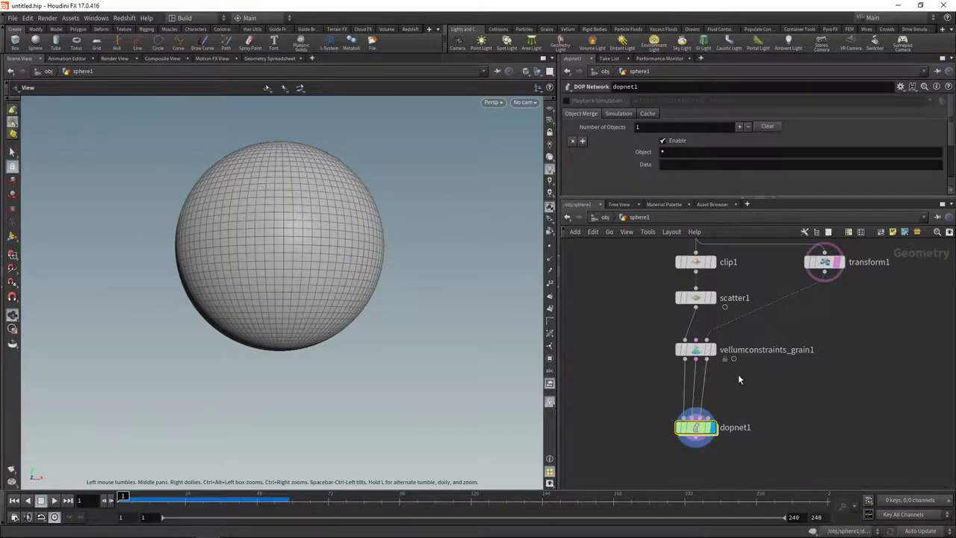
click(713, 297)
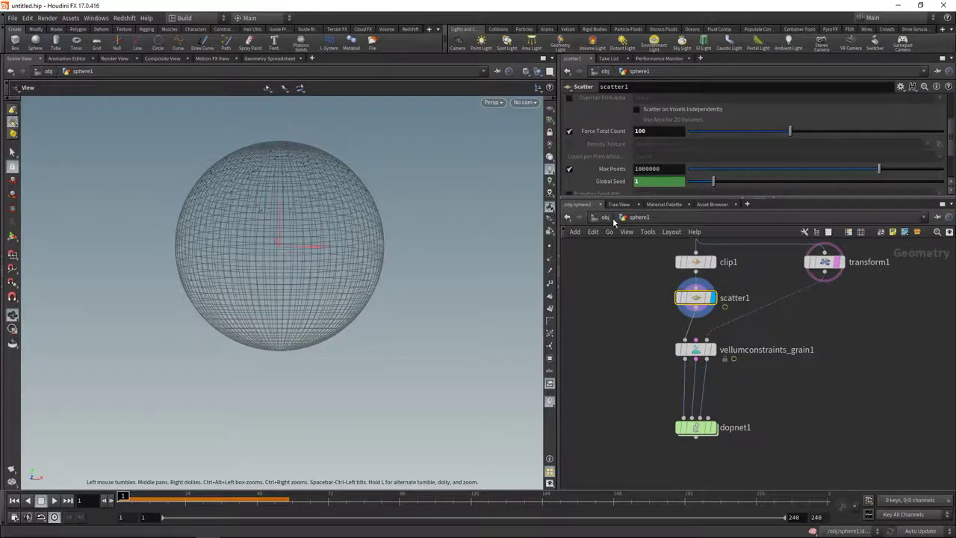
alt+click(656, 131)
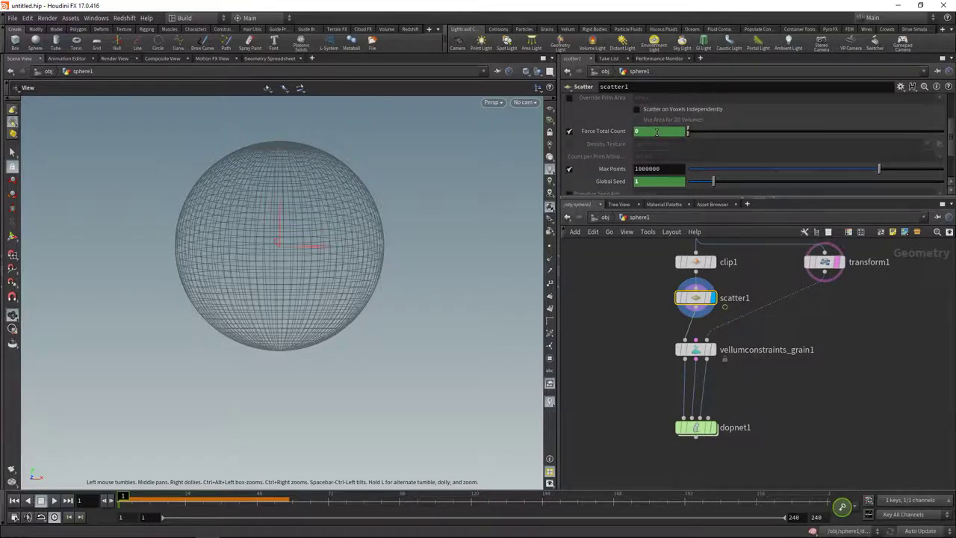
click(257, 506)
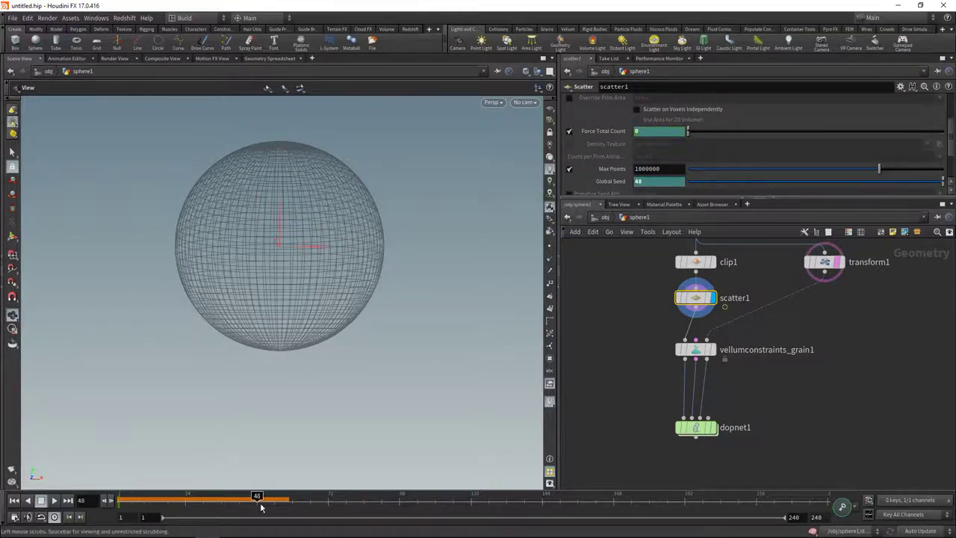
click(646, 134)
text(100)
key(Return)
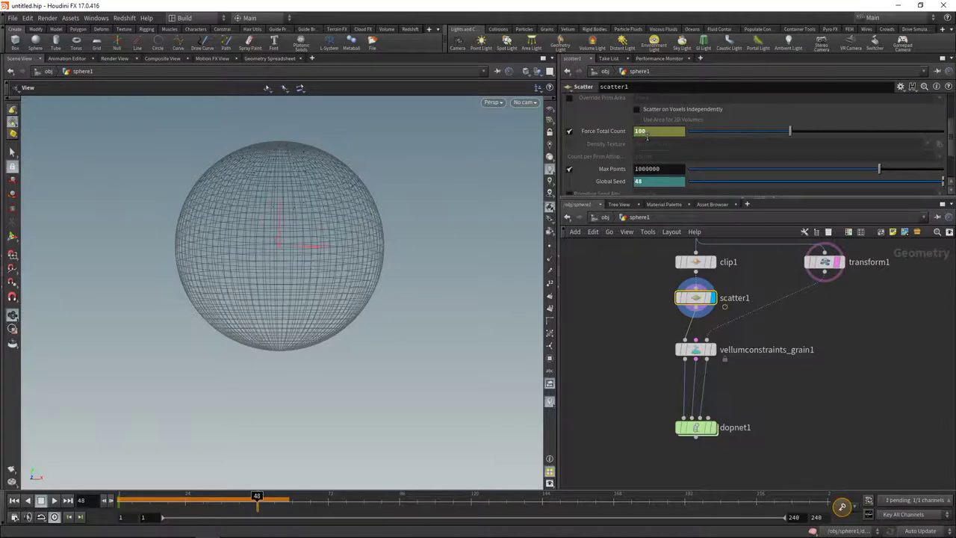
alt+click(648, 136)
key(ctrl+Up)
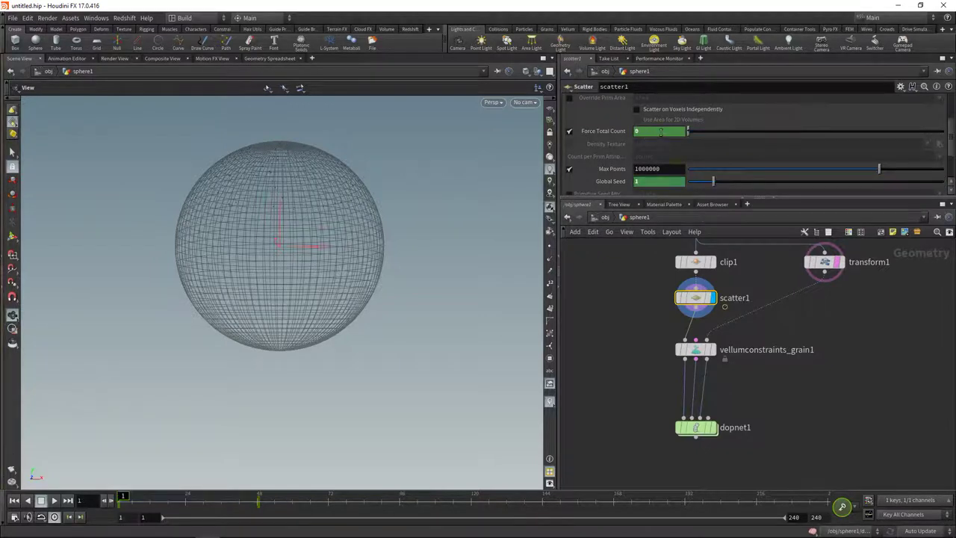
- Reshape the Force Total Count curve in the Animation Editor so it starts flat and rises steeply into the second key
click(124, 18)
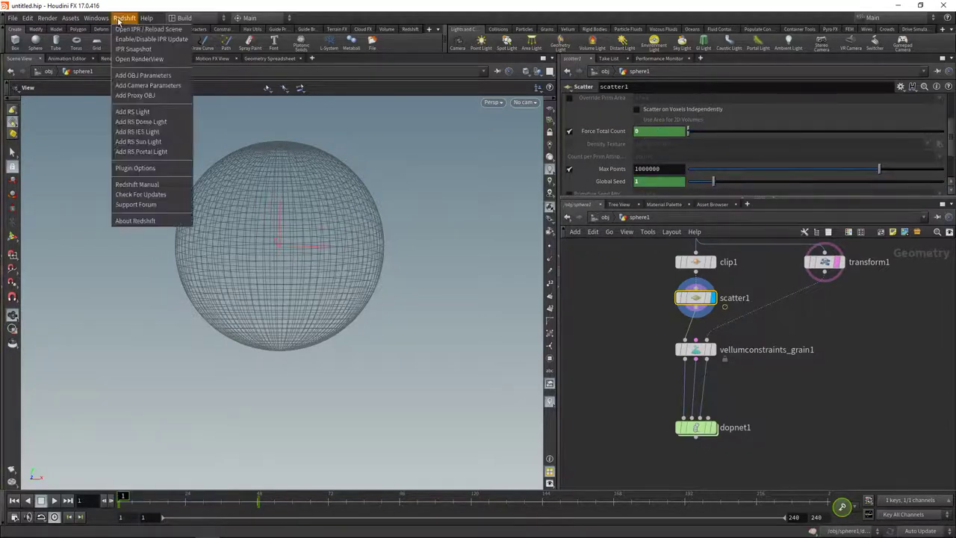
mouse_move(101, 20)
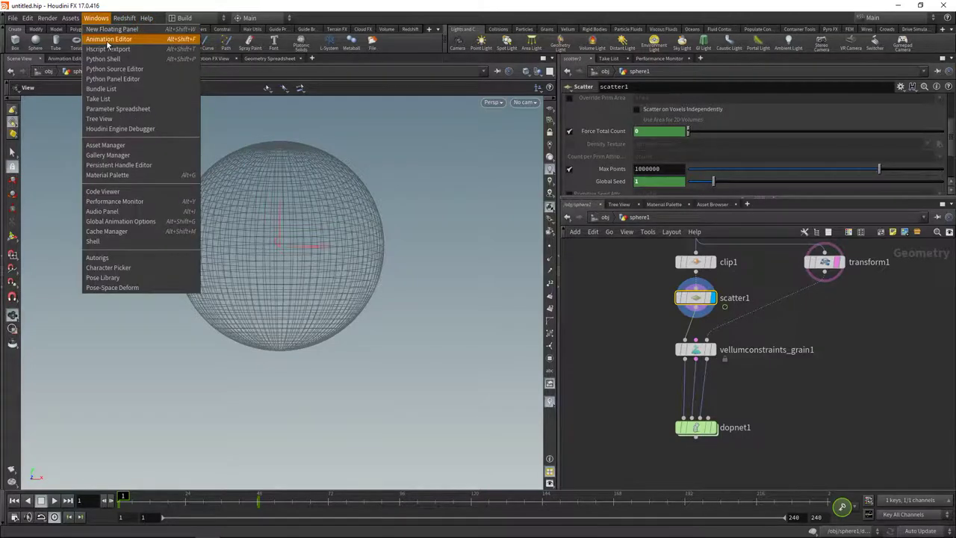
click(106, 39)
drag(190, 88, 217, 175)
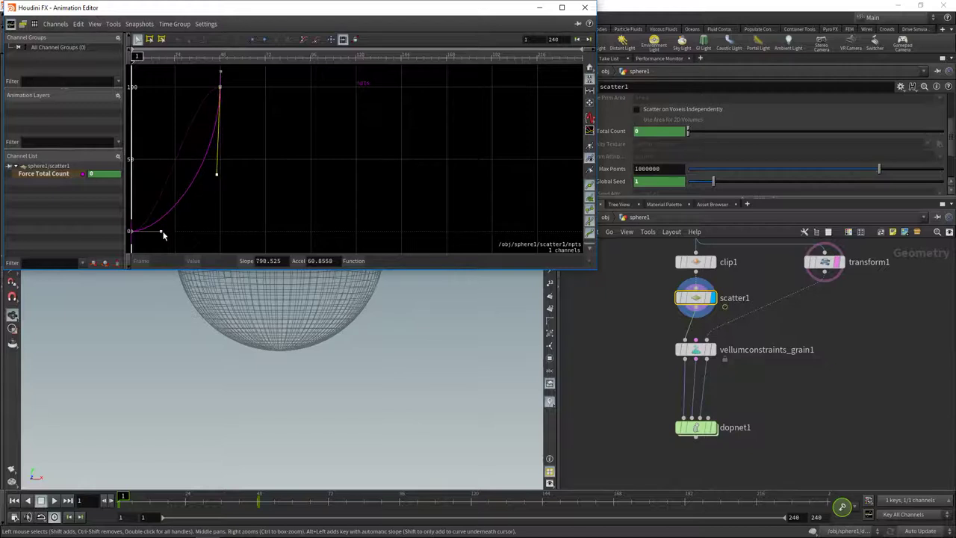
drag(163, 235, 171, 231)
- Enter the DOP network and play the simulation to examine the ramped grain emission
click(695, 428)
double_click(696, 427)
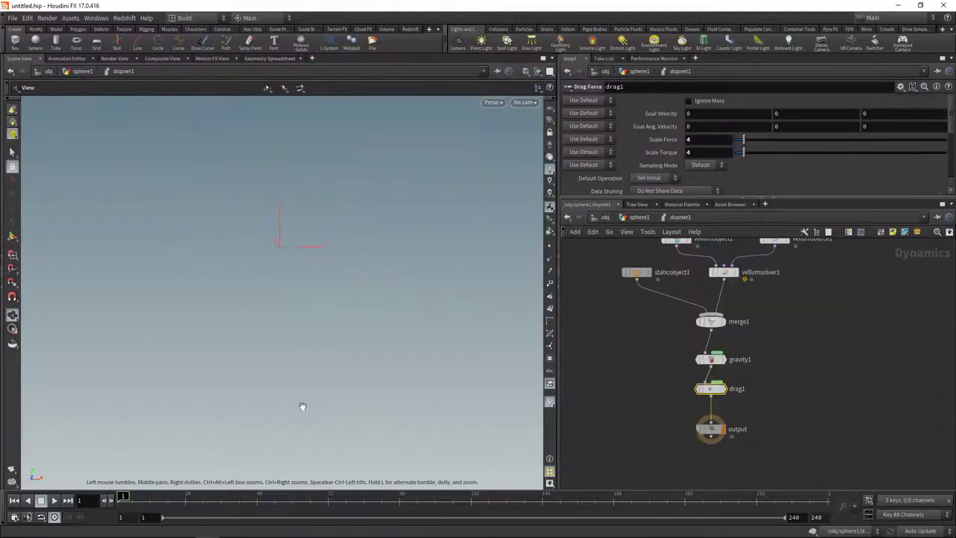
click(54, 501)
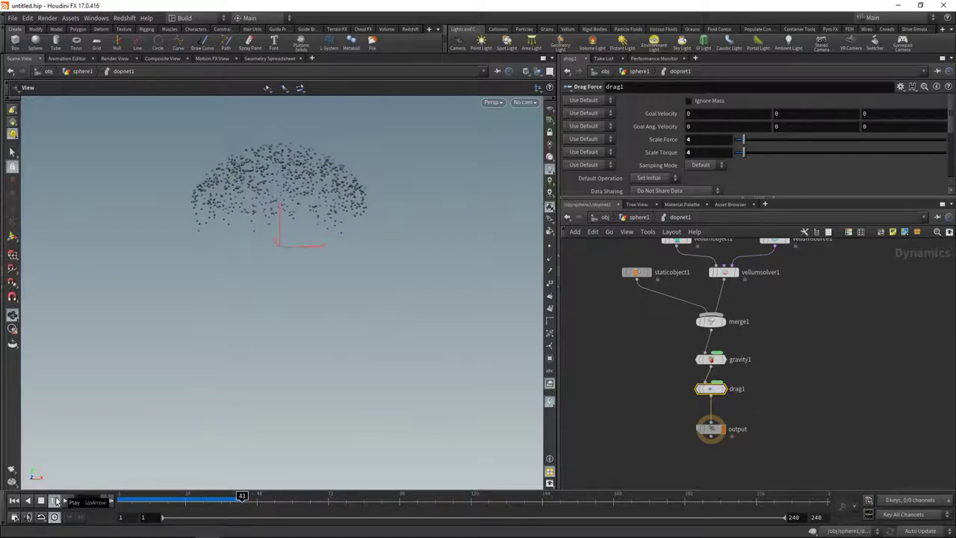
click(41, 501)
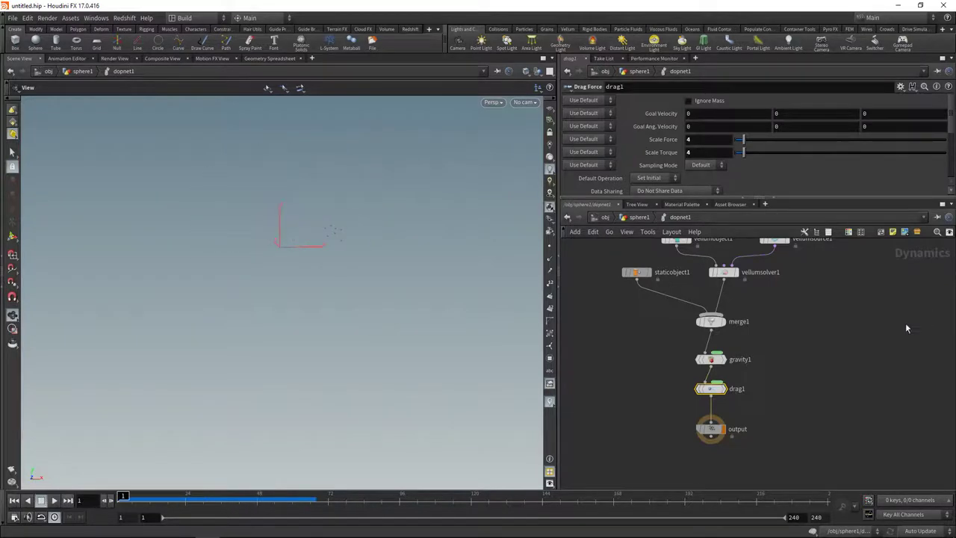
- Add a Wind Force node and insert it between the drag node and the output
middle_drag(826, 386, 834, 341)
drag(718, 384, 718, 416)
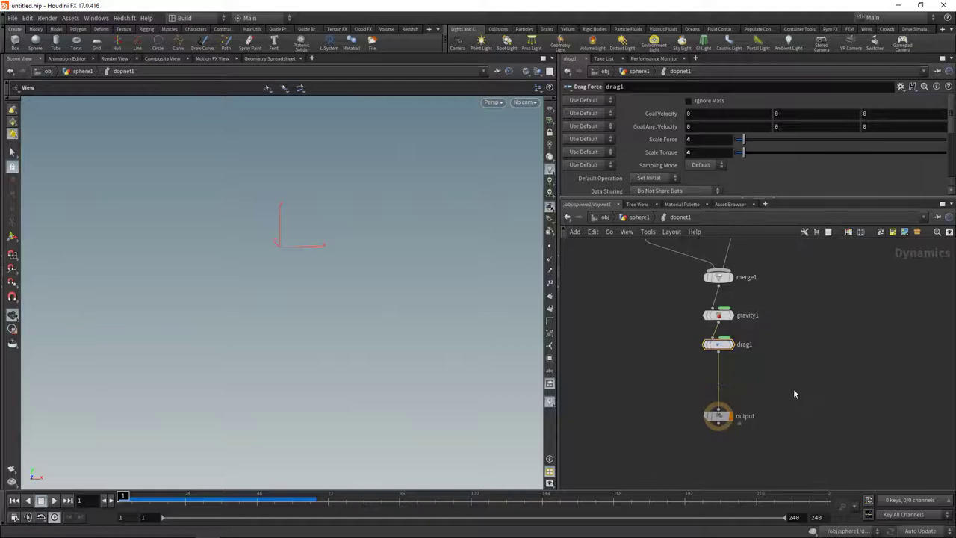
key(Tab)
text(wind)
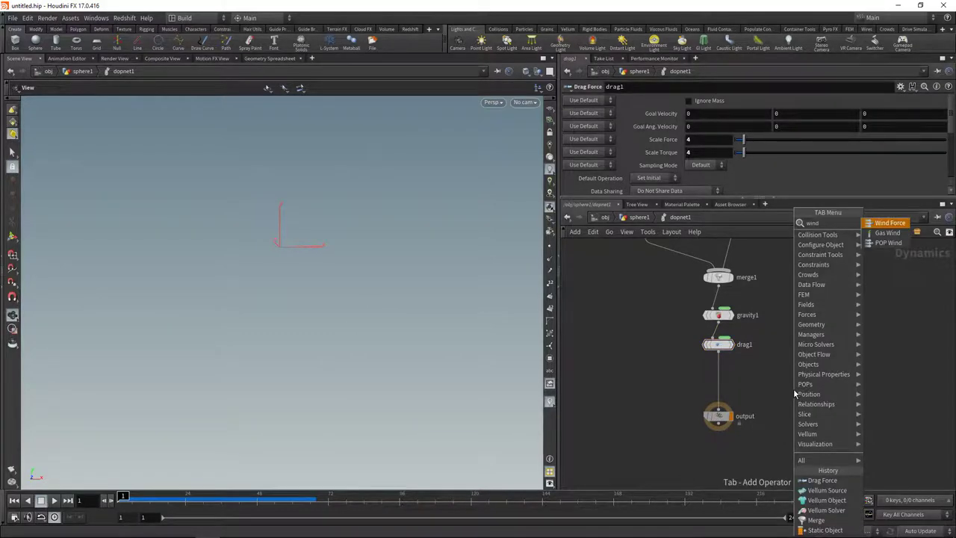
key(Return)
click(720, 381)
click(720, 382)
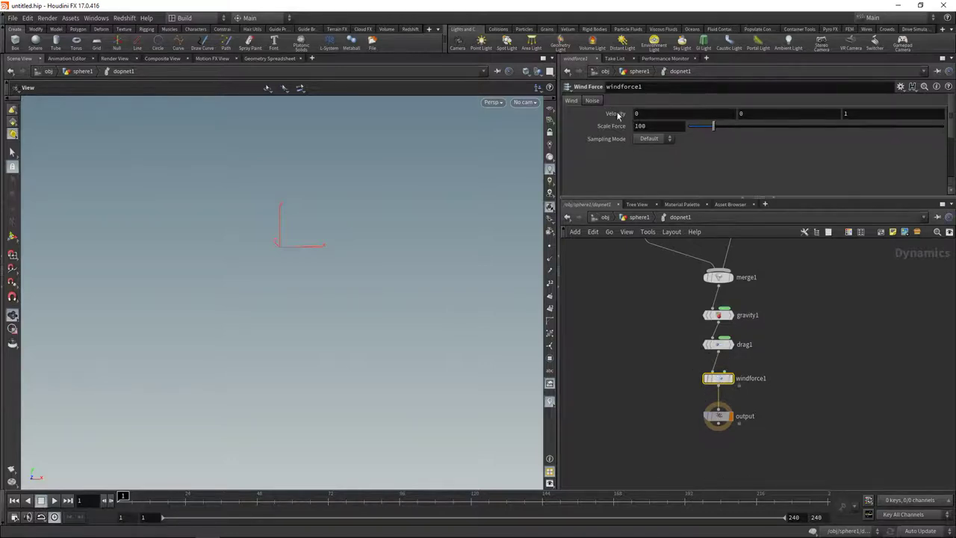
- Set the Wind Force's Scale Force to 4 and its noise Roughness to 3
click(640, 126)
text(4)
key(Return)
click(593, 100)
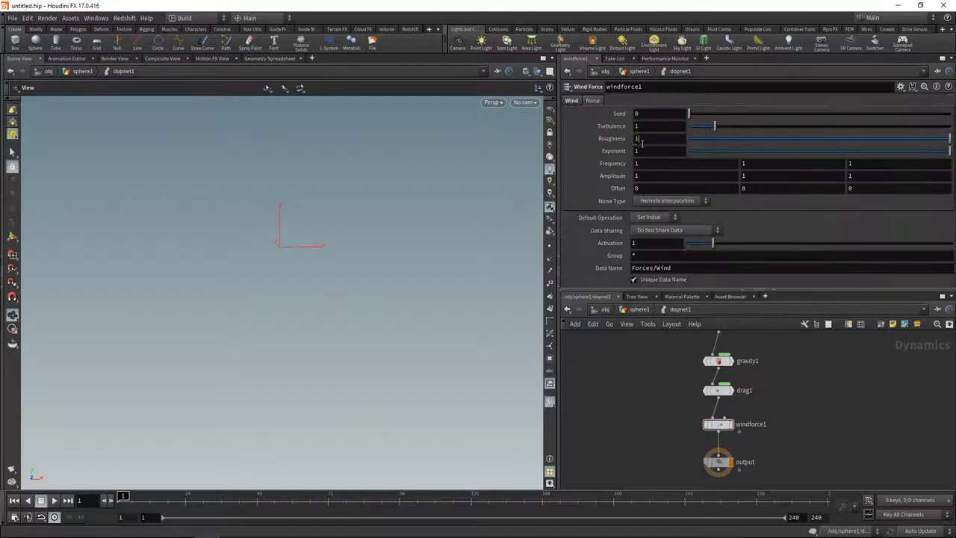
click(641, 138)
text(3)
key(Return)
- Set the wind noise Frequency to 3 on all three axes and the Noise Type to Sparse Convolution
click(644, 163)
text(3)
key(Tab)
text(3)
key(Tab)
text(3)
key(Return)
click(695, 202)
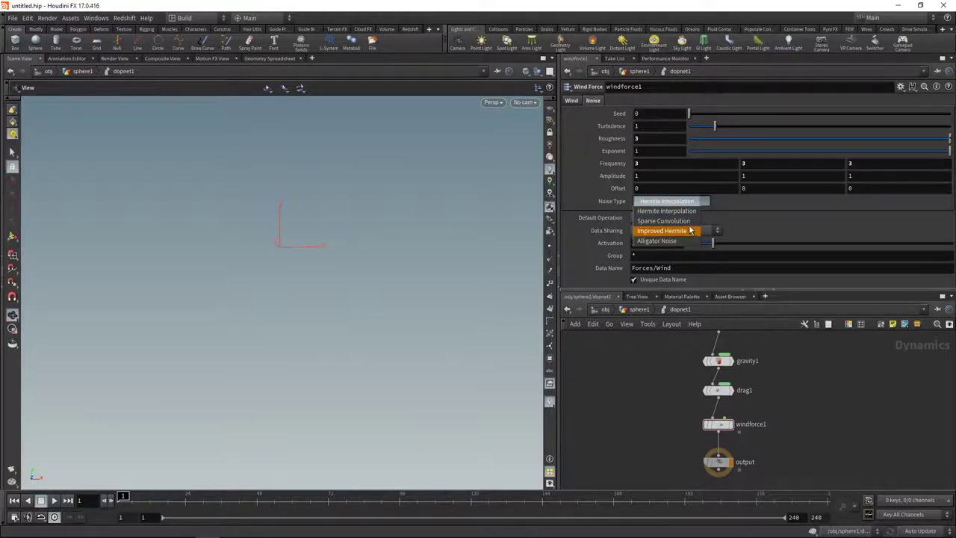
click(690, 221)
- Play the simulation and examine how the wind moves the grains from another angle
click(54, 502)
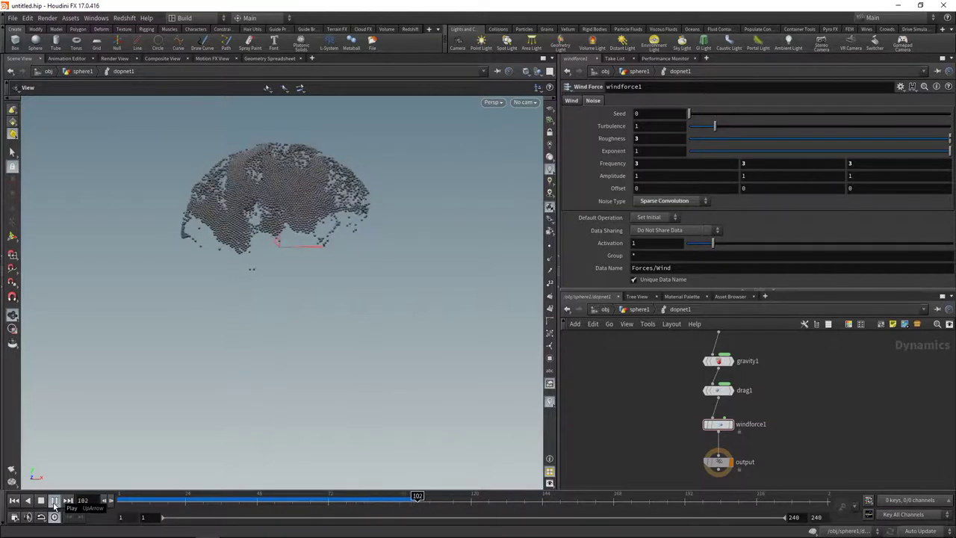
click(54, 502)
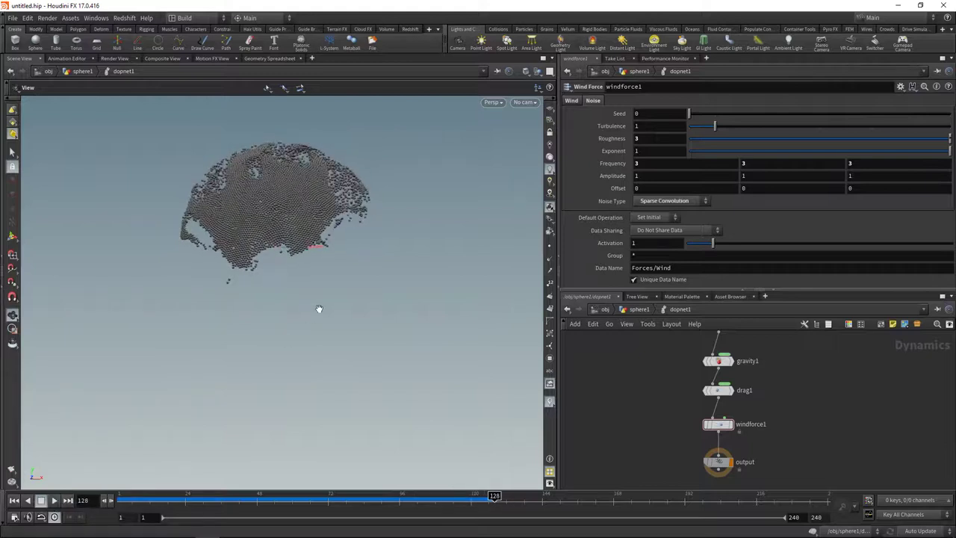
drag(274, 253, 388, 235)
drag(681, 412, 768, 433)
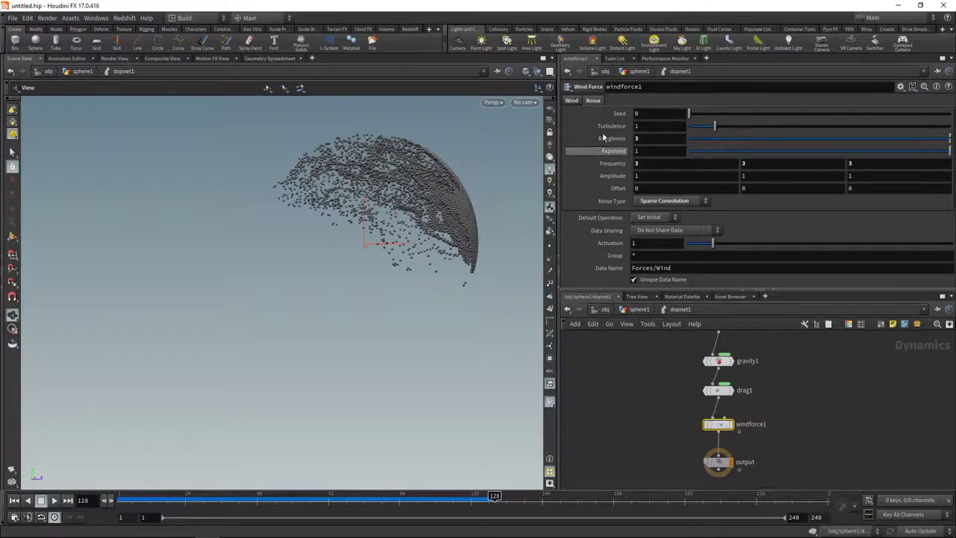
- Set the Wind Force's Z velocity to 0
click(572, 100)
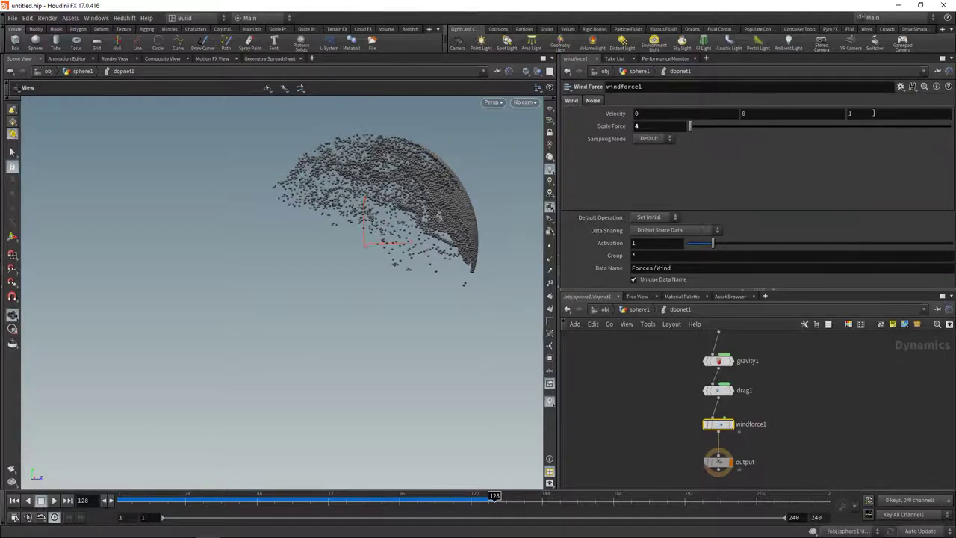
click(850, 114)
key(Return)
- Replay the simulation from frame 1 and examine the grain streams up close from several angles
click(13, 500)
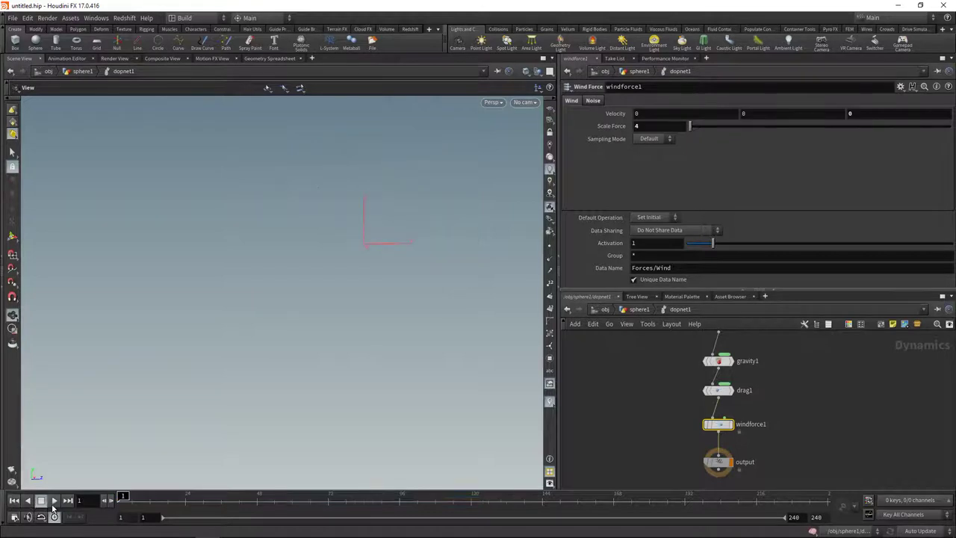
click(54, 501)
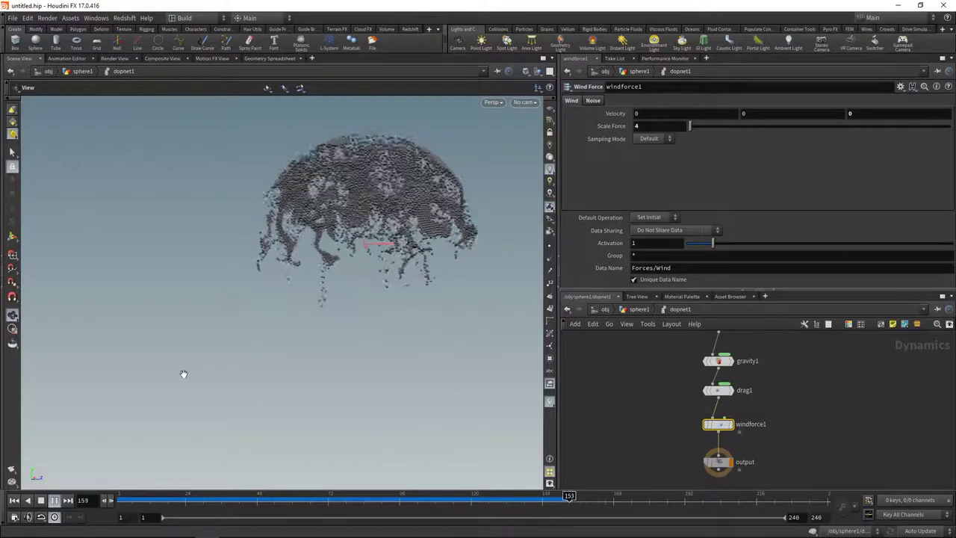
click(43, 501)
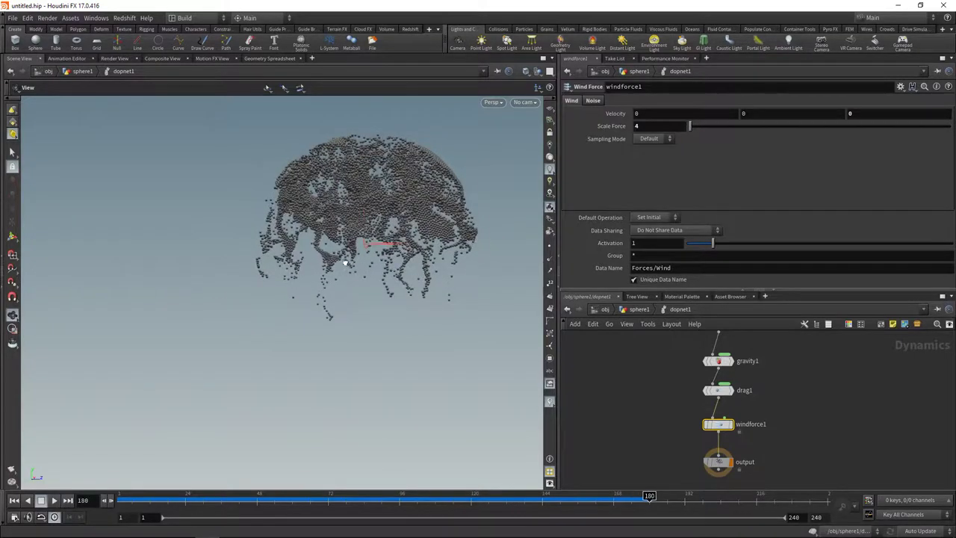
drag(348, 263, 366, 271)
right_drag(365, 272, 457, 236)
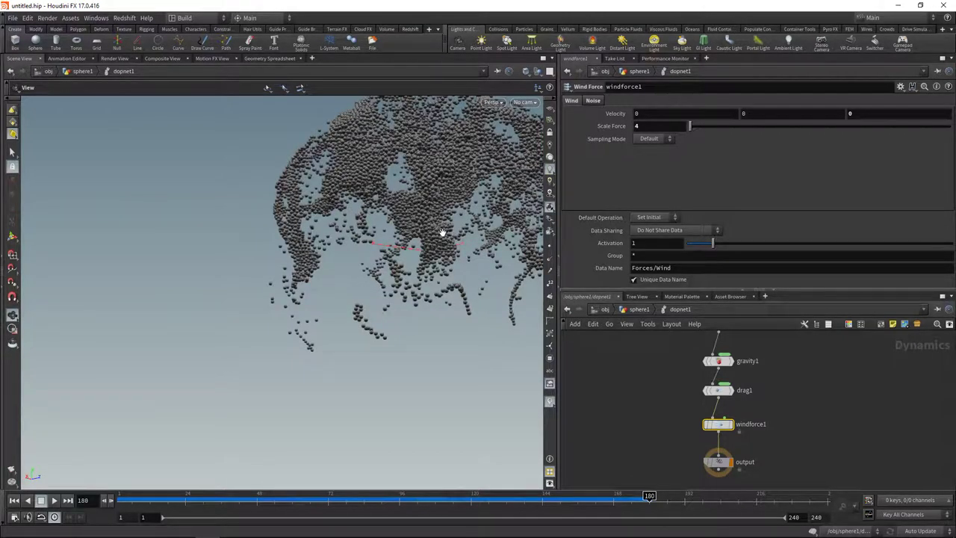
middle_drag(445, 208, 321, 247)
right_drag(321, 247, 306, 271)
drag(305, 271, 331, 279)
- Raise the Scatter node's Force Total Count key at frame 48 to 200
click(14, 500)
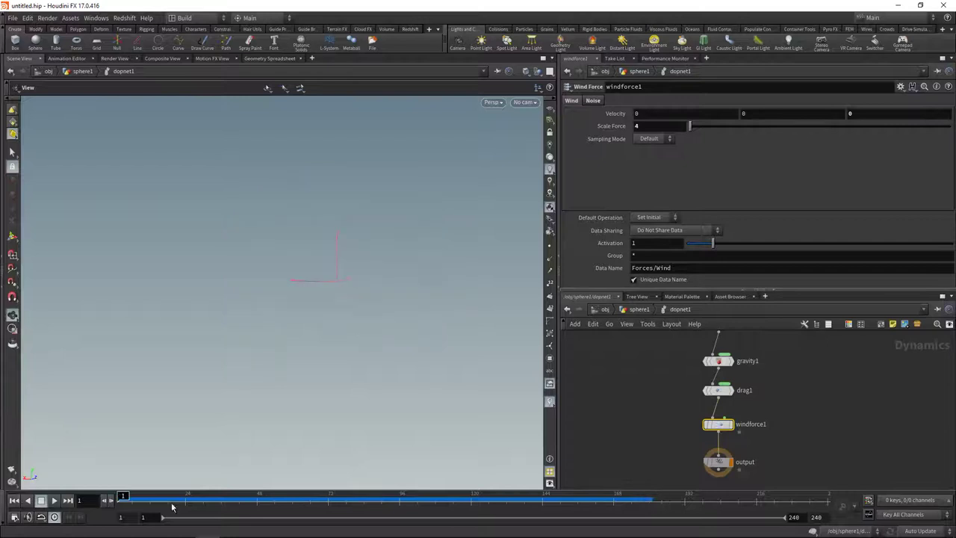
key(u)
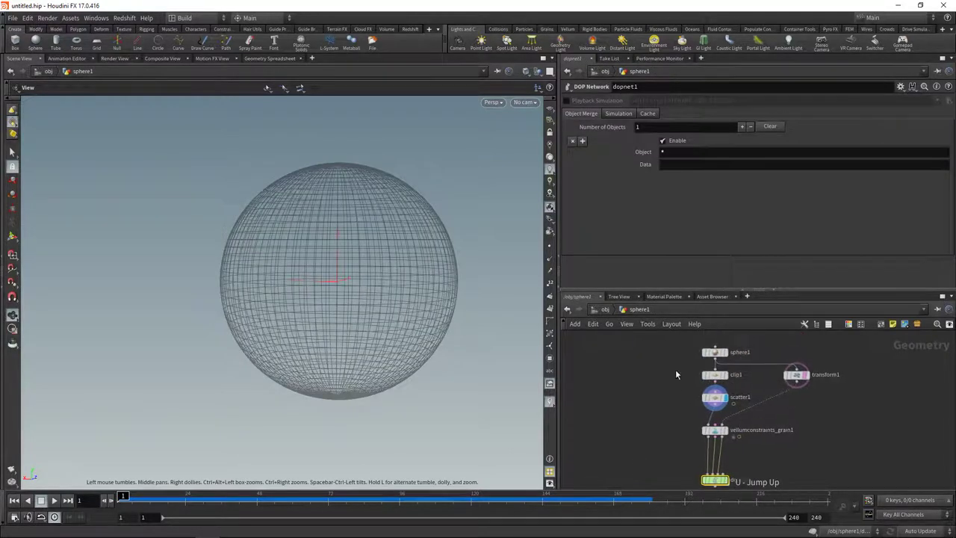
click(710, 431)
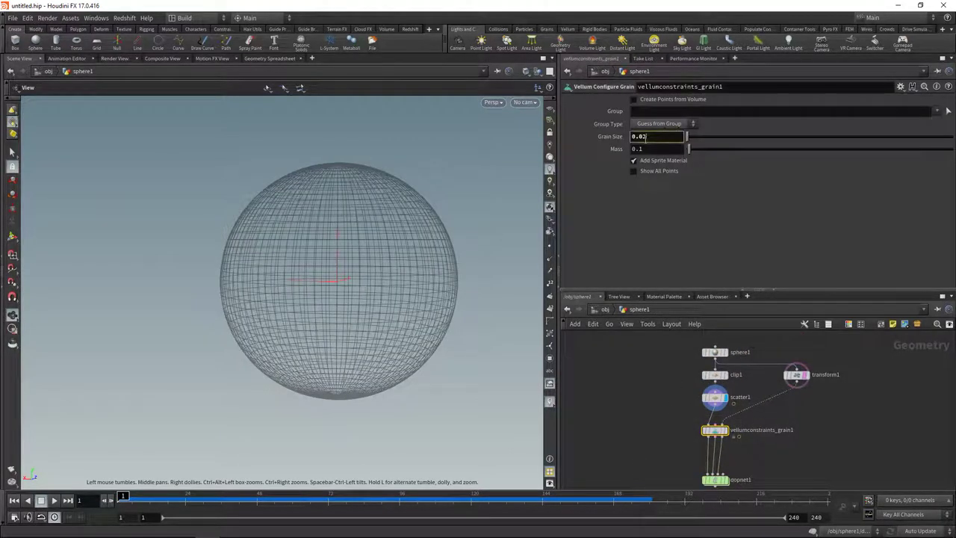
click(715, 397)
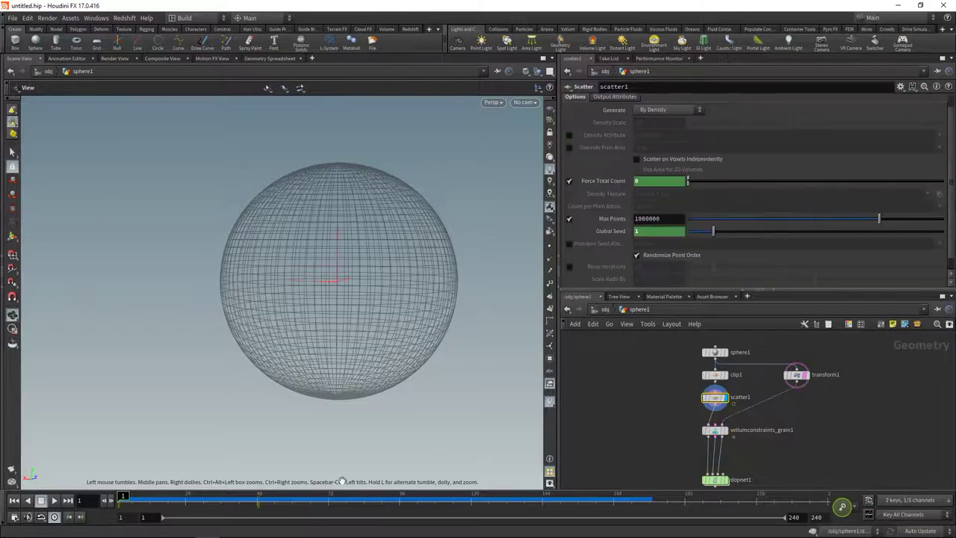
click(258, 502)
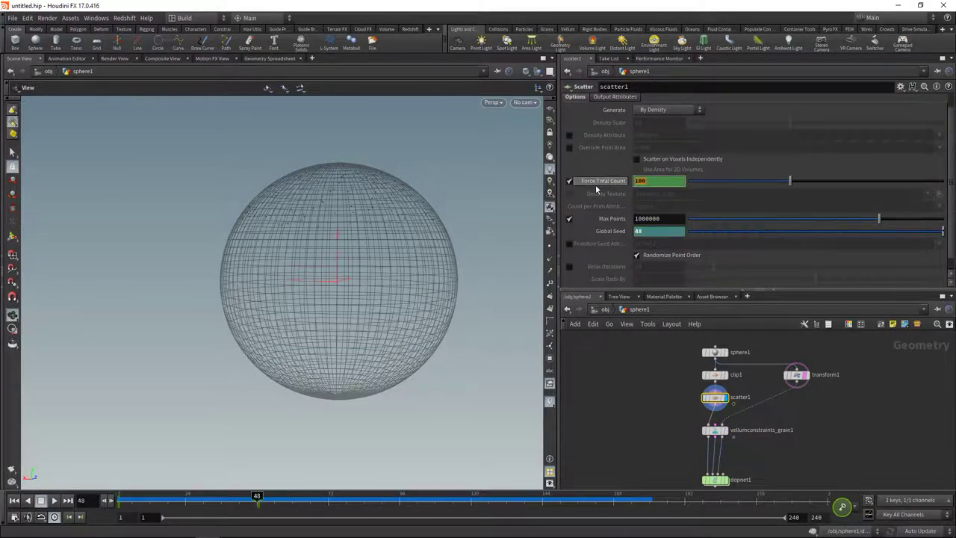
text(00)
key(Return)
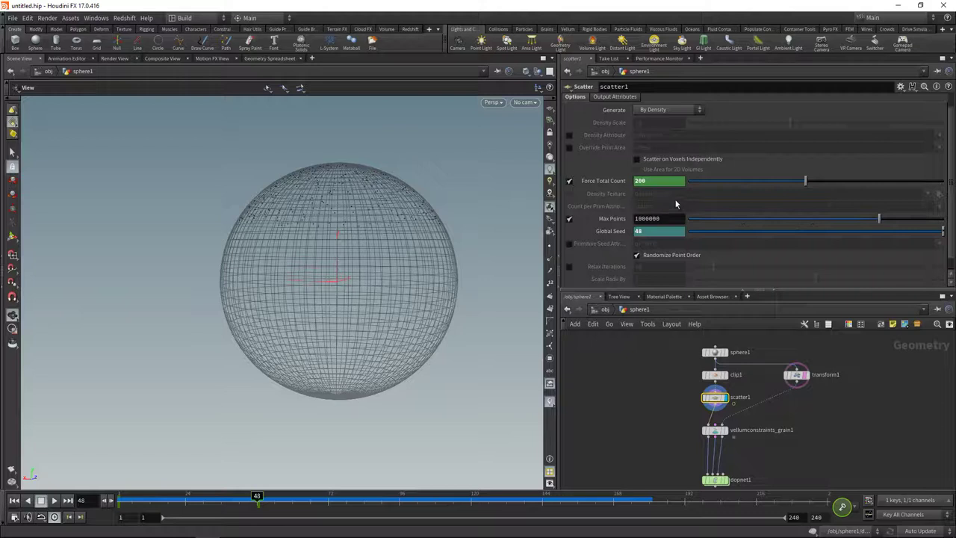
- Replay the DOP simulation from frame 1 through frame 240 and examine the denser grains from another side
double_click(709, 465)
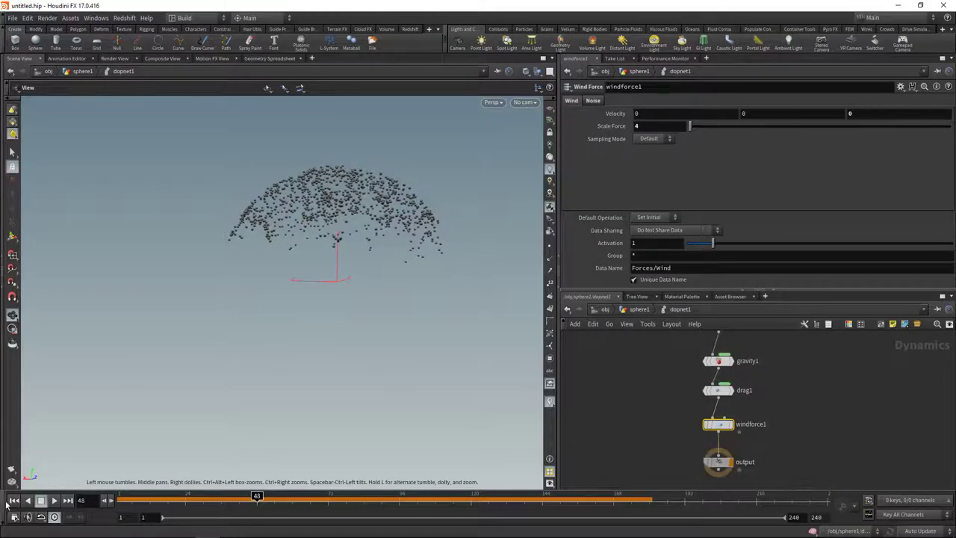
click(13, 502)
click(58, 502)
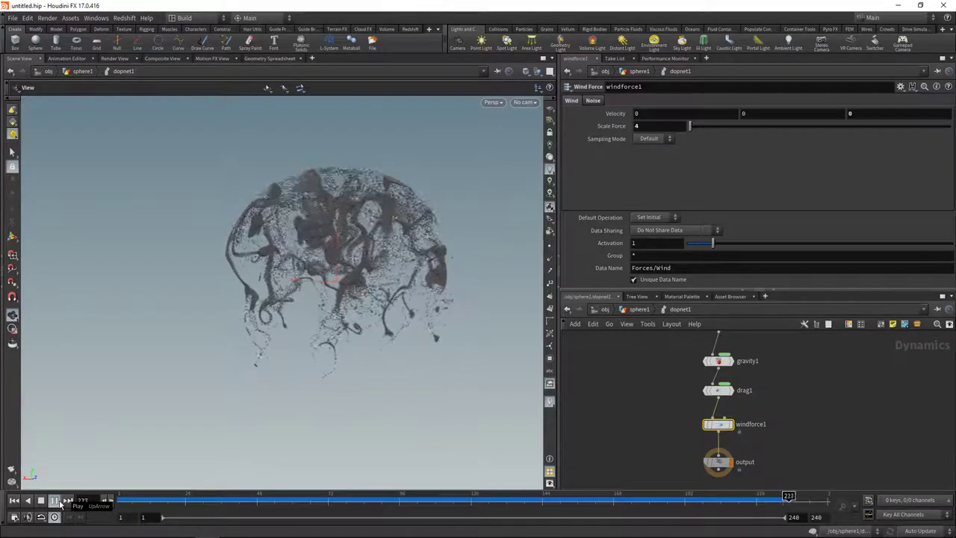
click(68, 502)
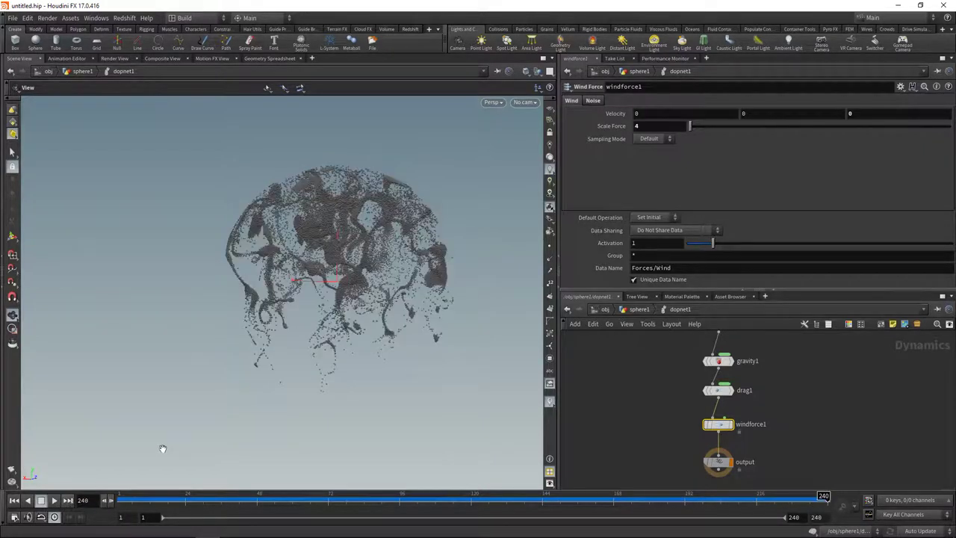
drag(210, 319, 439, 361)
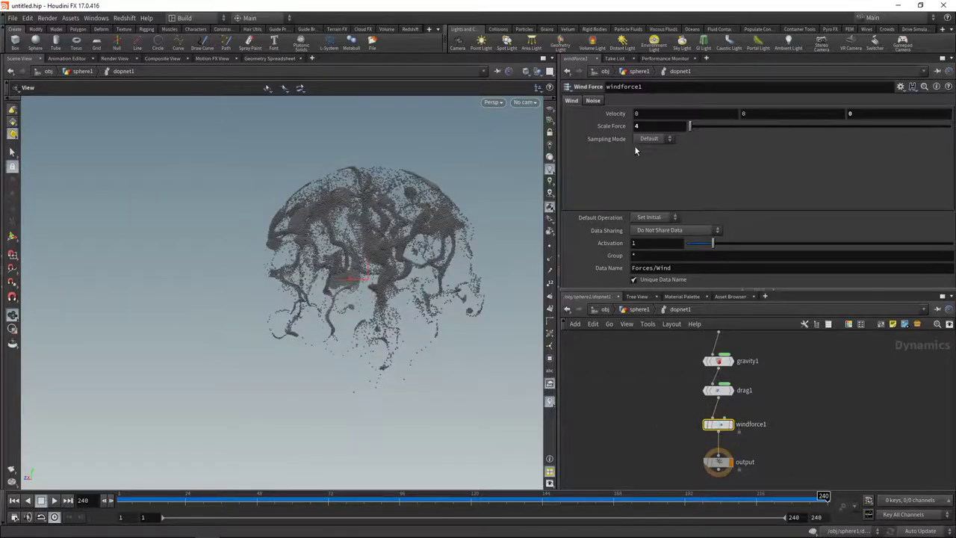
click(593, 100)
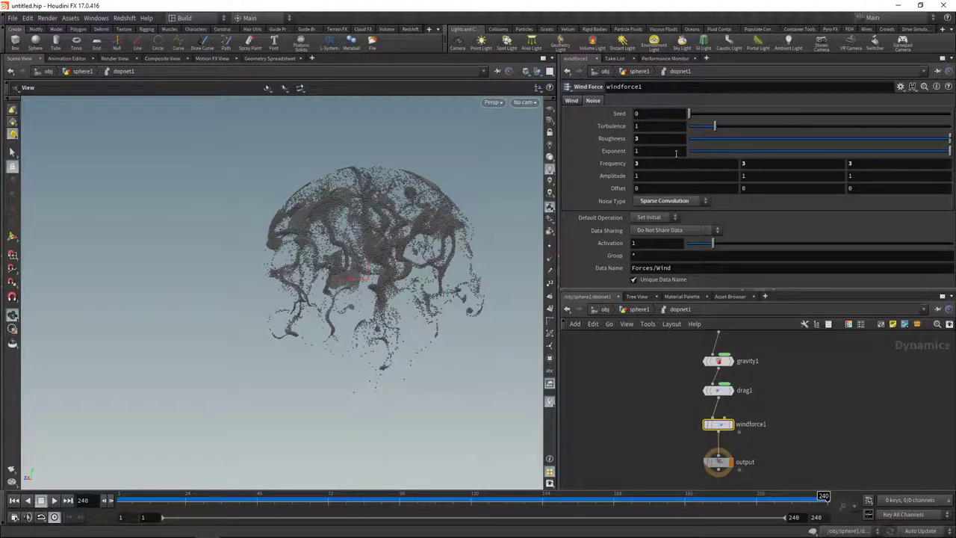
drag(403, 297, 447, 283)
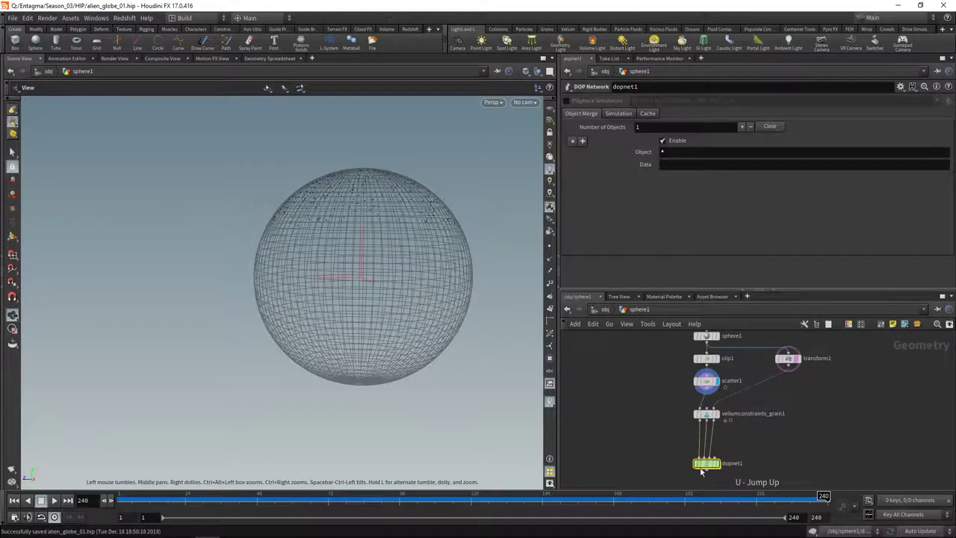
- Restrict the DOP network's Object Merge to the object vellumobject1
double_click(682, 152)
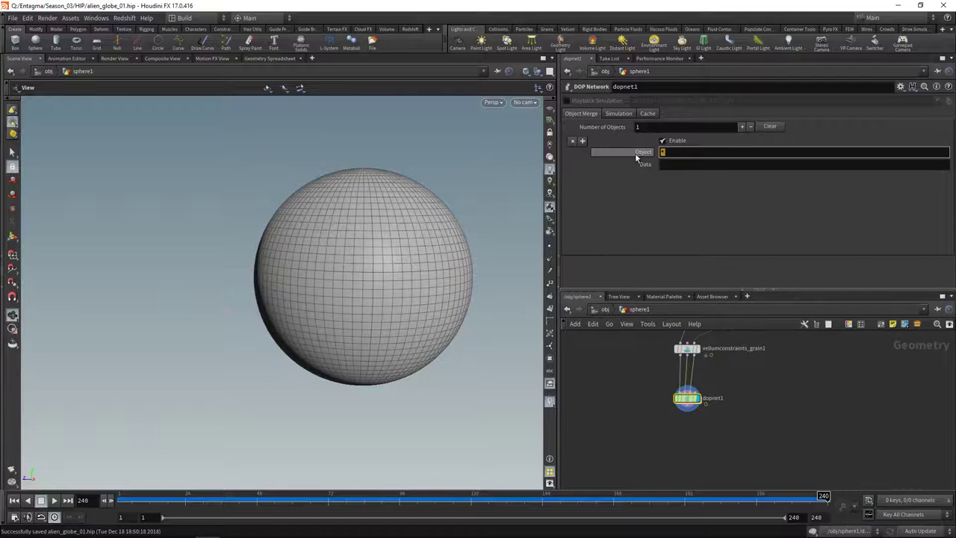
text(vellumobject1)
key(Return)
- Add a File Cache node and connect it below the DOP network
key(Tab)
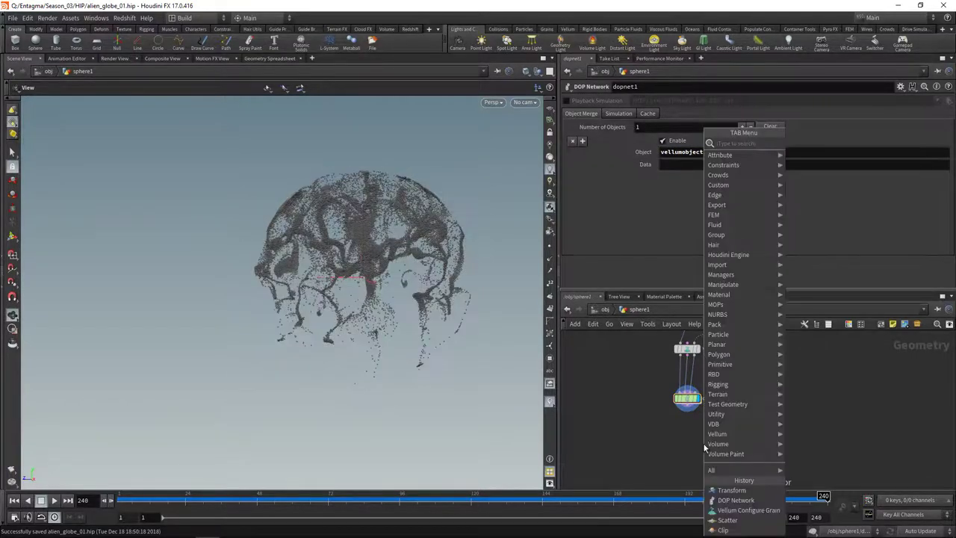
text(file)
key(Down)
key(Return)
click(702, 442)
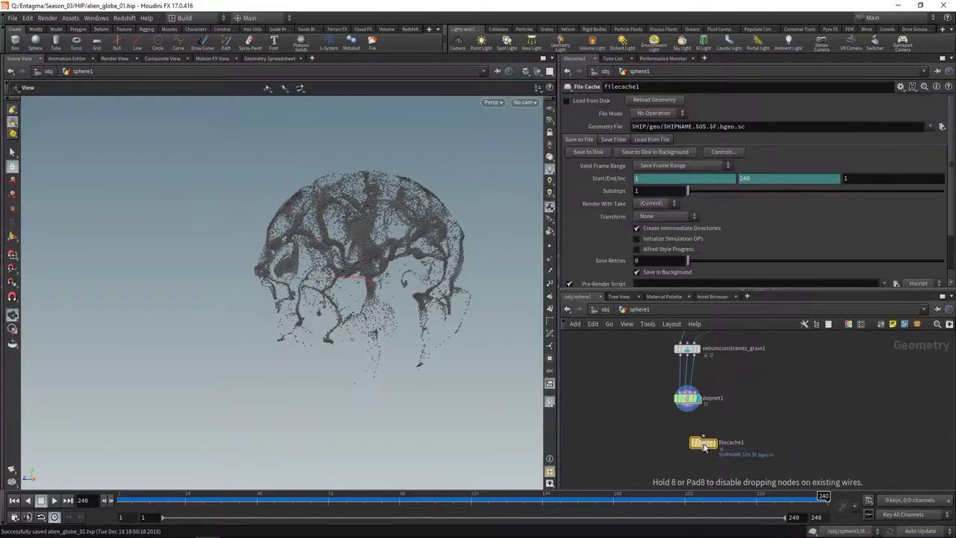
click(704, 441)
drag(704, 442, 688, 435)
- Save the simulation cache to disk for frames 1 to 240 and display the File Cache node with Load from Disk enabled
click(596, 153)
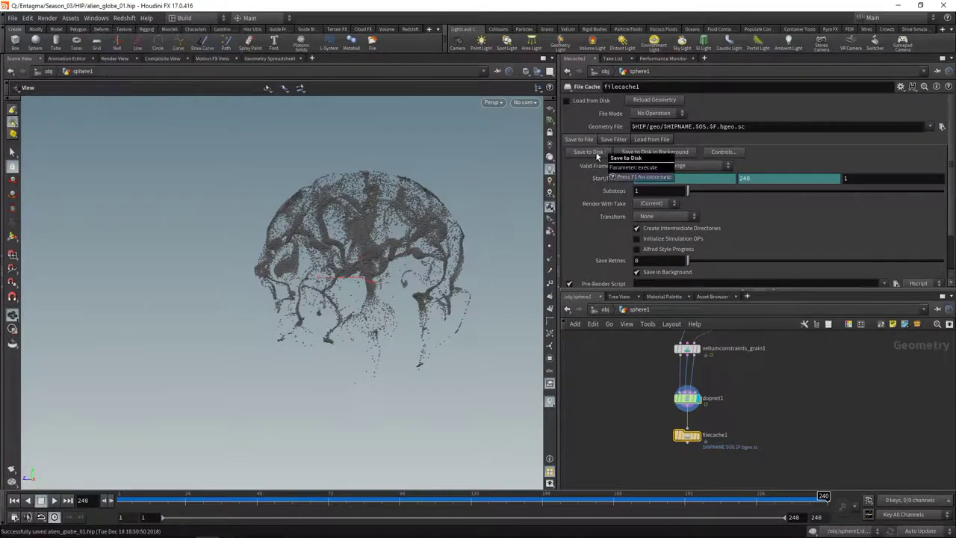
click(580, 101)
click(699, 439)
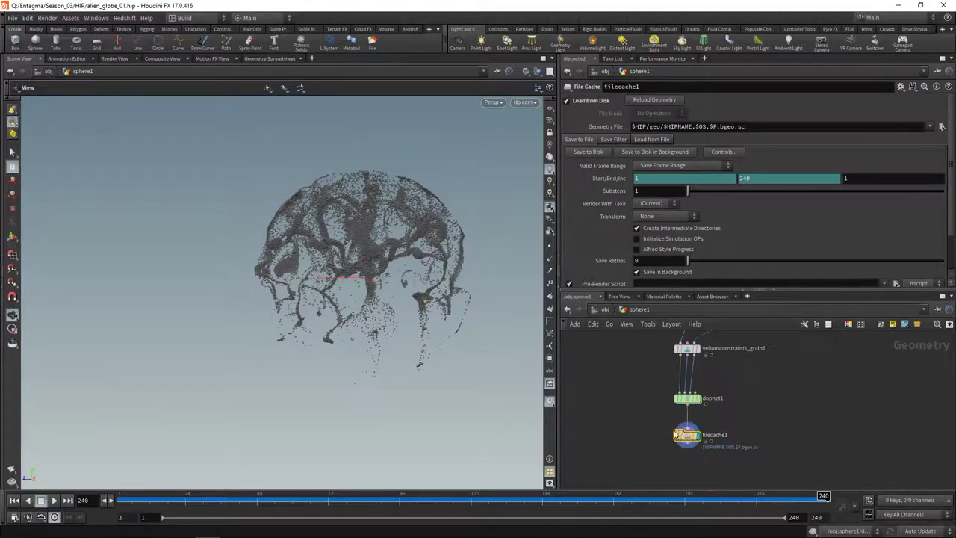
drag(764, 495, 825, 498)
- Add a Trail node with Result Type Connect as Polygons, Close Rows off and a Trail Length of 240
middle_drag(799, 443, 820, 381)
key(Tab)
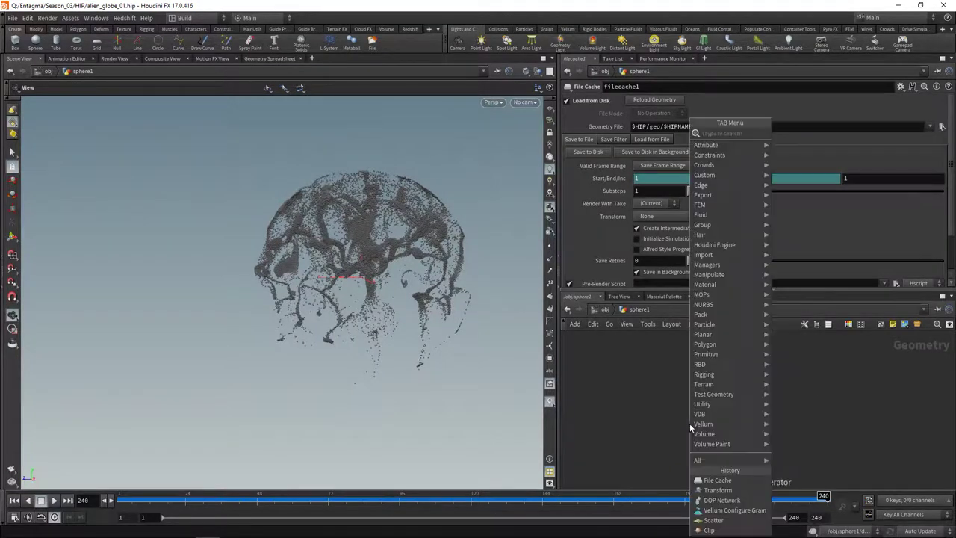
text(trai)
key(Return)
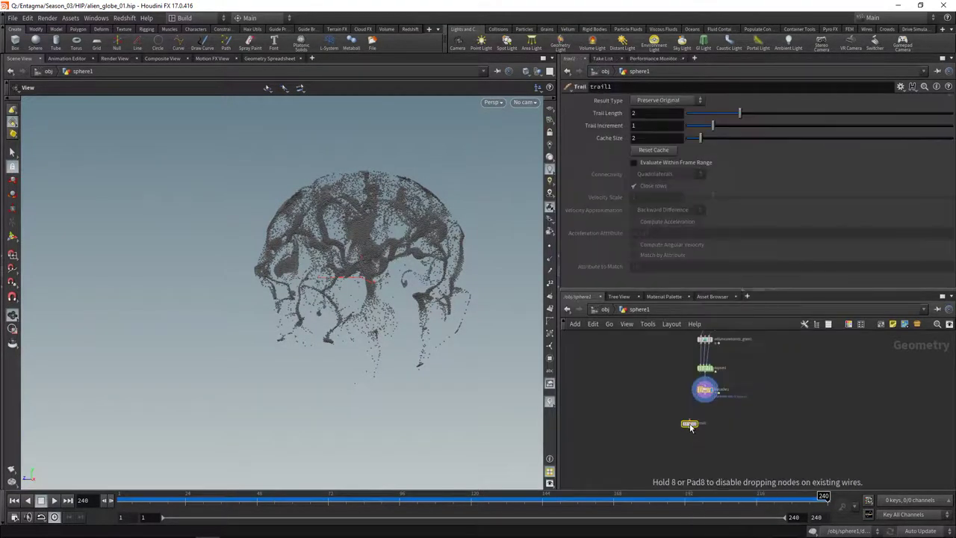
click(690, 424)
click(667, 100)
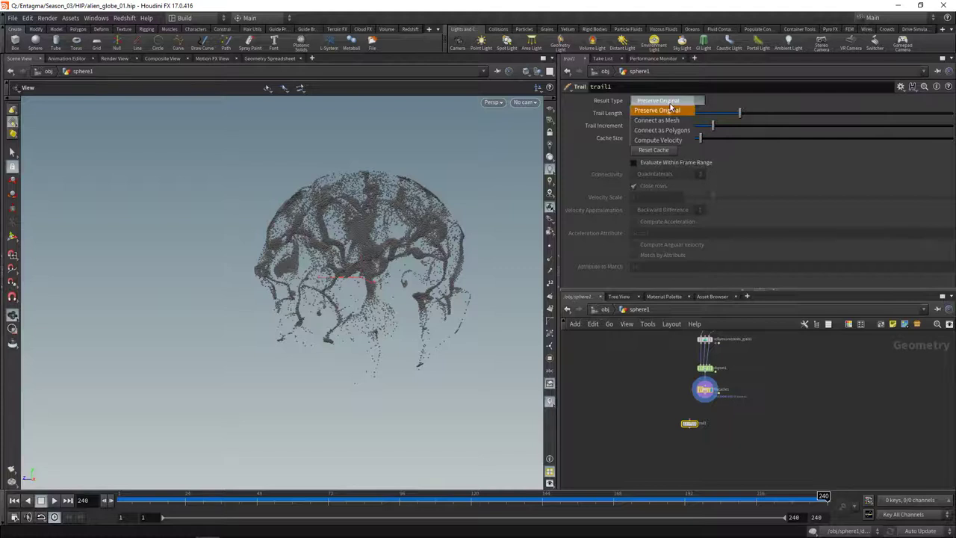
click(676, 127)
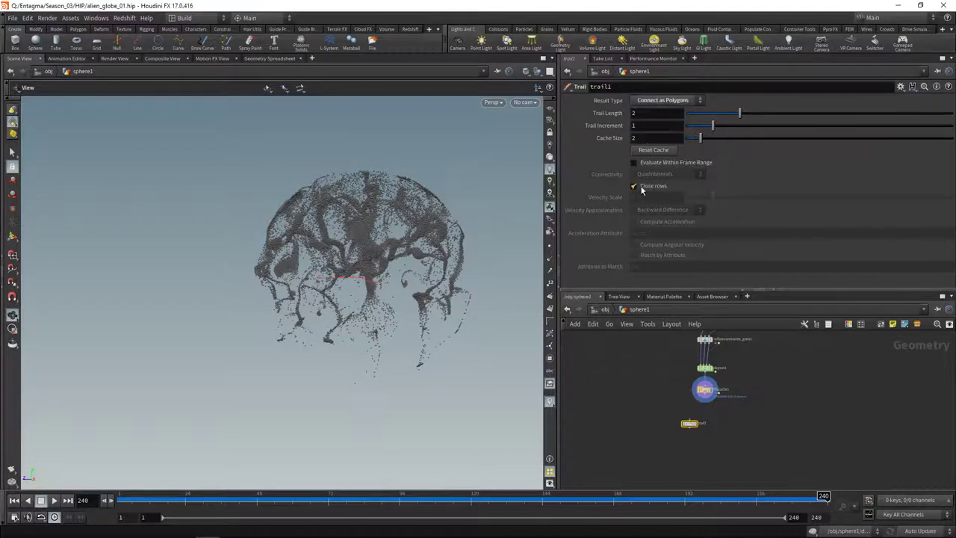
click(643, 114)
text(240)
key(Return)
- Connect the Trail node to the File Cache output and display the resulting trail curves
drag(611, 419, 620, 413)
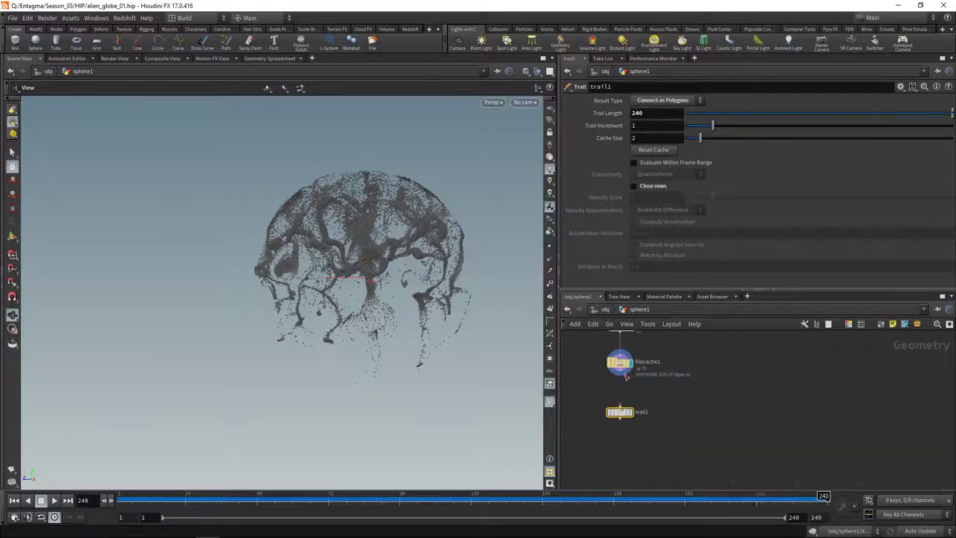
click(621, 378)
click(632, 416)
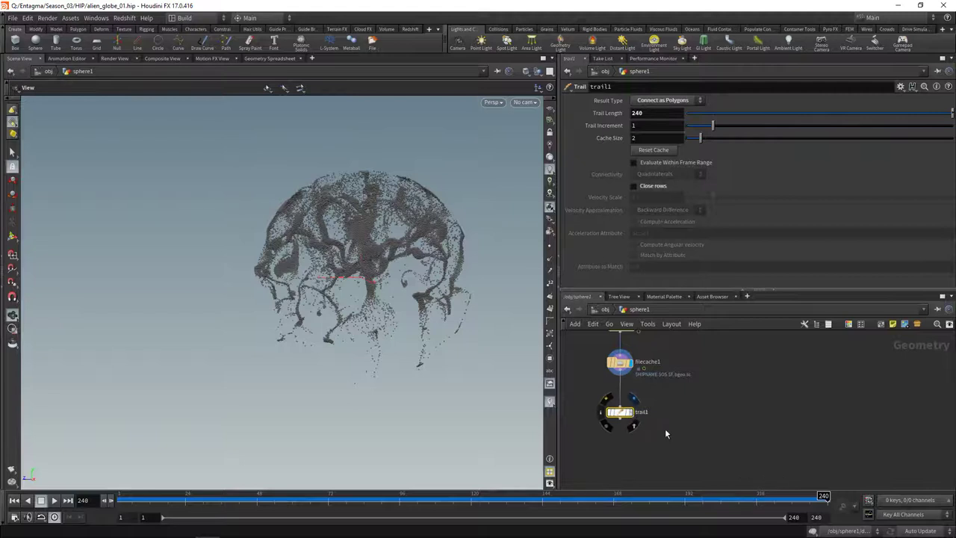
drag(348, 262, 403, 227)
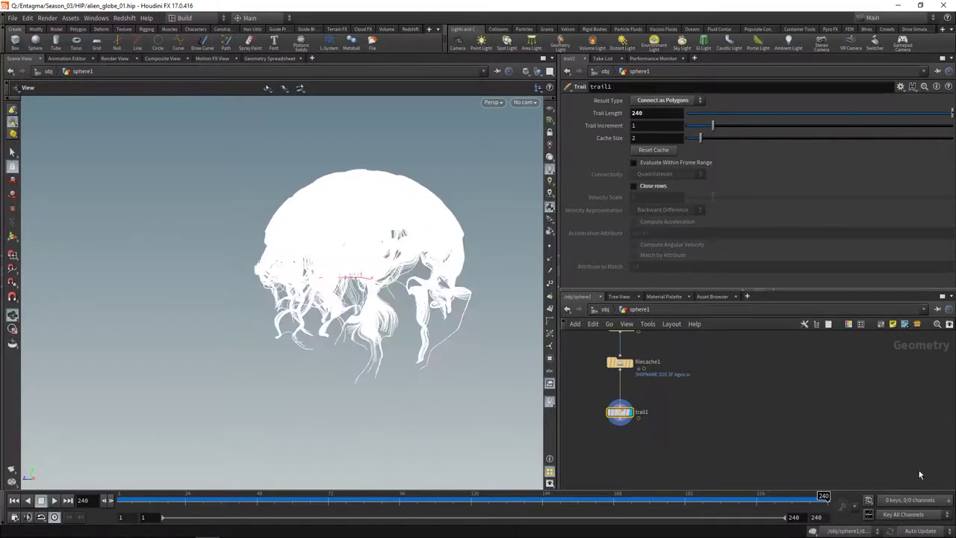
- Branch a Null named OUT_Parts off the File Cache, and save the scene from the object level
key(Tab)
text(null)
key(Return)
click(775, 437)
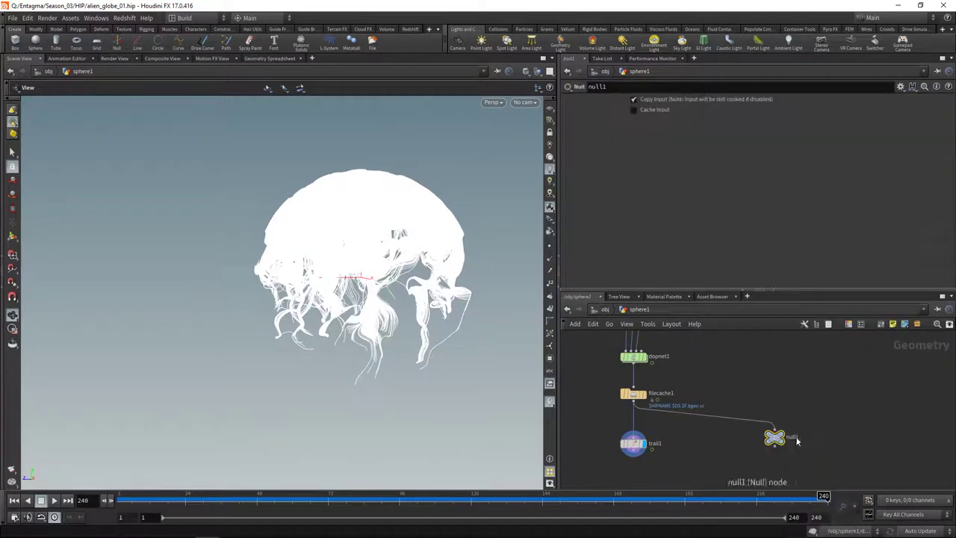
double_click(793, 437)
text(OUT_Parts)
key(Return)
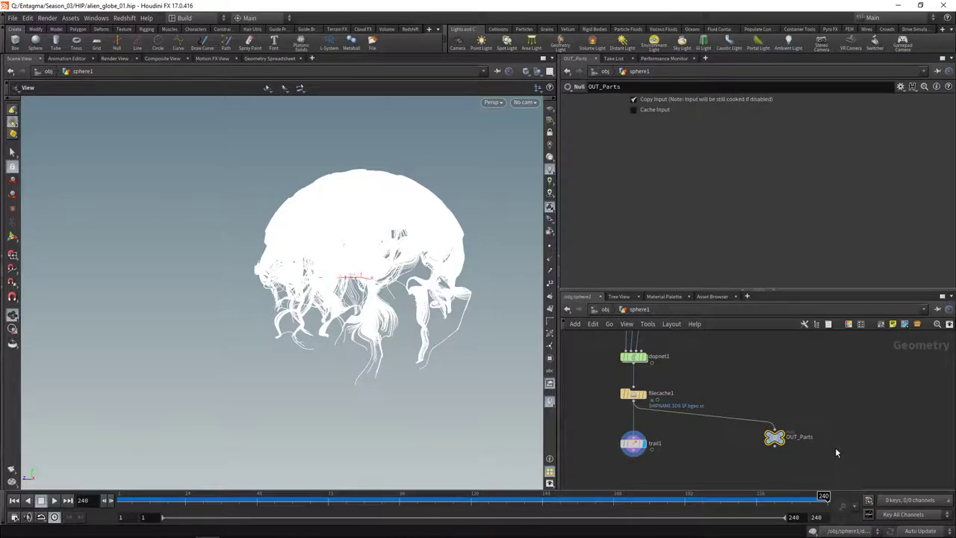
key(u)
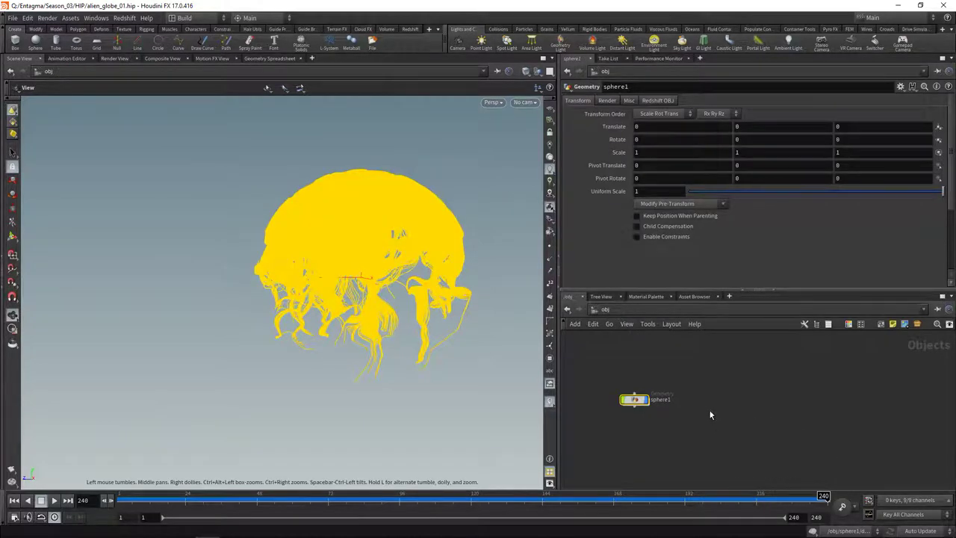
key(ctrl+s)
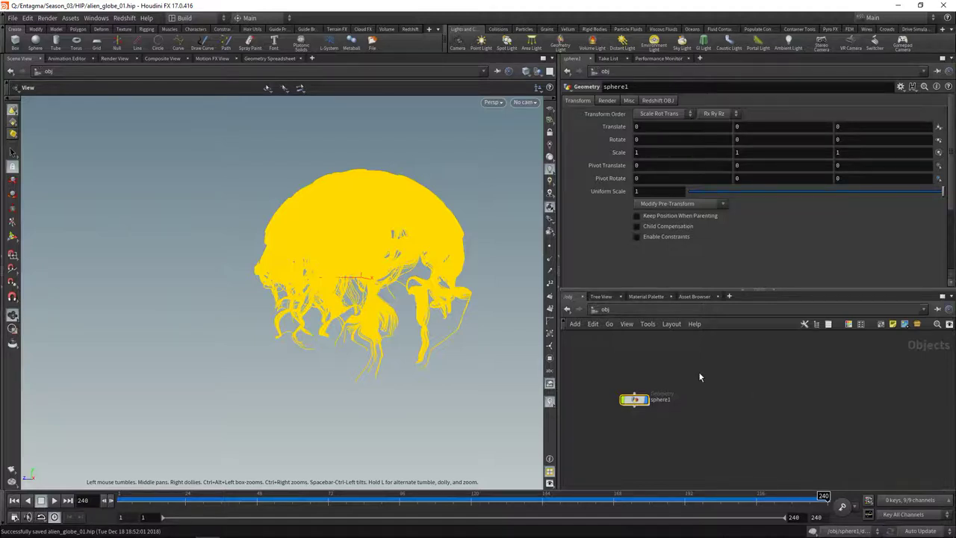
- Enable Render Object as Strands in sphere1's Redshift settings, keeping the strand type Strip
drag(698, 371, 636, 430)
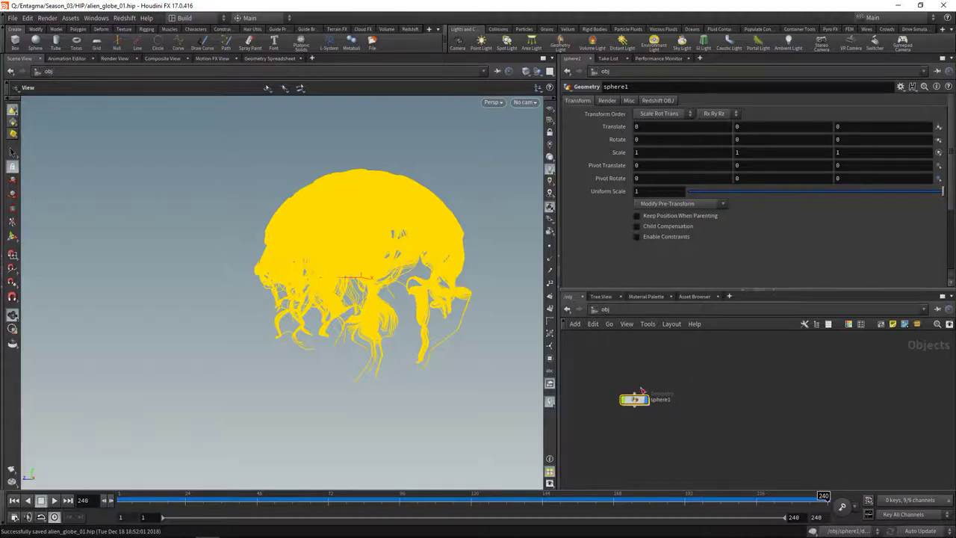
click(657, 101)
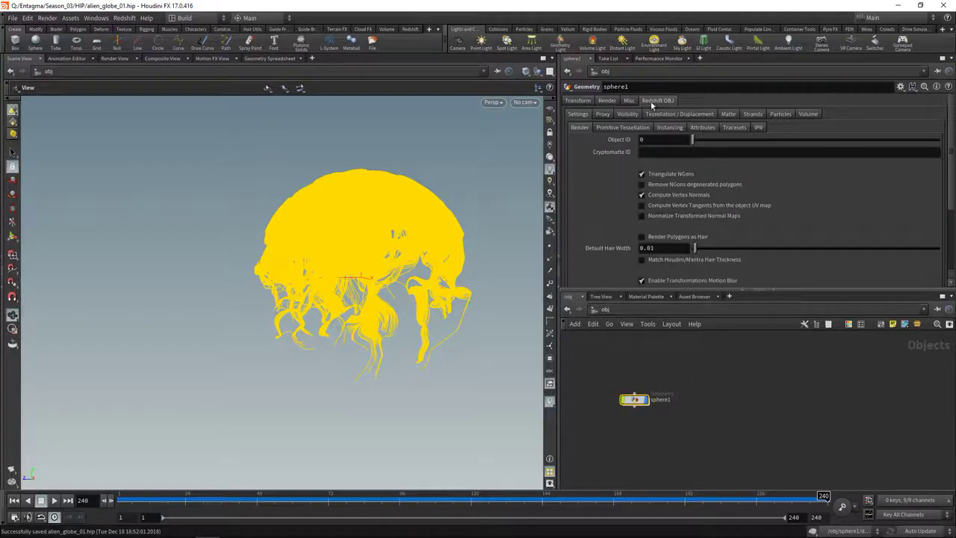
click(409, 30)
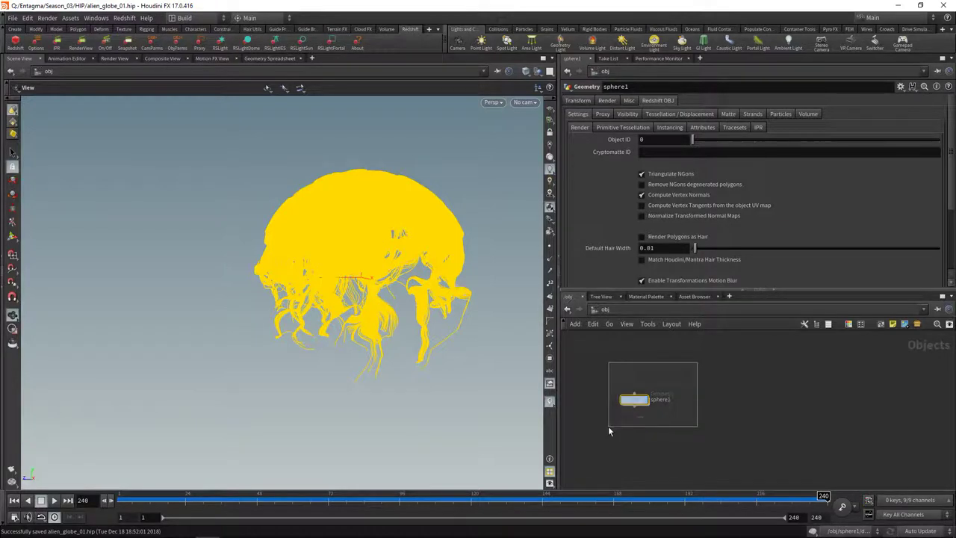
click(751, 114)
click(640, 136)
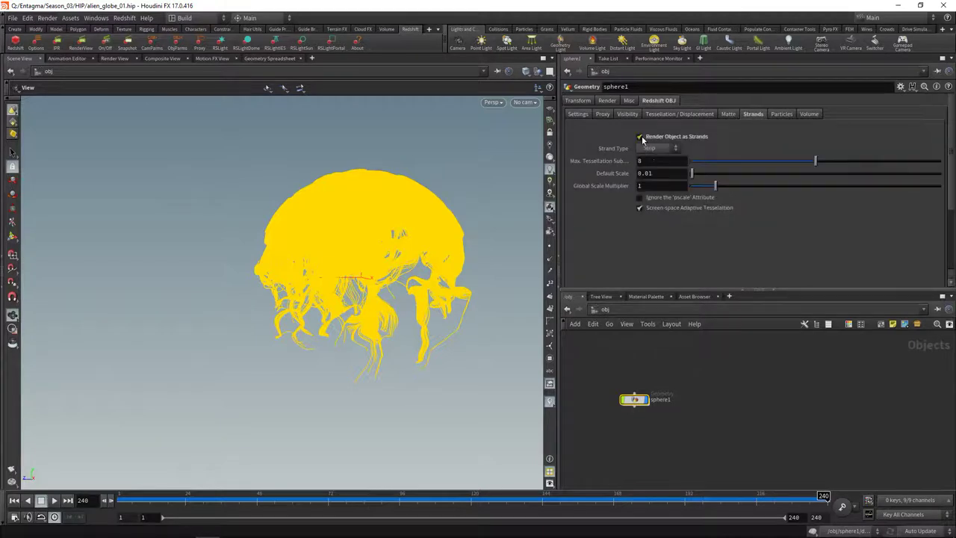
click(656, 148)
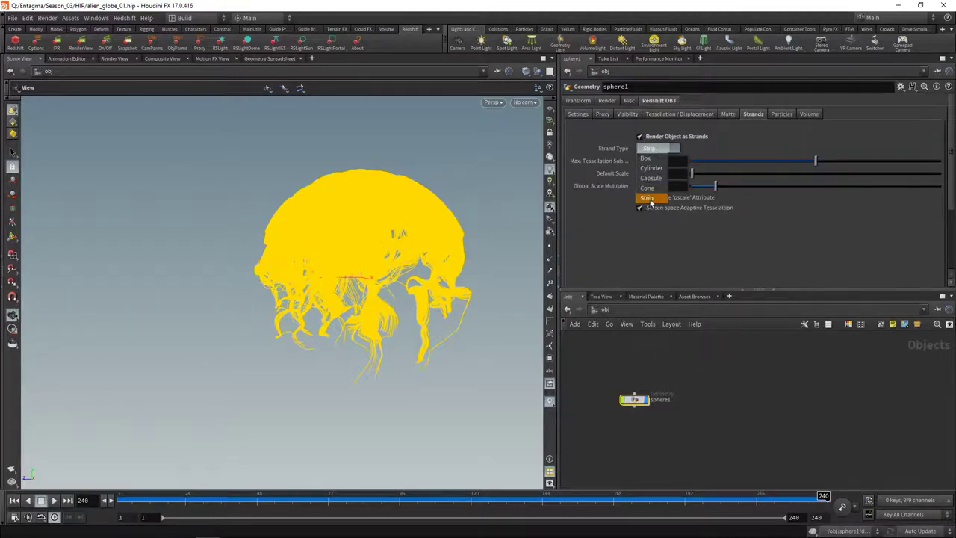
click(656, 149)
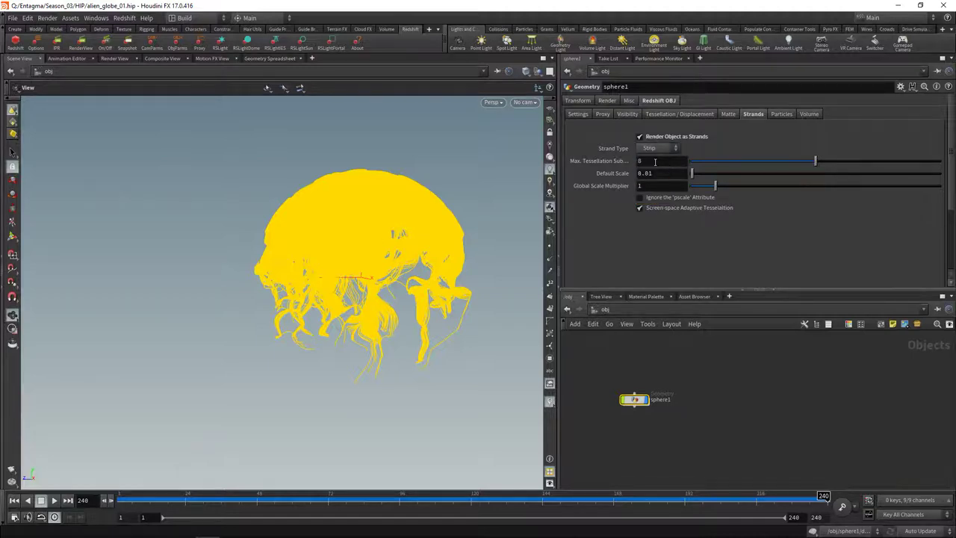
- Set sphere1's maximum strand tessellation to 0 and Default Scale to 0.002, ignoring the pscale attribute
click(656, 161)
text(0)
key(Return)
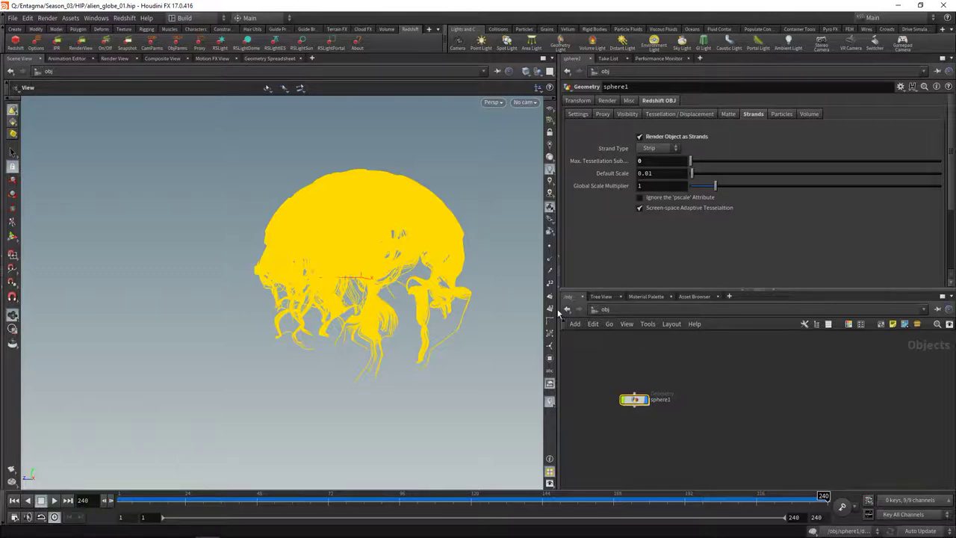
click(671, 173)
key(BackSpace)
click(640, 197)
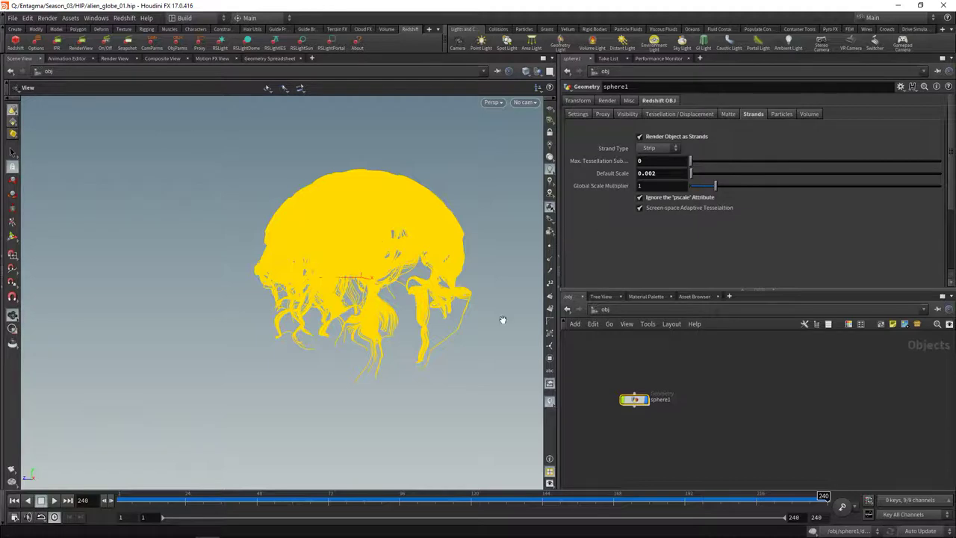
- Create an empty Geometry object beside sphere1 and enter its network
key(Tab)
text(ge)
key(Return)
click(717, 404)
key(Return)
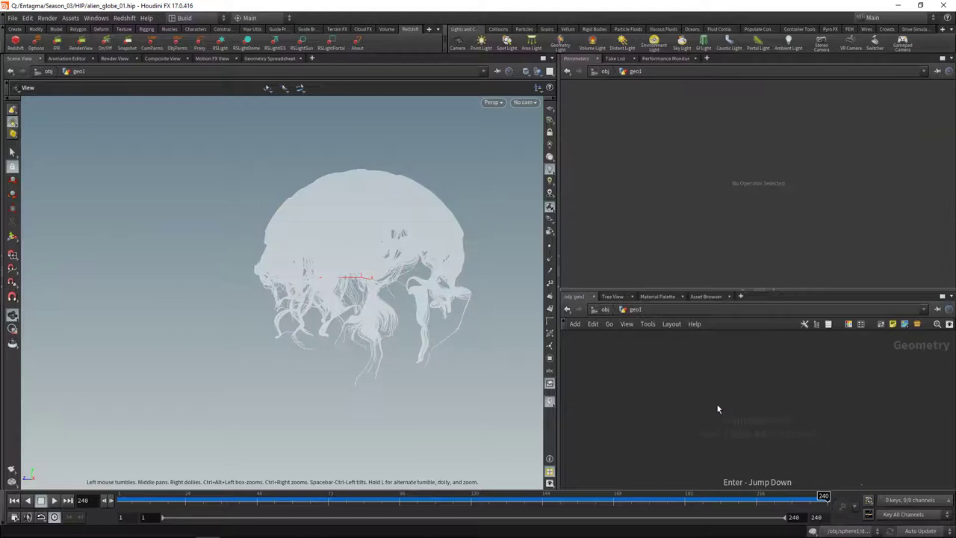
- Add an Object Merge node that imports /obj/sphere1/OUT_Parts
key(Tab)
text(objm)
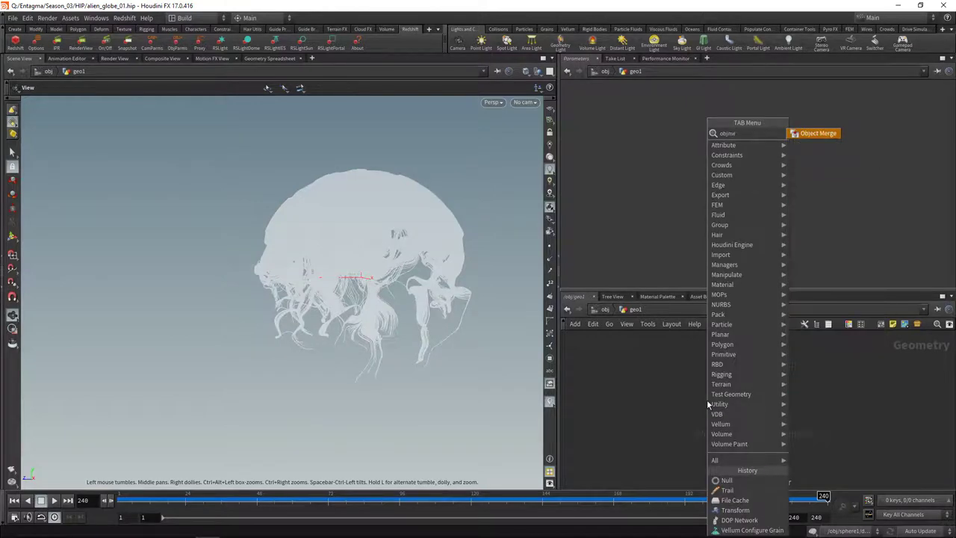
key(Return)
click(707, 400)
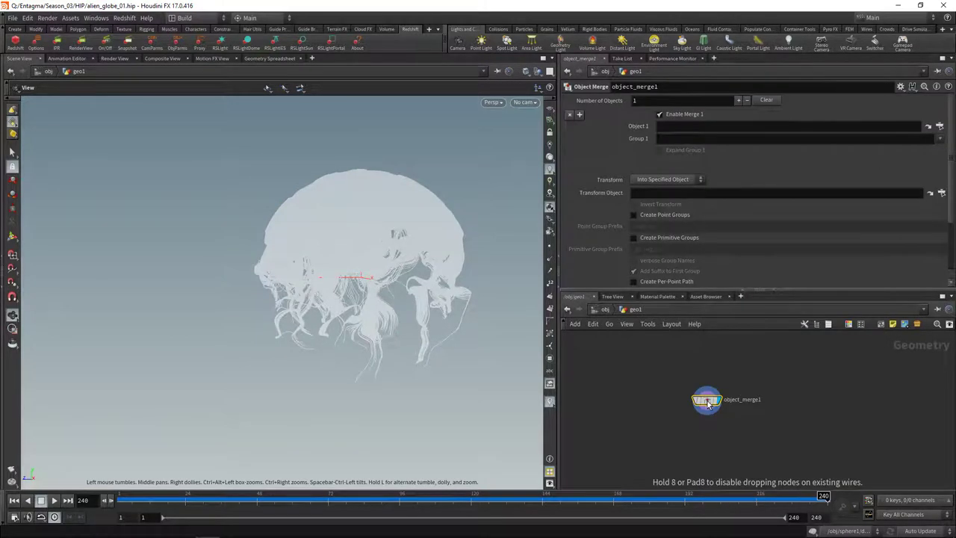
click(940, 127)
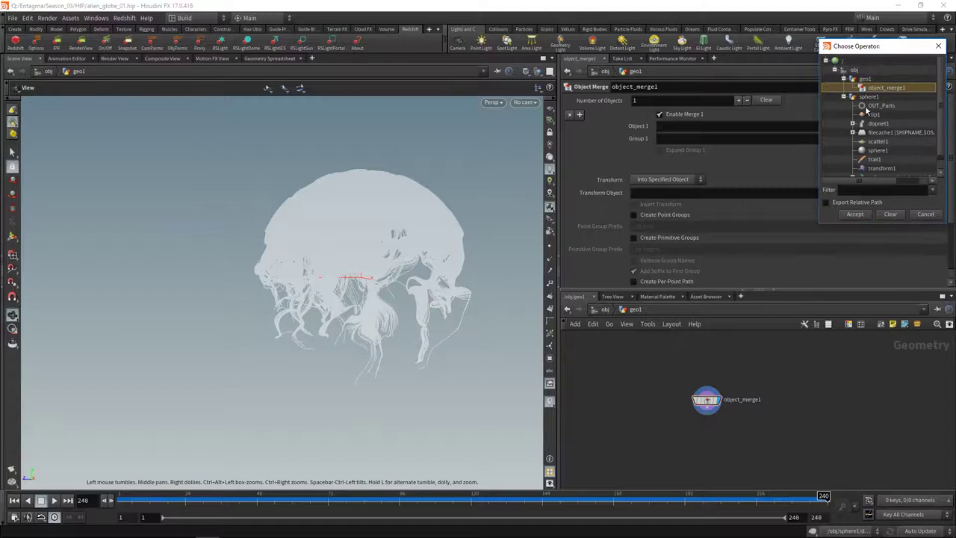
double_click(866, 109)
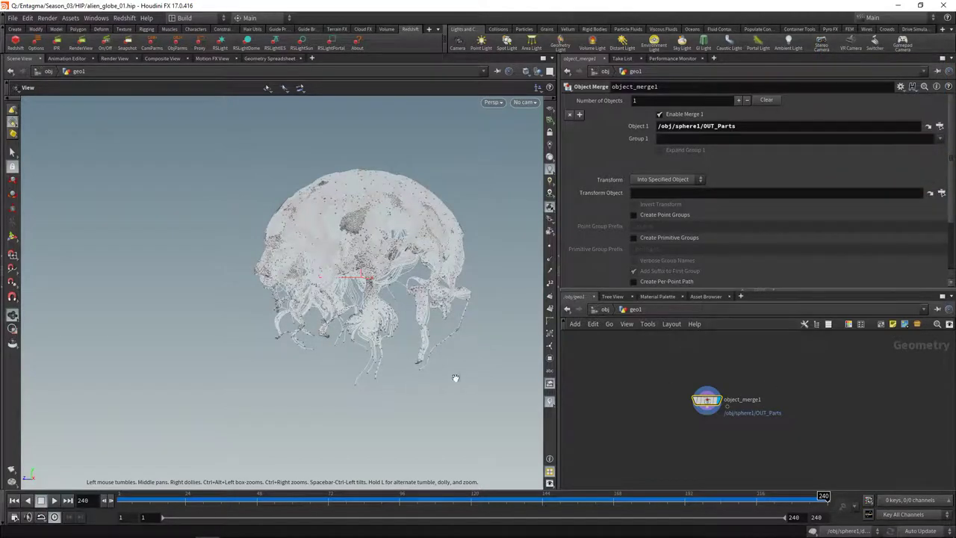
- Enable Render Object as Particles in geo1's Redshift settings and save the scene
key(u)
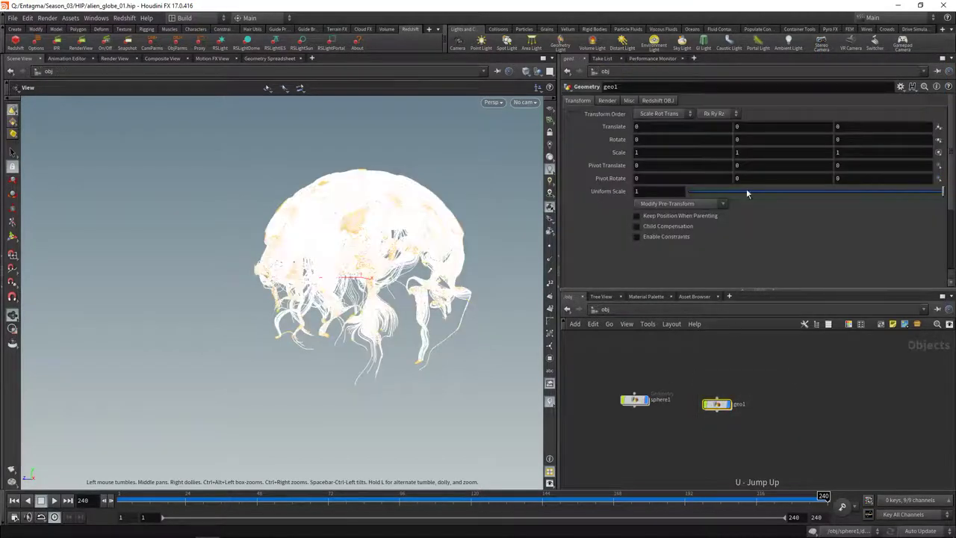
click(659, 101)
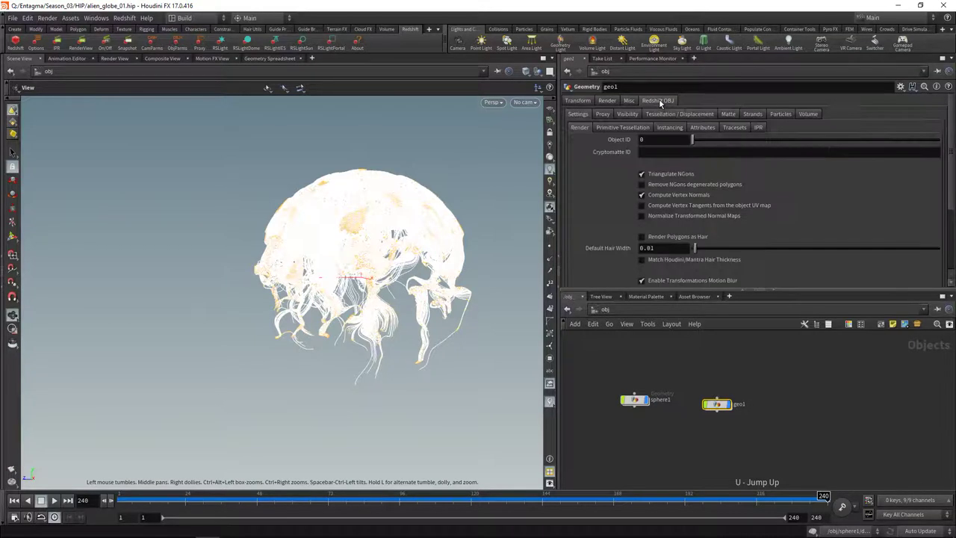
click(779, 114)
click(646, 135)
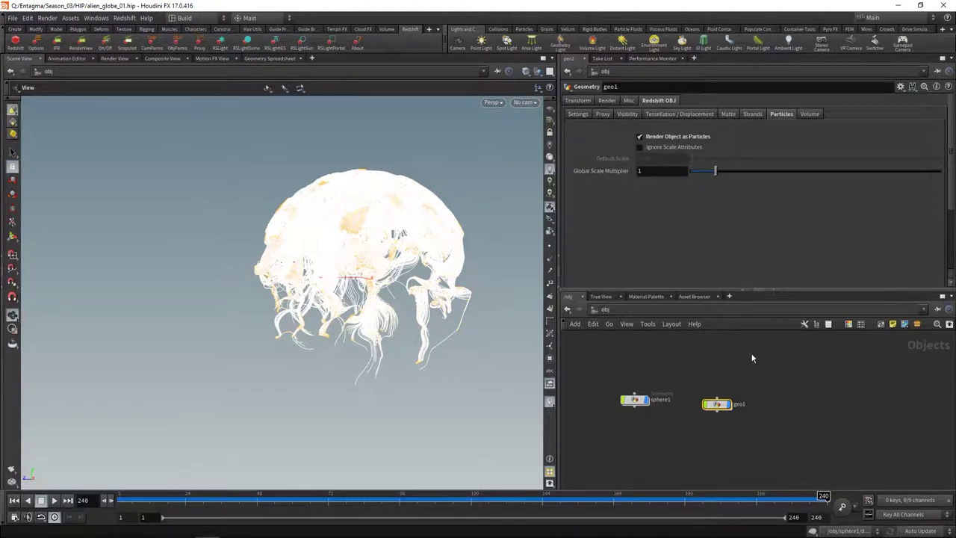
key(ctrl+s)
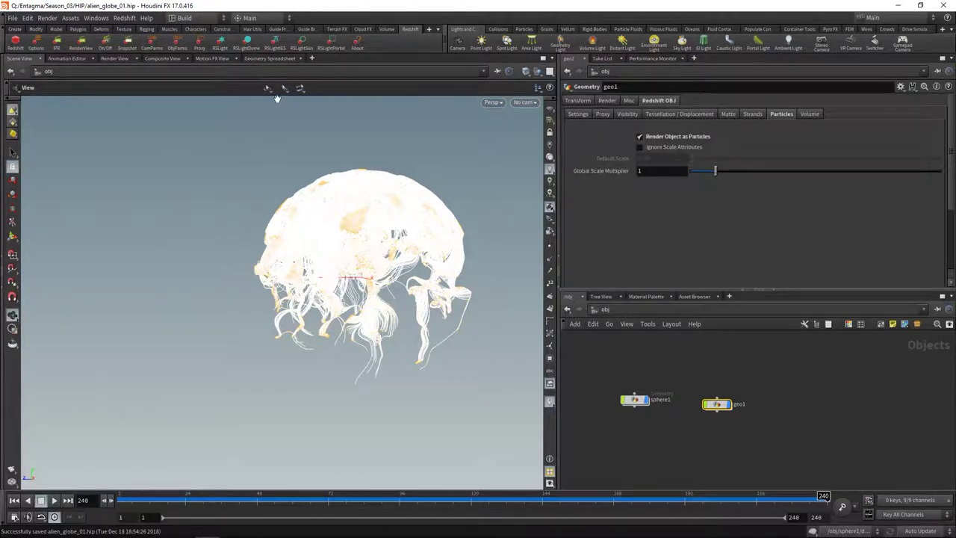
- Add a Redshift dome light and a new Sphere object at the object level
click(249, 41)
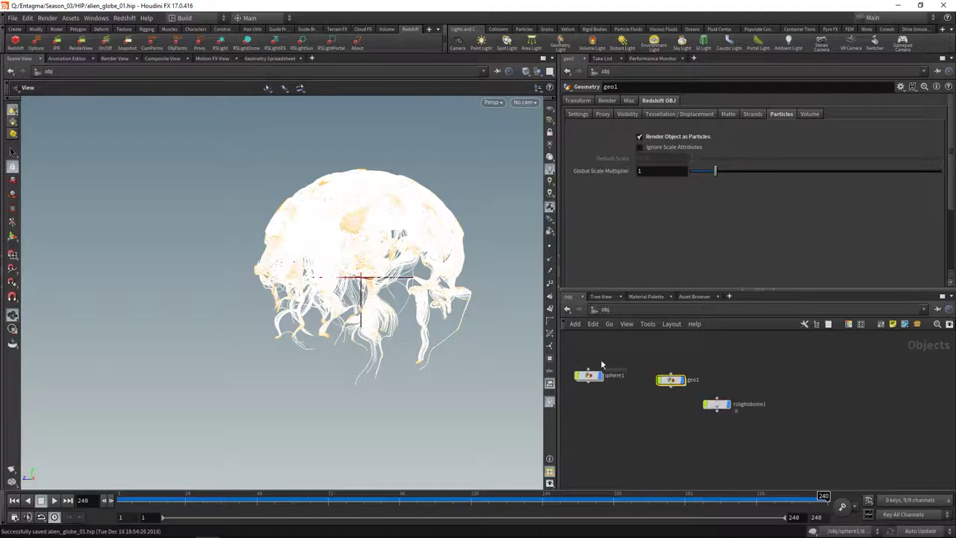
key(Tab)
text(sphere)
key(Return)
click(617, 389)
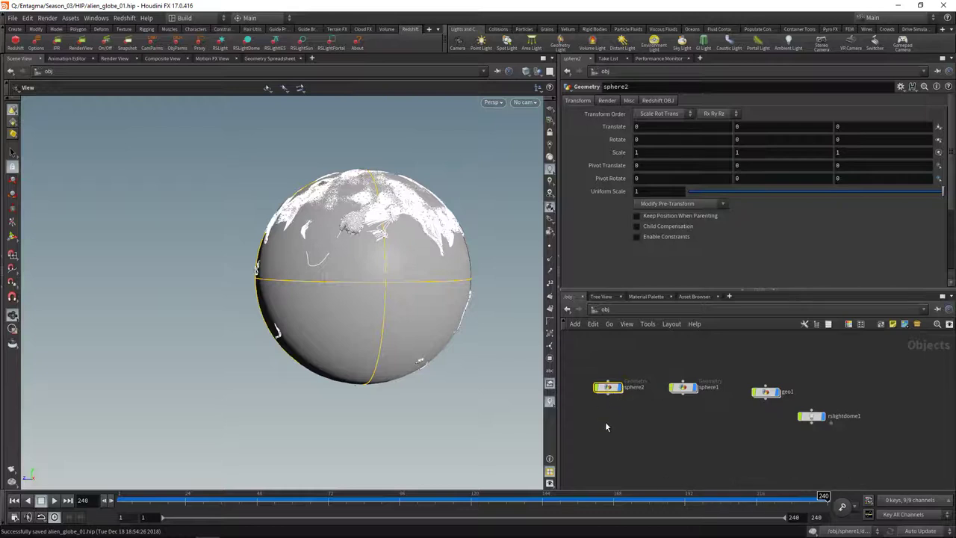
- Inside the new sphere2 object, make the sphere a Polygon Mesh with 48 rows and 80 columns
key(Return)
click(657, 100)
click(651, 131)
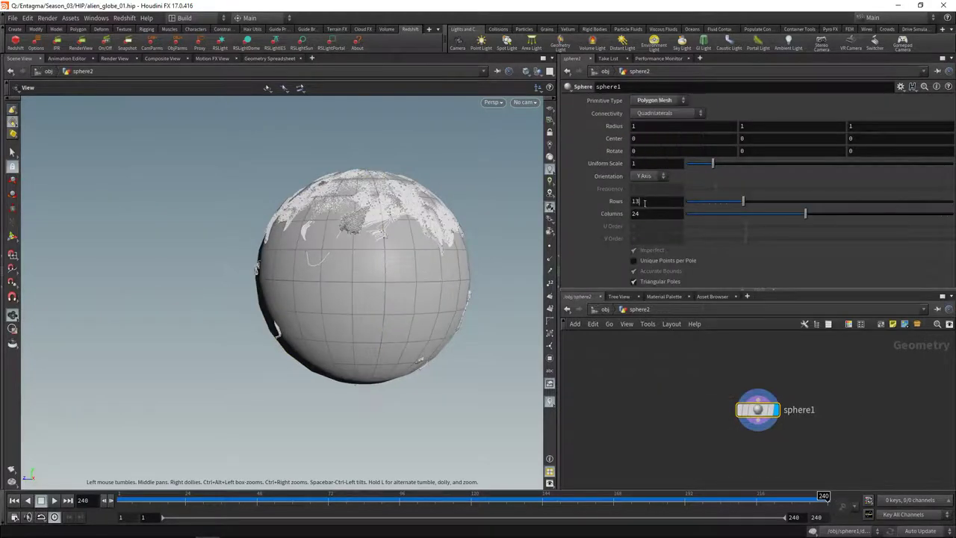
drag(633, 205, 628, 210)
text(48)
key(Tab)
text(80)
key(Return)
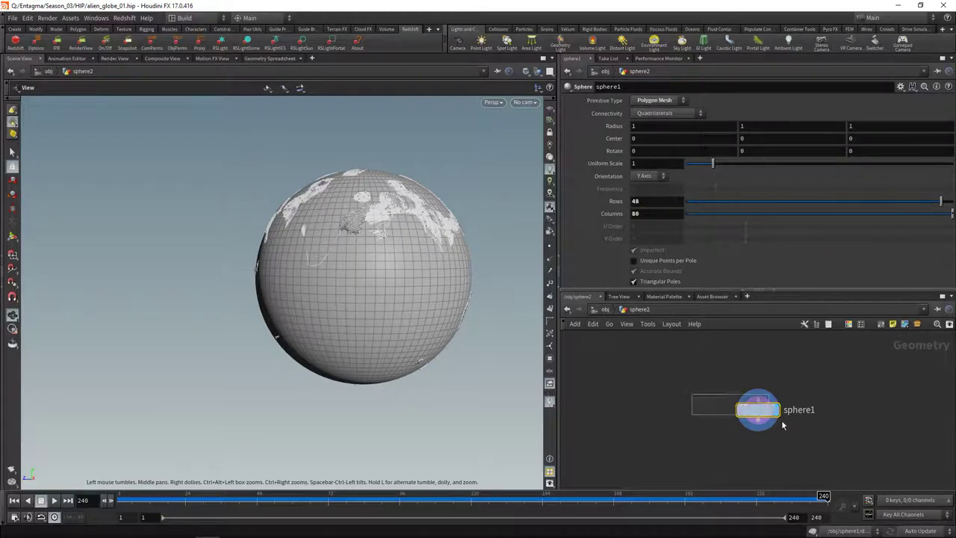
- Set the polygon sphere's uniform scale to 1.05 and return to the object level
double_click(658, 163)
text(1.1)
key(Return)
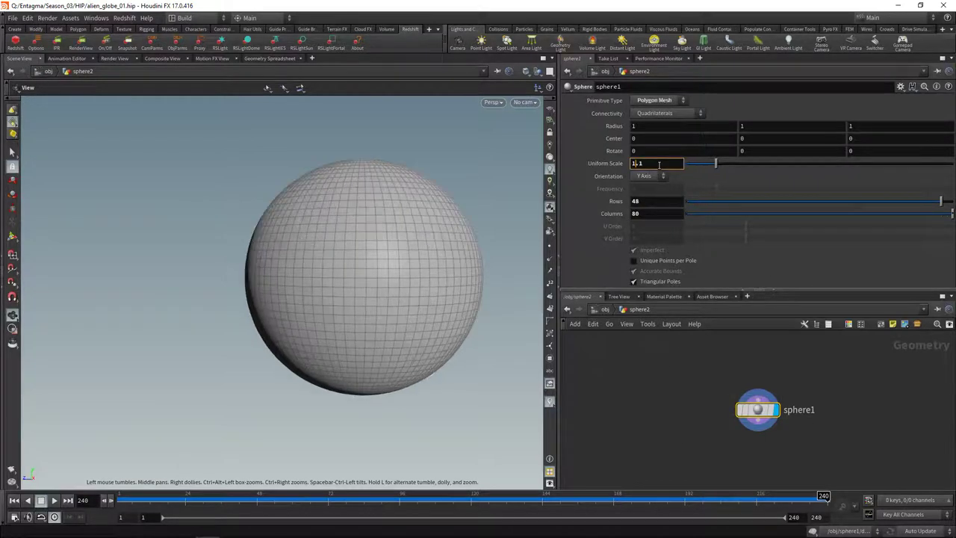
text(1.05)
key(Return)
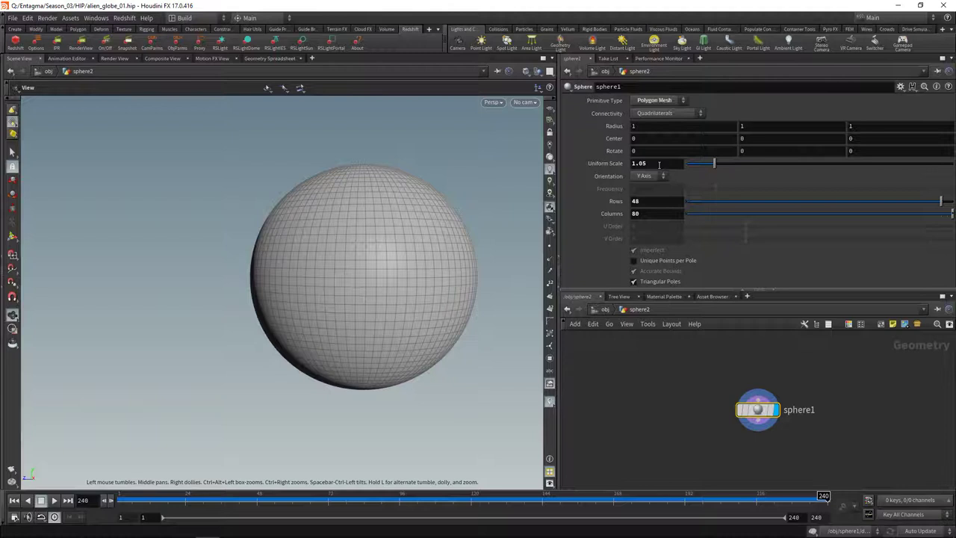
key(u)
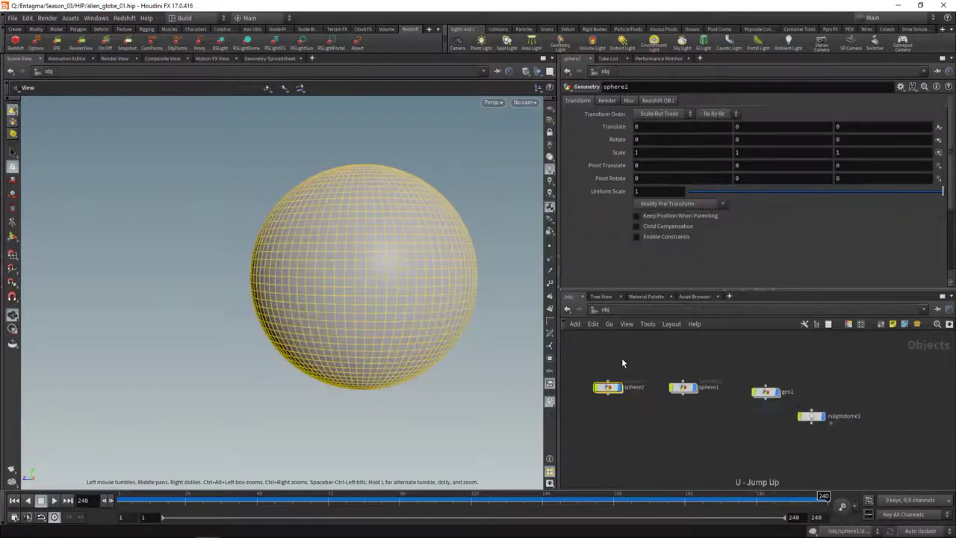
- Create a camera from the current view, lock it to the view and centre the sphere in the frame, keeping the nodes tidy
drag(817, 420, 845, 394)
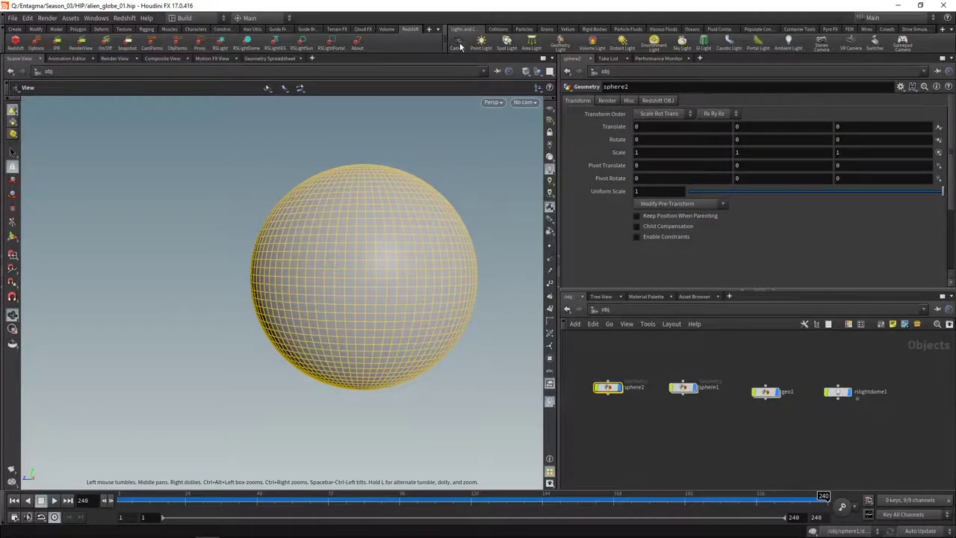
click(459, 44)
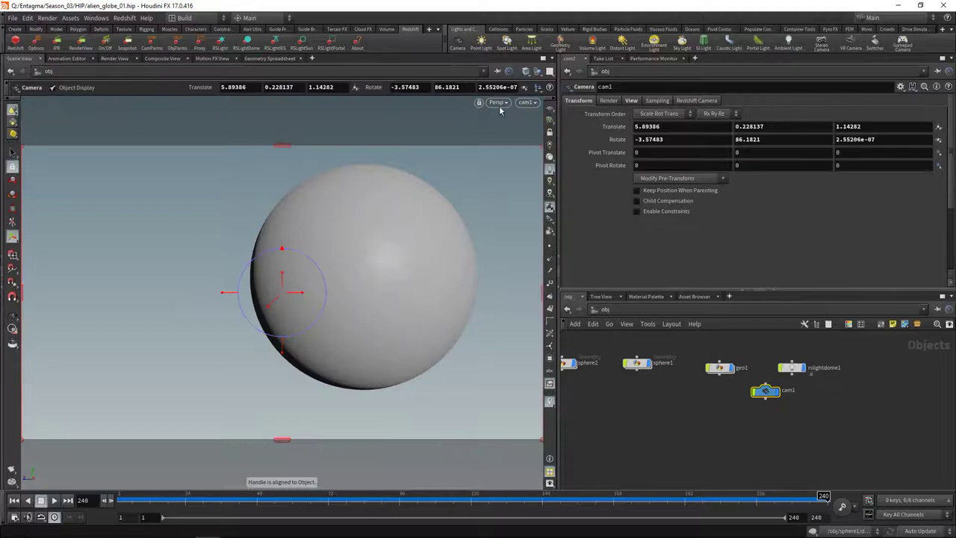
click(550, 133)
alt+middle_drag(375, 289, 296, 294)
alt+right_drag(296, 293, 279, 304)
drag(765, 391, 723, 407)
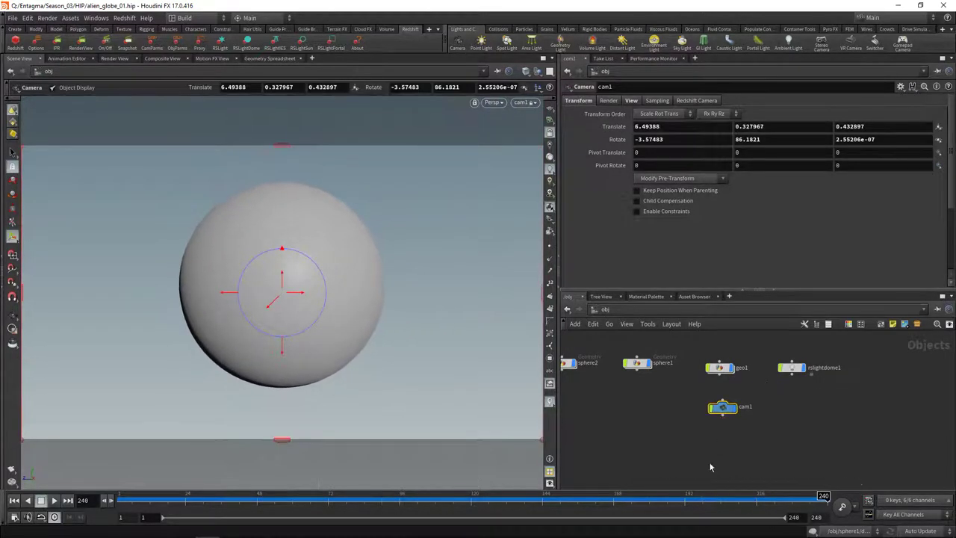
- Add a Grid object below cam1 and parent it to the camera
key(Tab)
text(gri)
key(Return)
click(701, 470)
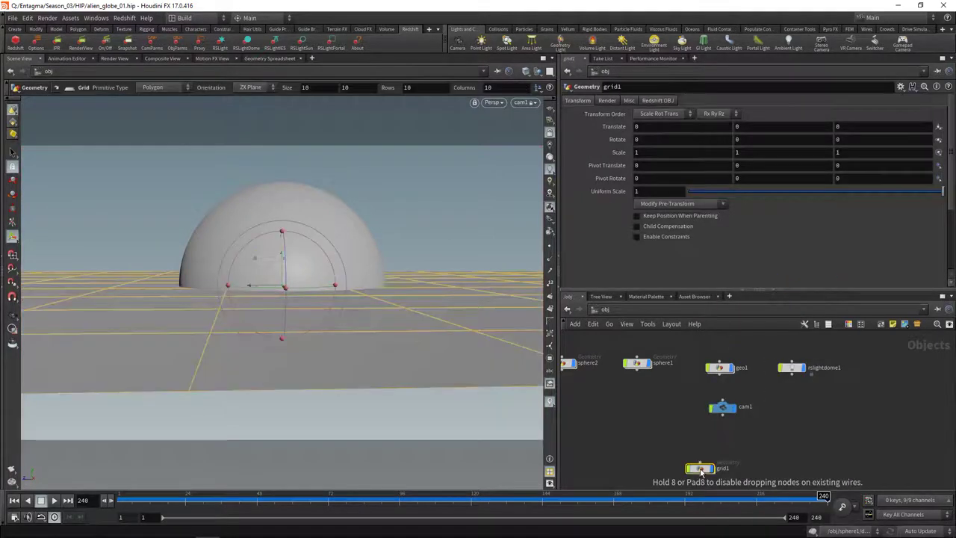
drag(701, 470, 723, 446)
click(723, 415)
click(723, 441)
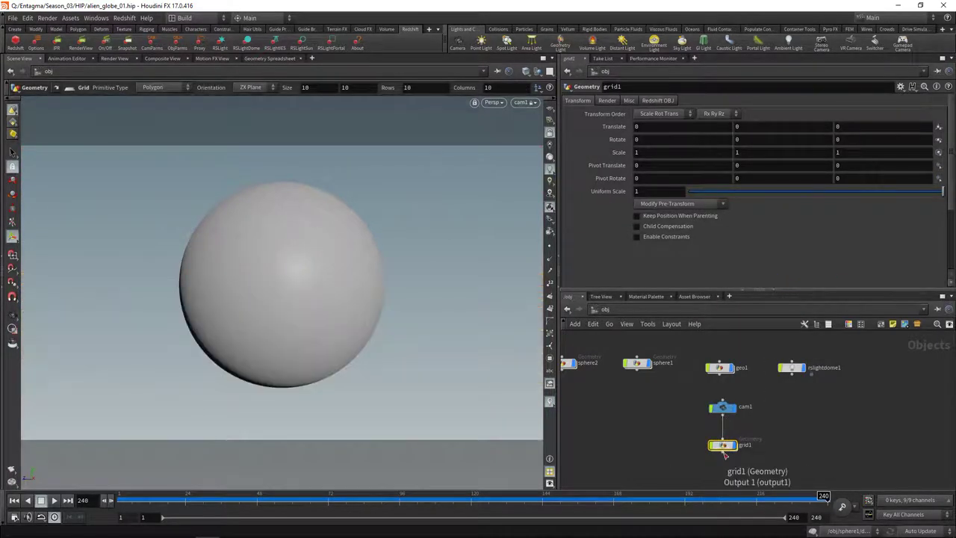
- Set grid1's Z translation to -10
click(852, 127)
text(-0.6)
double_click(852, 127)
text(-10)
key(Return)
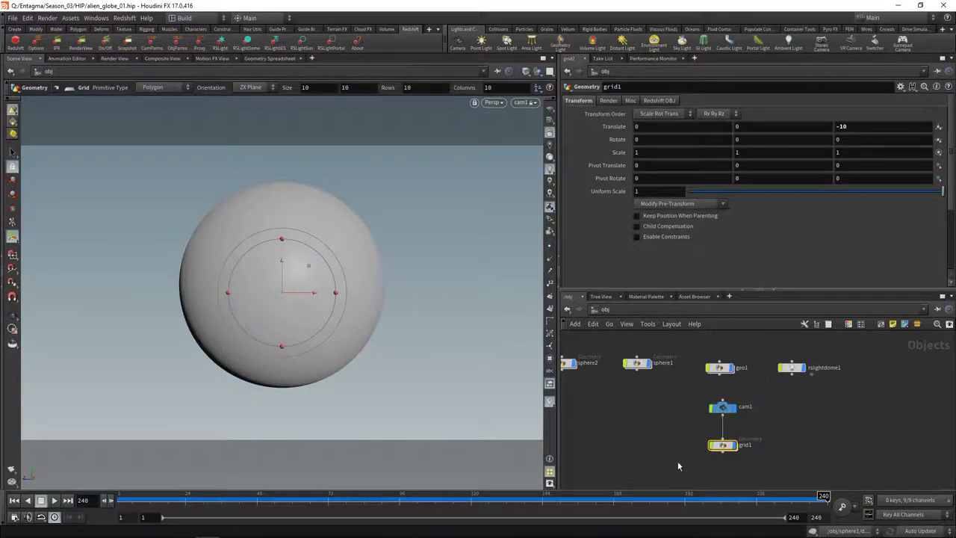
- Orient the grid to the XY Plane and set the grid1 object's Z translation to -20
key(Return)
click(647, 127)
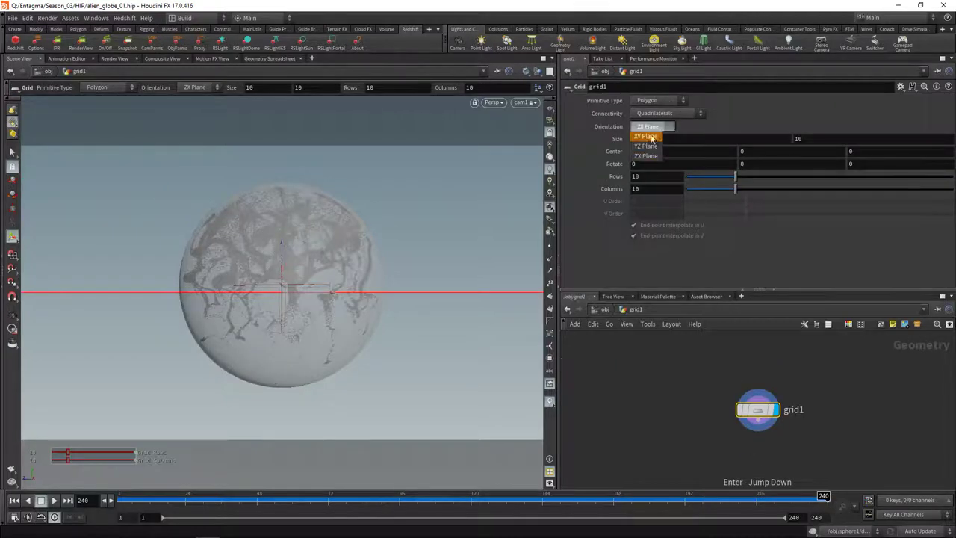
click(647, 137)
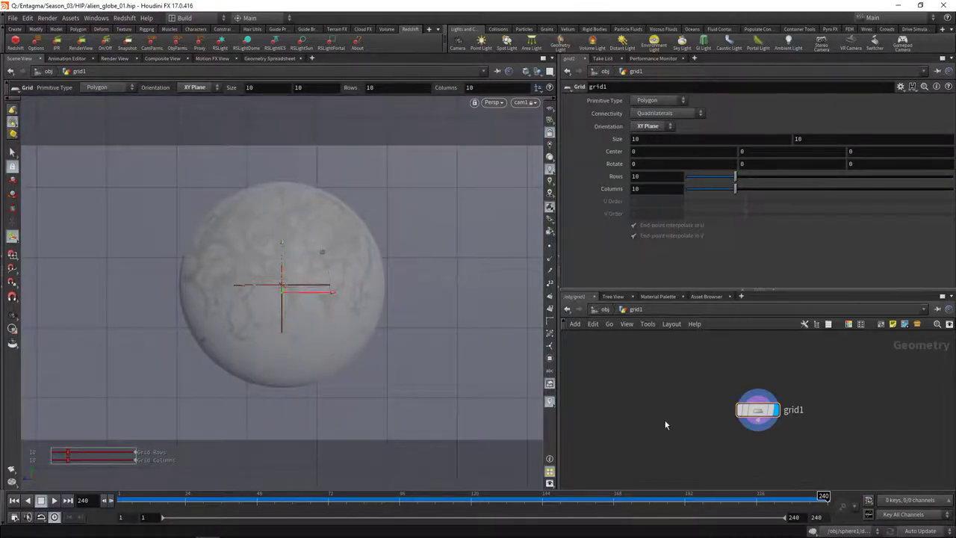
key(u)
click(844, 126)
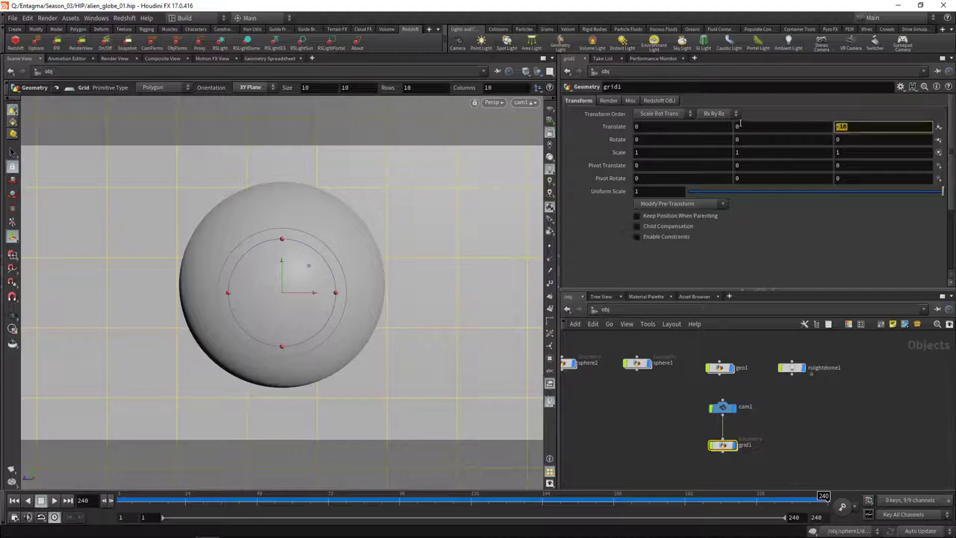
text(-20)
key(Return)
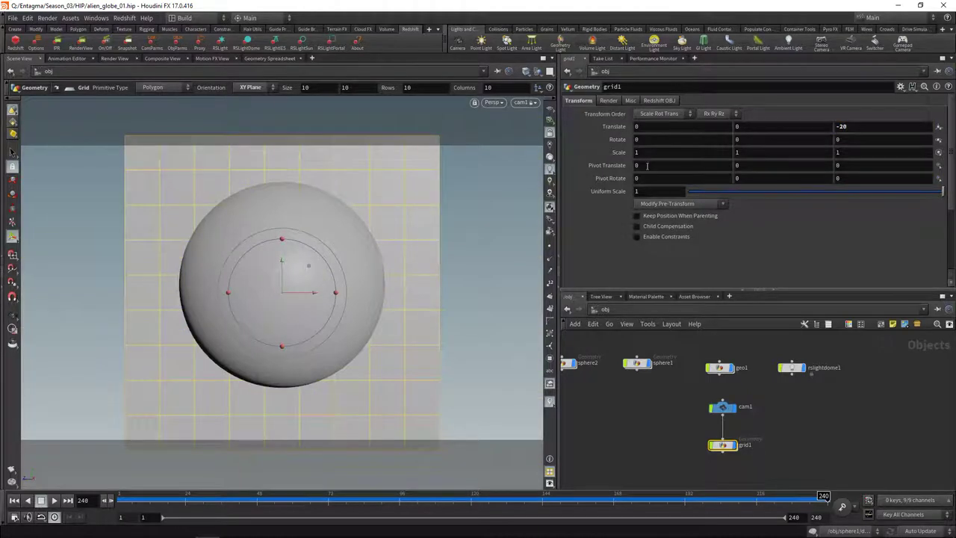
- Scale grid1 to 1.7 in X and 1.2 uniformly so it fills the camera's background
click(650, 153)
text(.7)
key(Return)
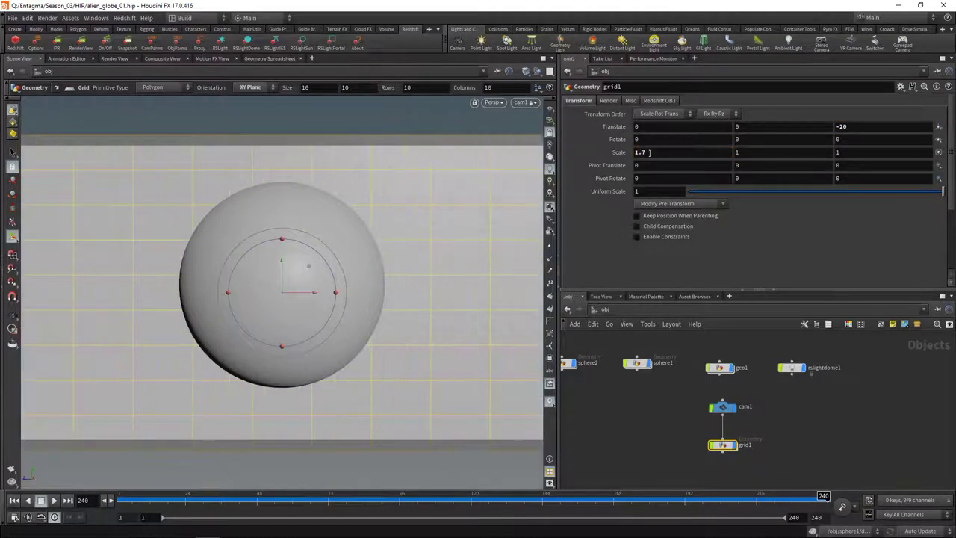
click(650, 191)
text(.1)
key(Return)
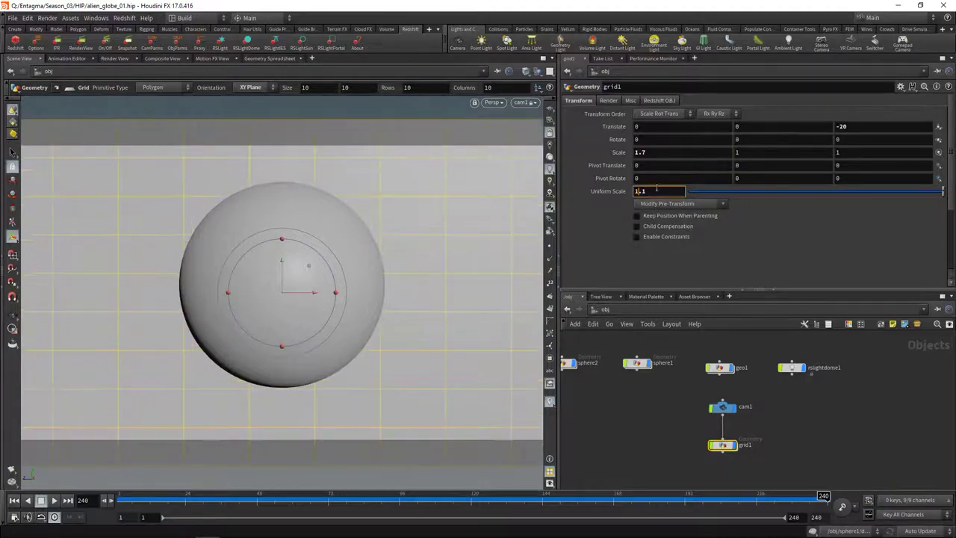
key(Up)
click(647, 425)
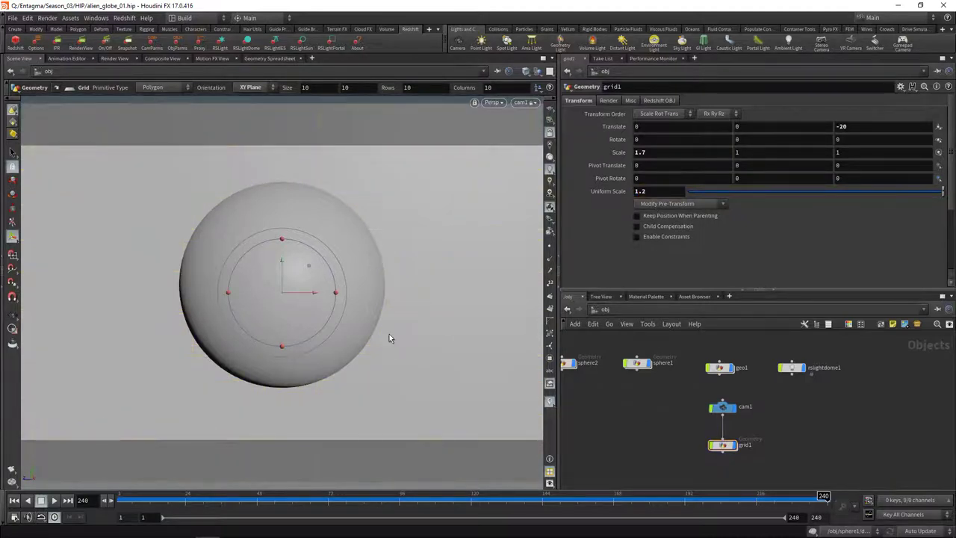
- Save the scene and close the Tree View, Material Palette and Asset Browser panes beside the network editor
key(ctrl+s)
click(619, 297)
click(631, 296)
click(630, 296)
- Open two more network editors beside the existing one and set the last one to the out network
click(594, 297)
click(613, 305)
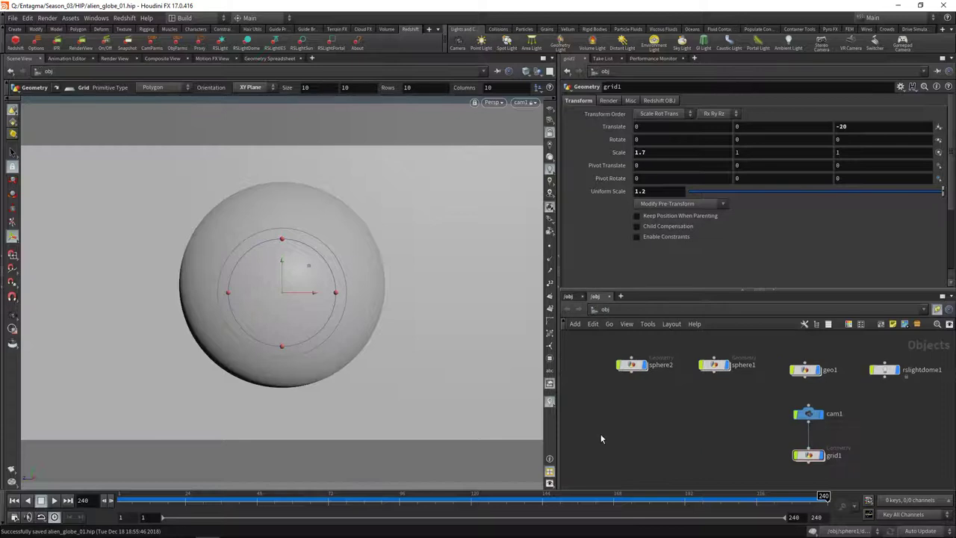
key(ctrl+t)
click(606, 310)
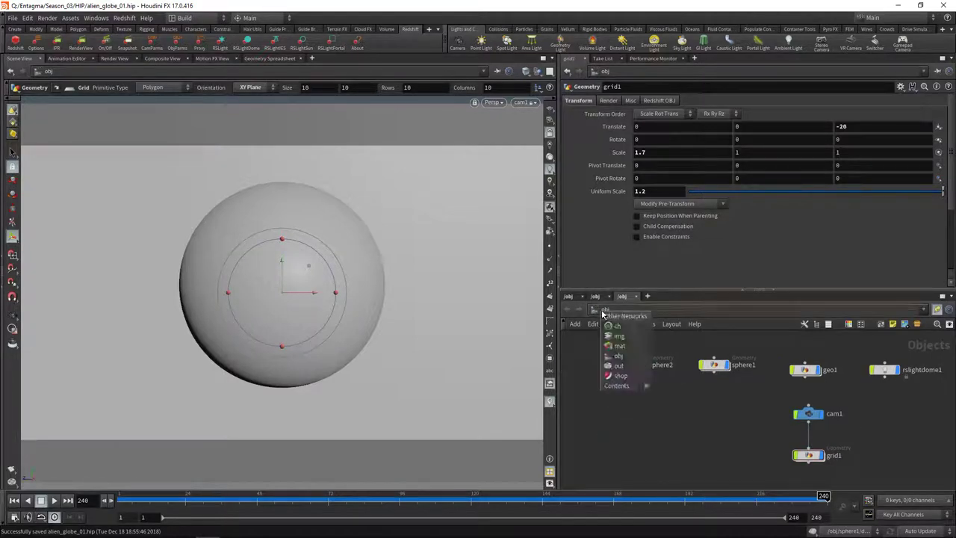
click(631, 368)
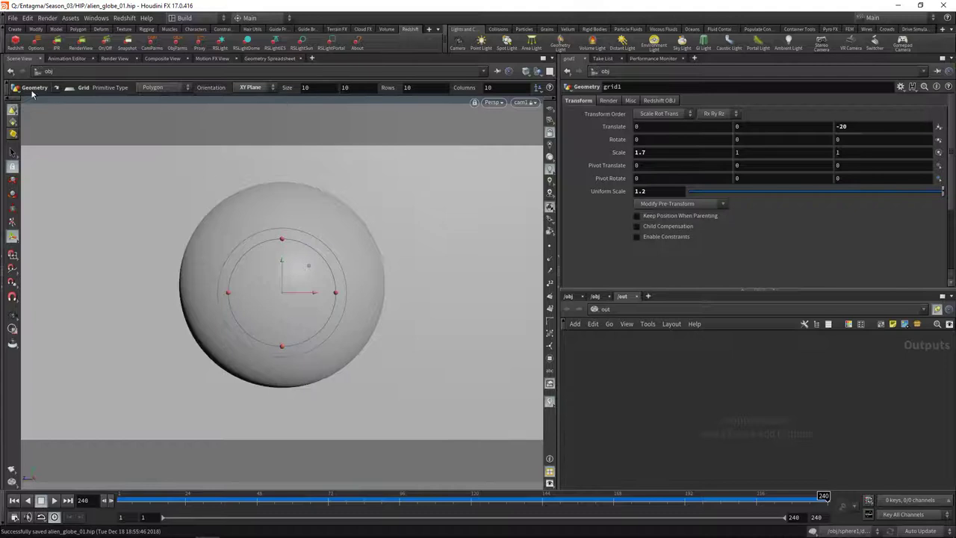
- Add the Redshift render nodes and set Redshift_ROP1's max trace depth to 8 for reflection, 8 for refraction and 16 combined
click(15, 43)
drag(716, 370, 715, 371)
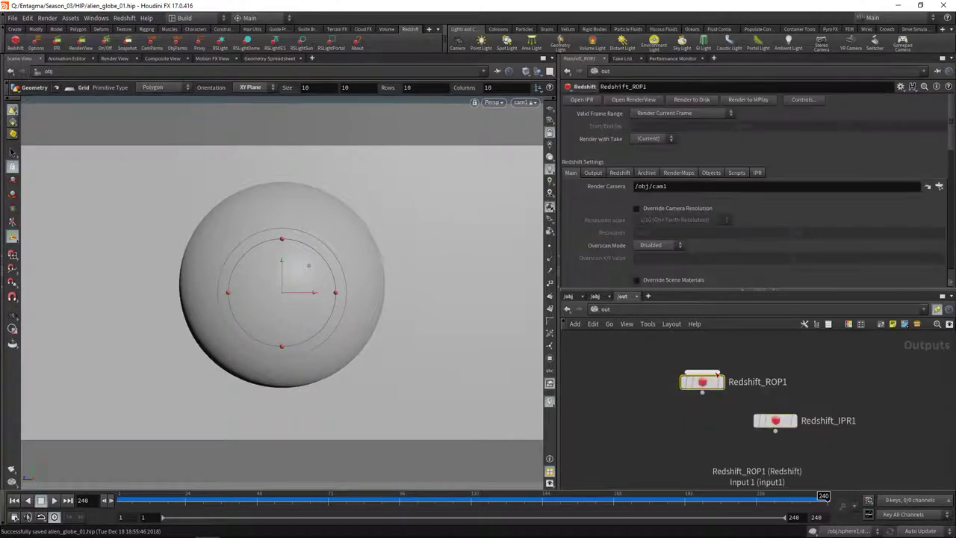
click(625, 174)
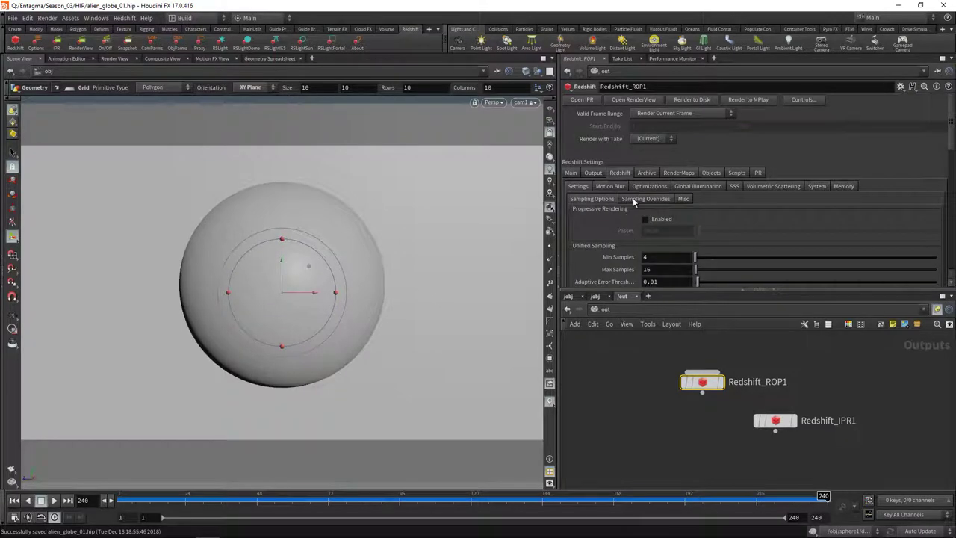
click(650, 186)
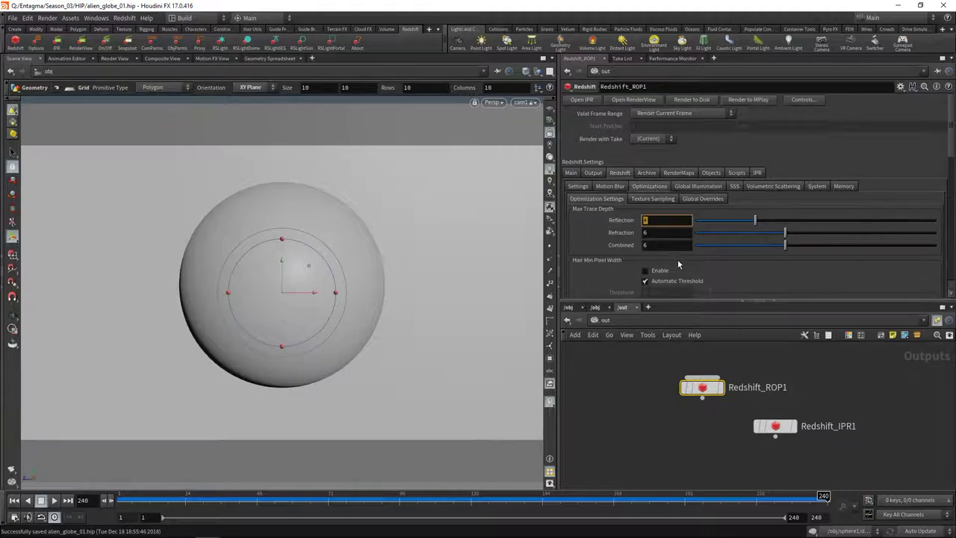
text(8)
key(Tab)
text(8)
key(Tab)
text(16)
key(Tab)
- Set both the primary and secondary GI engines to Brute Force with 5 GI bounces
click(699, 187)
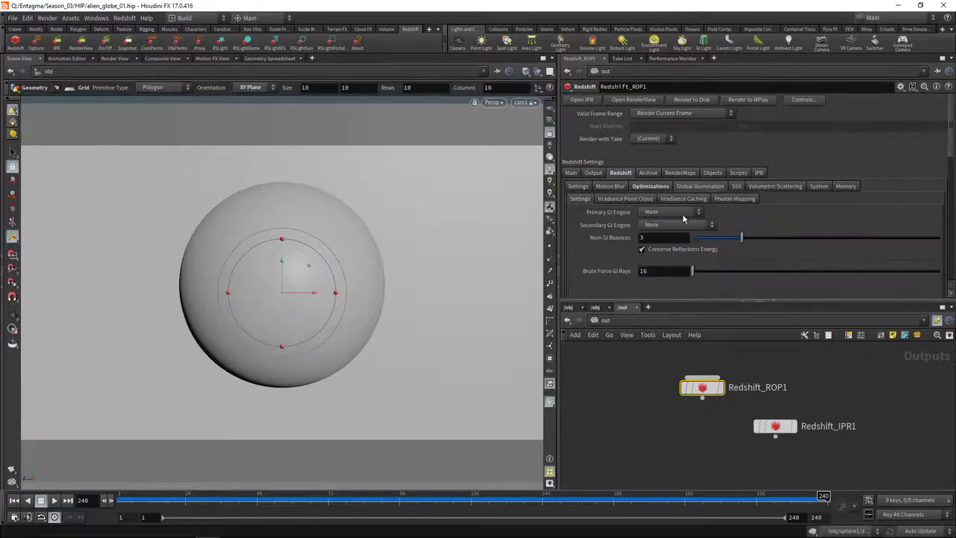
click(684, 213)
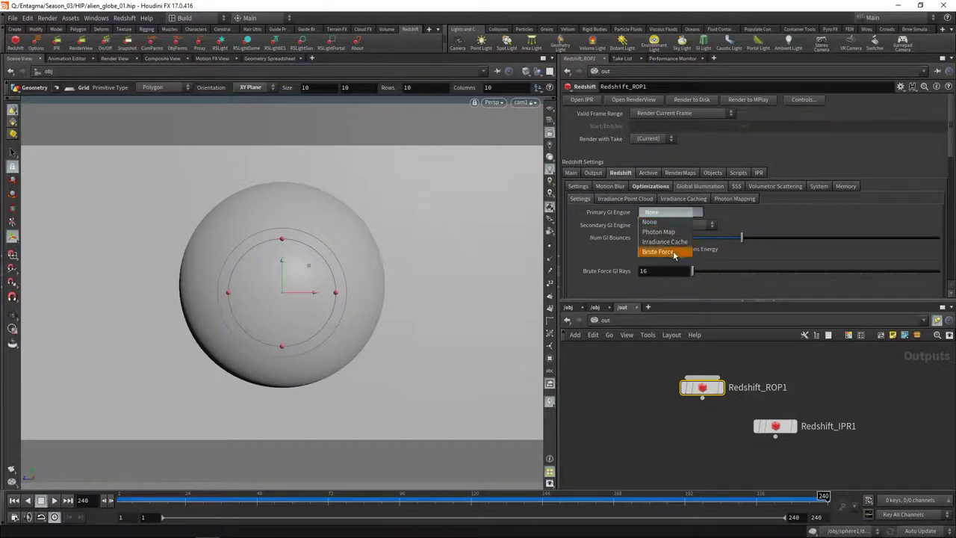
click(674, 253)
click(676, 225)
click(661, 264)
click(659, 239)
text(4)
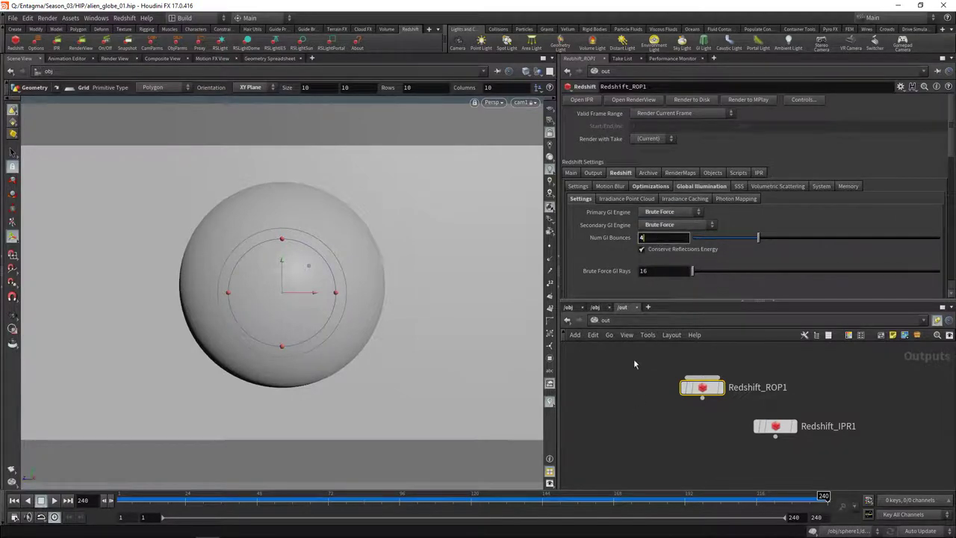
scroll(658, 237, up, 1)
click(607, 390)
- Switch the second network editor to the mat network, add an RS Material Builder and enter it
click(595, 307)
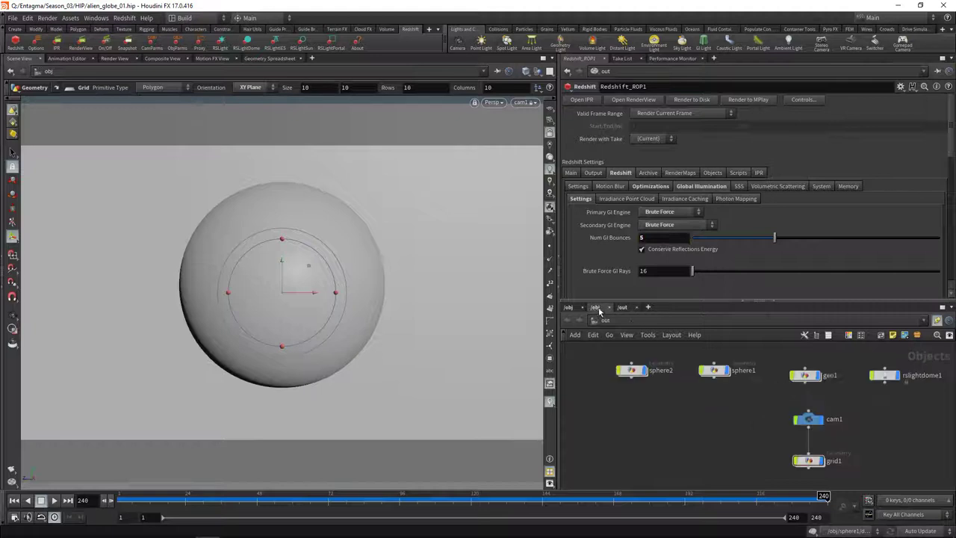
click(605, 320)
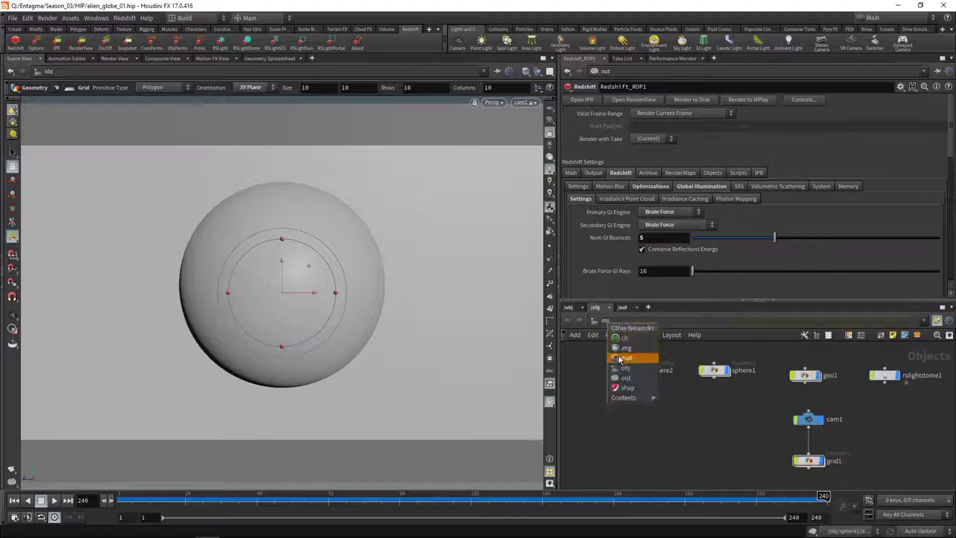
click(624, 359)
key(Tab)
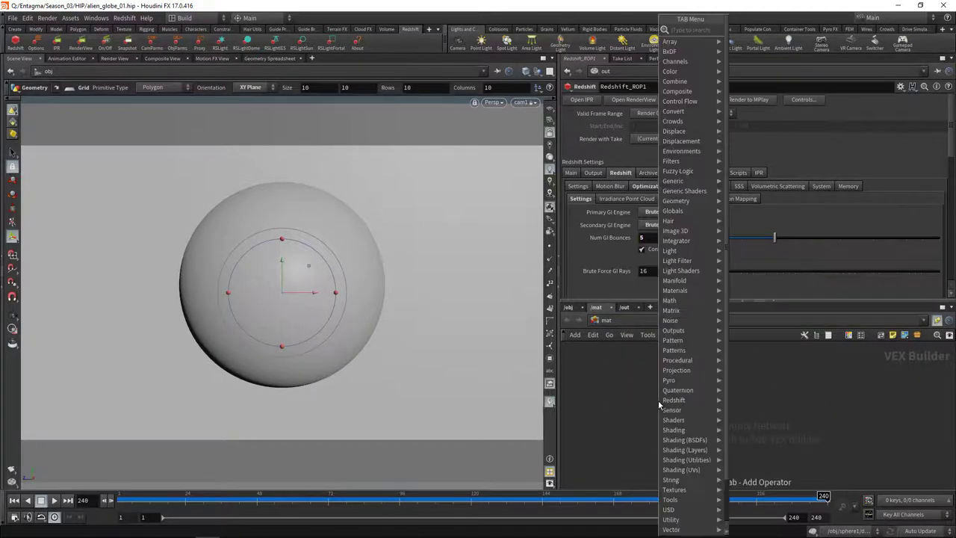
text(rs)
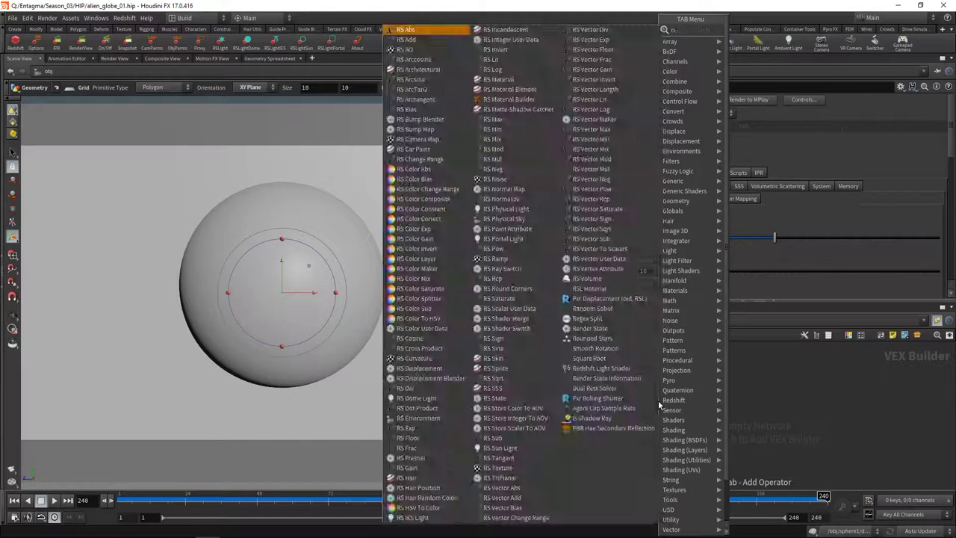
key(Return)
double_click(659, 400)
- Add an RS Material node and connect its outColor to the Surface input of redshift_material1
click(598, 403)
key(Tab)
text(mate)
key(Down)
key(Return)
click(590, 403)
drag(591, 403, 620, 394)
click(650, 399)
click(725, 400)
- Set the RS Material's reflection weight to 0 and its diffuse color to a value of 0.02
double_click(654, 244)
text(0)
key(Return)
click(651, 136)
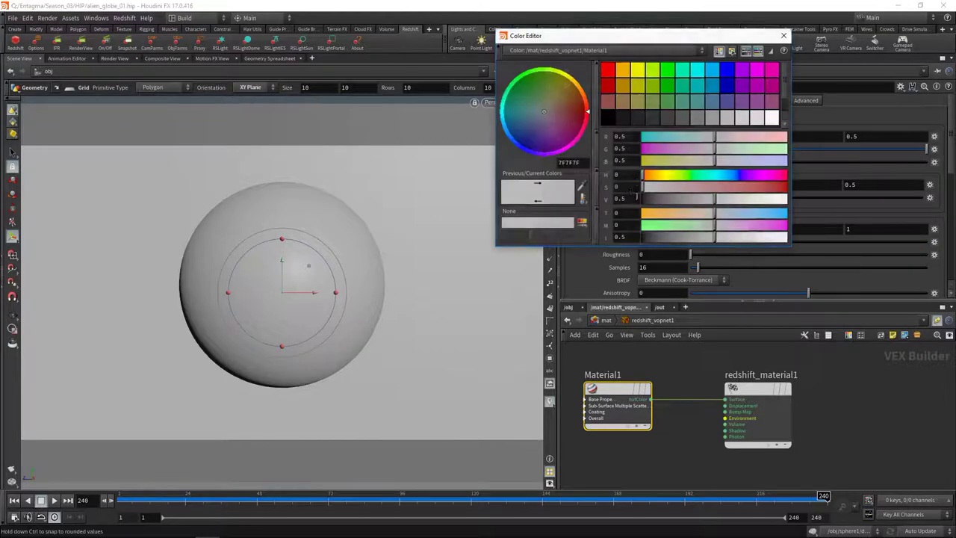
click(634, 199)
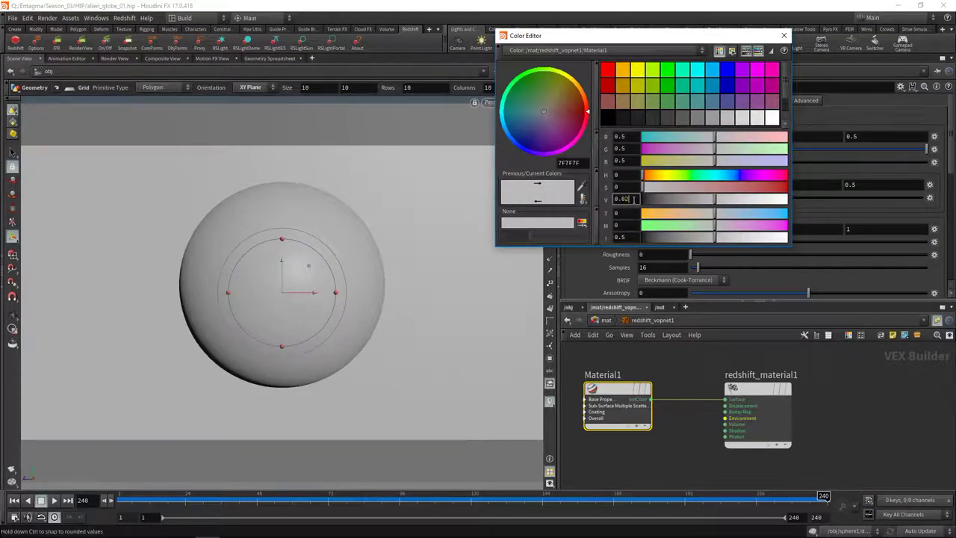
text(0.02)
key(Return)
click(783, 35)
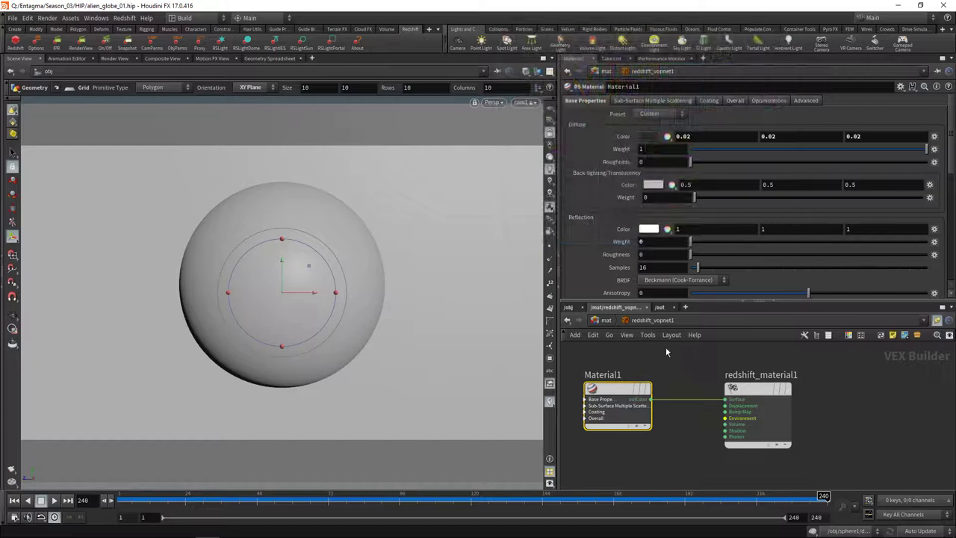
- Return to the mat network, rename the RS Material Builder BG and add a duplicate of it named Glass
key(u)
double_click(651, 392)
text(BG)
key(Return)
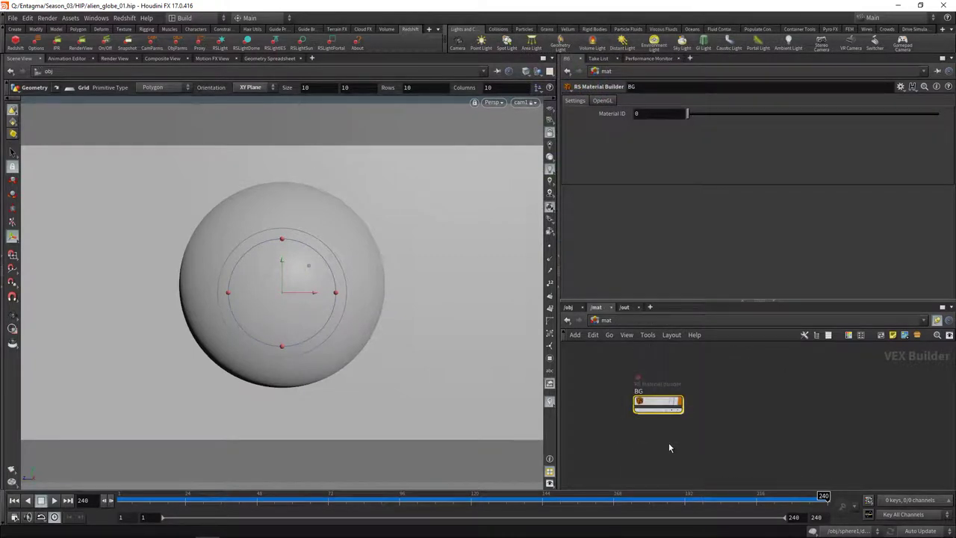
key(ctrl+c)
key(ctrl+v)
double_click(735, 391)
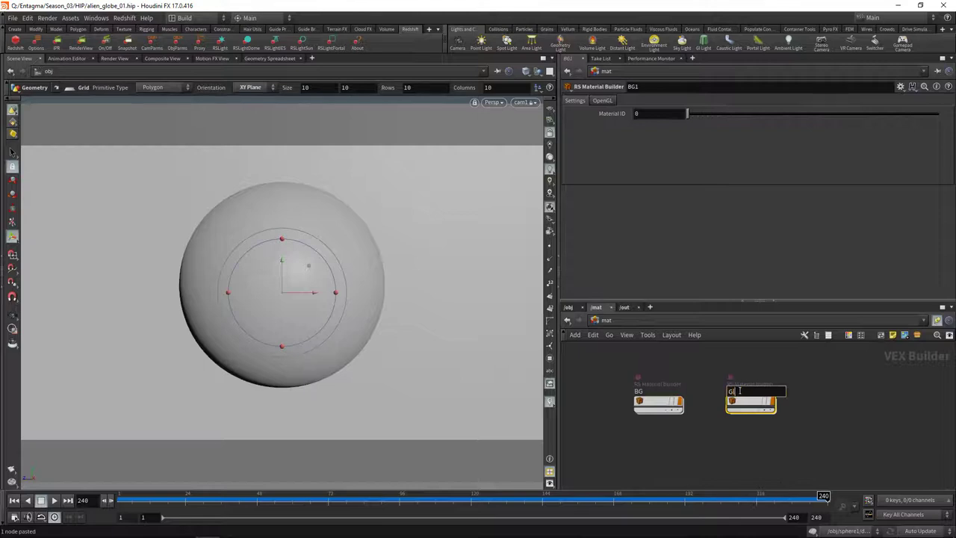
text(ss)
key(Return)
- Apply the Glass preset to the RS Material inside the Glass builder
key(i)
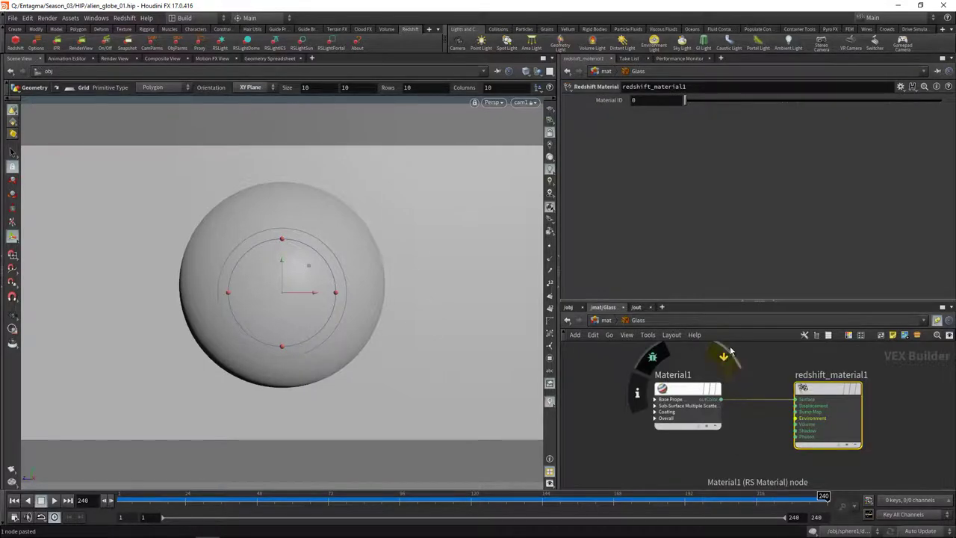
click(699, 394)
click(663, 114)
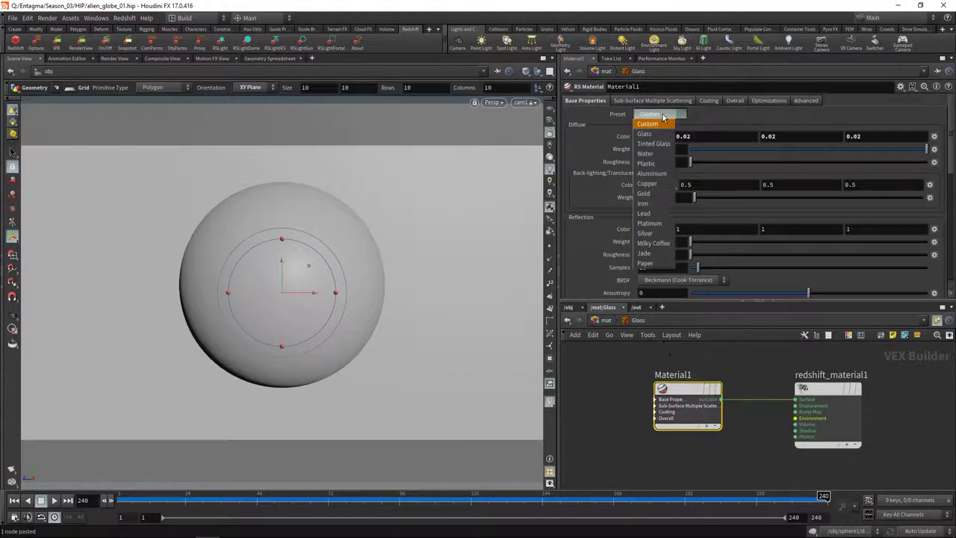
click(664, 135)
- Duplicate the Glass builder as Foggy_glass and bring up the sub-surface settings of its RS Material
key(u)
key(ctrl+c)
key(ctrl+v)
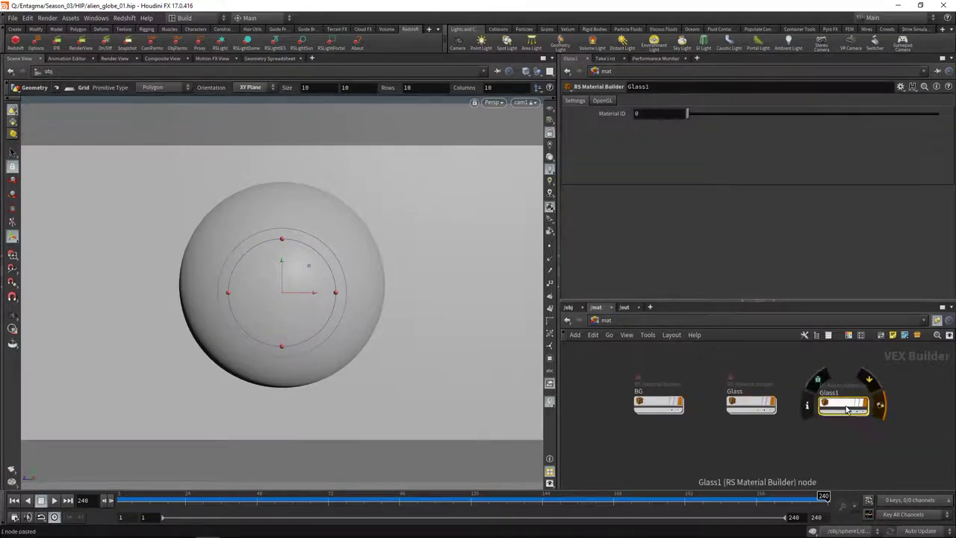
text(Foggy_glass)
key(Return)
key(Return)
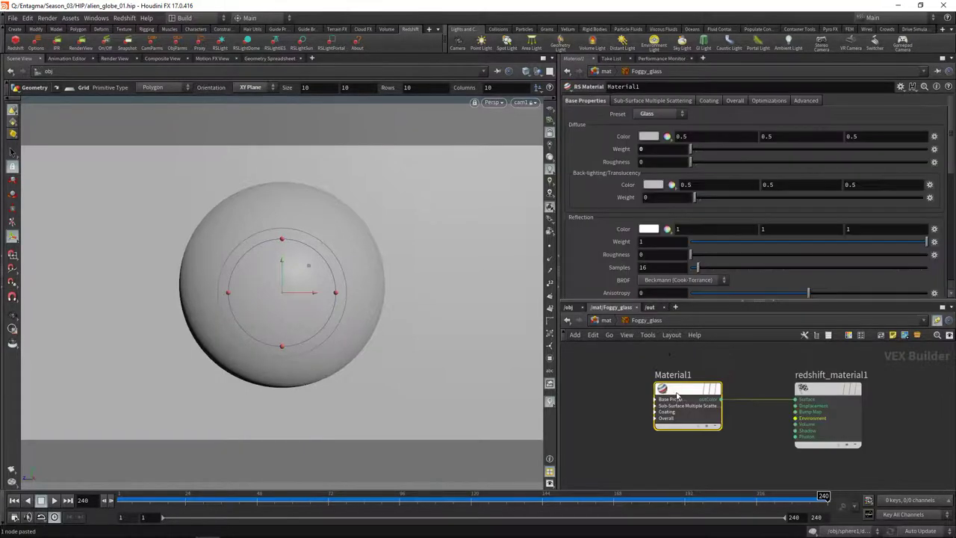
scroll(686, 132, down, 10)
scroll(592, 197, down, 3)
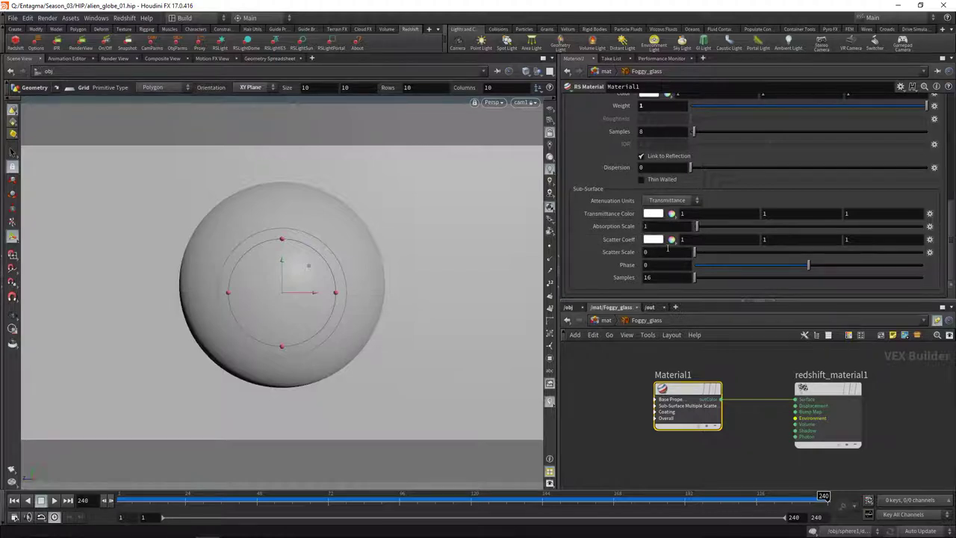
- Return to the obj network and rename the sphere2 object foggy_glass
click(627, 396)
click(570, 308)
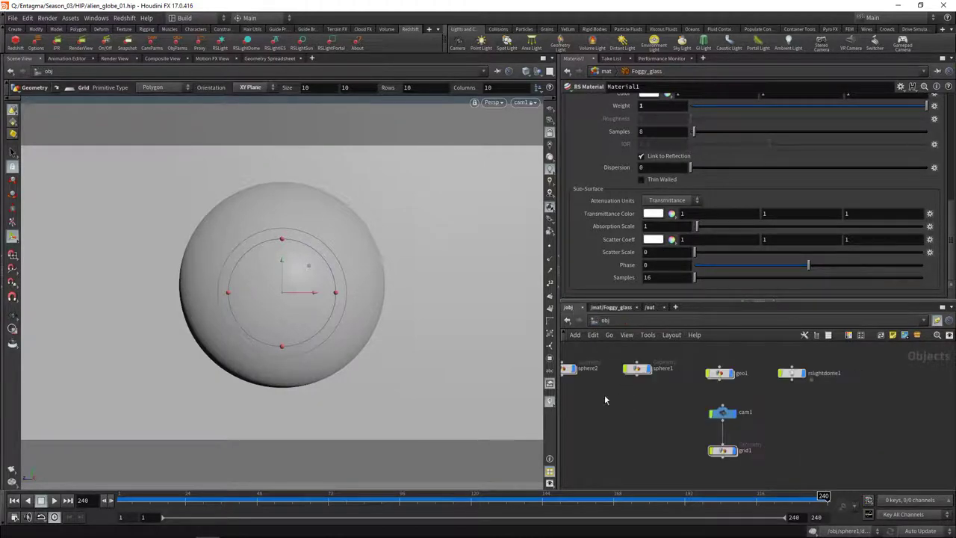
middle_drag(630, 420, 742, 443)
click(671, 391)
click(702, 392)
key(ctrl+a)
text(foggy_glass)
key(Return)
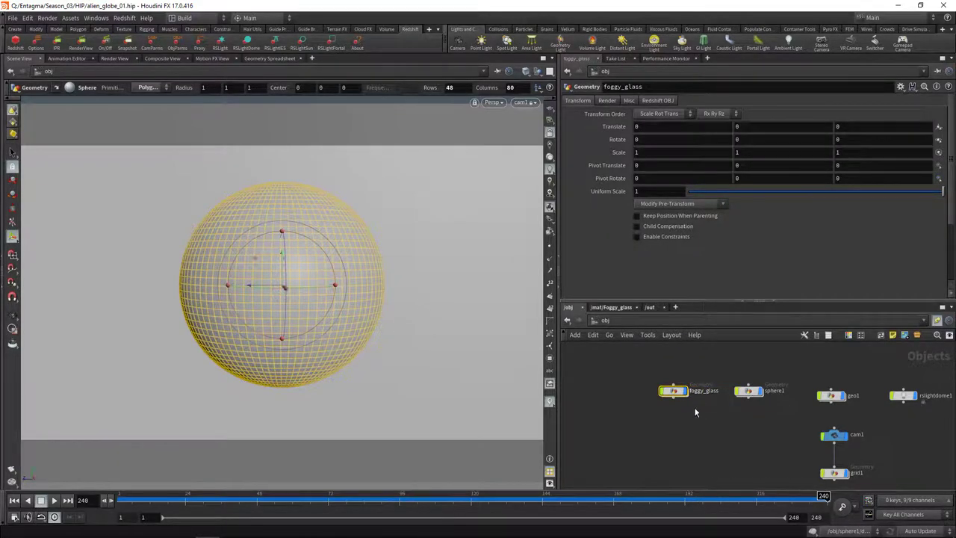
- Duplicate the foggy_glass object and name the copy glass
key(ctrl+c)
key(ctrl+v)
double_click(643, 384)
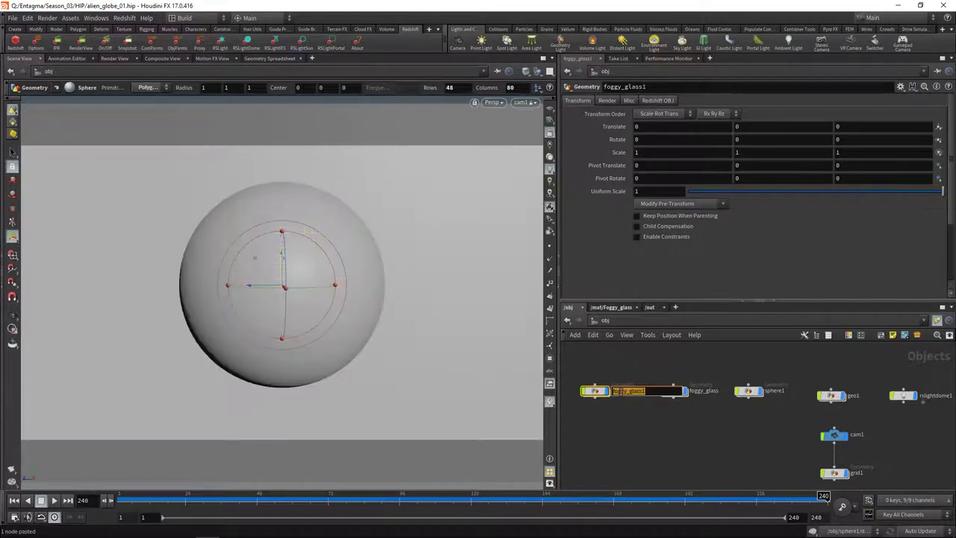
text(glass)
key(Return)
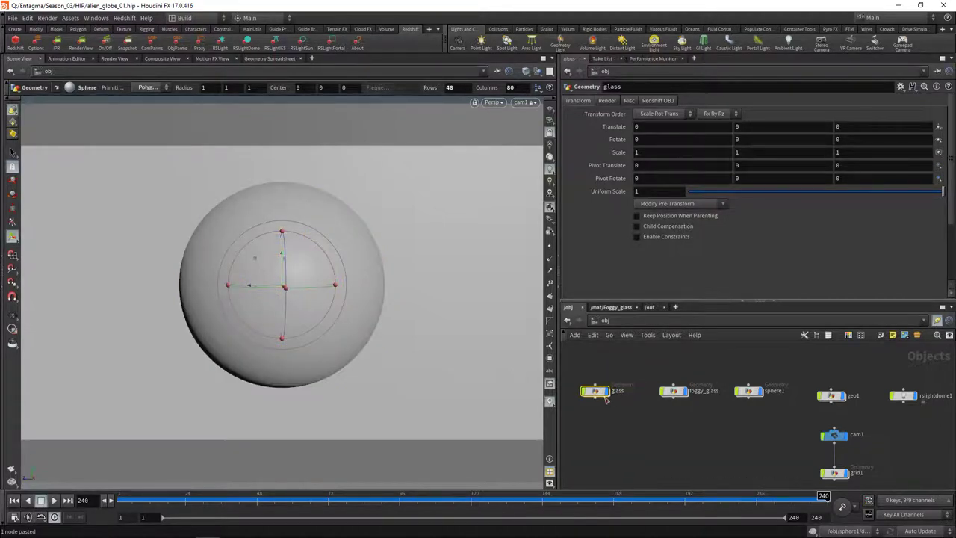
- Set the uniform scale of the sphere inside the glass object to 1.075
double_click(596, 392)
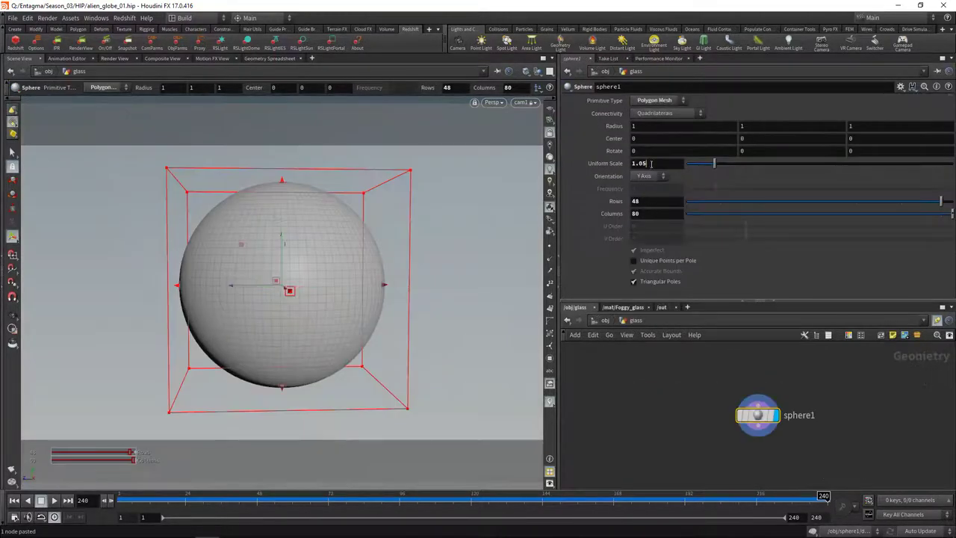
key(BackSpace)
text(75)
key(Return)
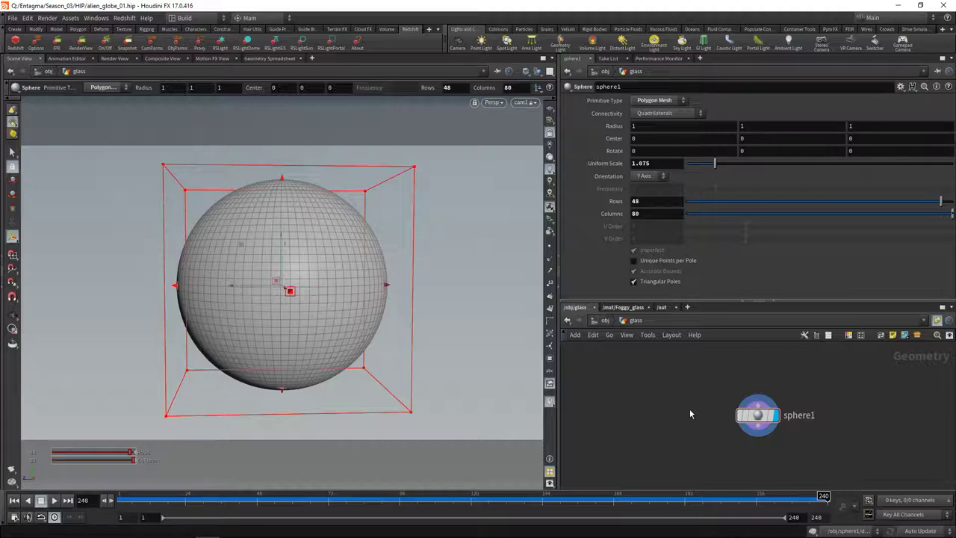
key(u)
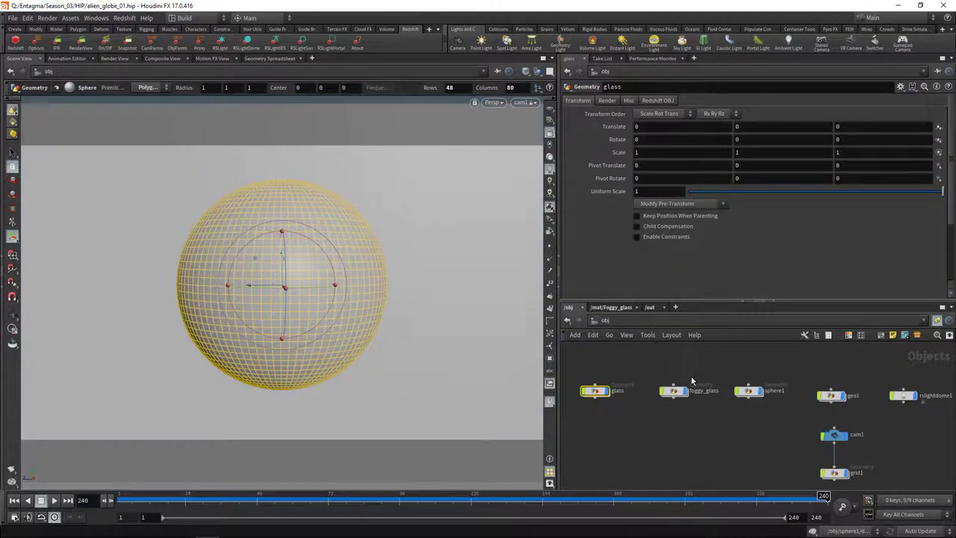
- Duplicate the BG material builder in the mat network and name the copy parts_strands
click(613, 308)
key(u)
drag(707, 431, 648, 375)
key(ctrl+c)
key(ctrl+v)
click(674, 438)
double_click(658, 427)
key(BackSpace)
text(parts_strands)
key(Return)
- Set the diffuse color of the RS Material inside parts_strands to a value of 0.9
double_click(658, 437)
drag(667, 464, 702, 387)
click(652, 138)
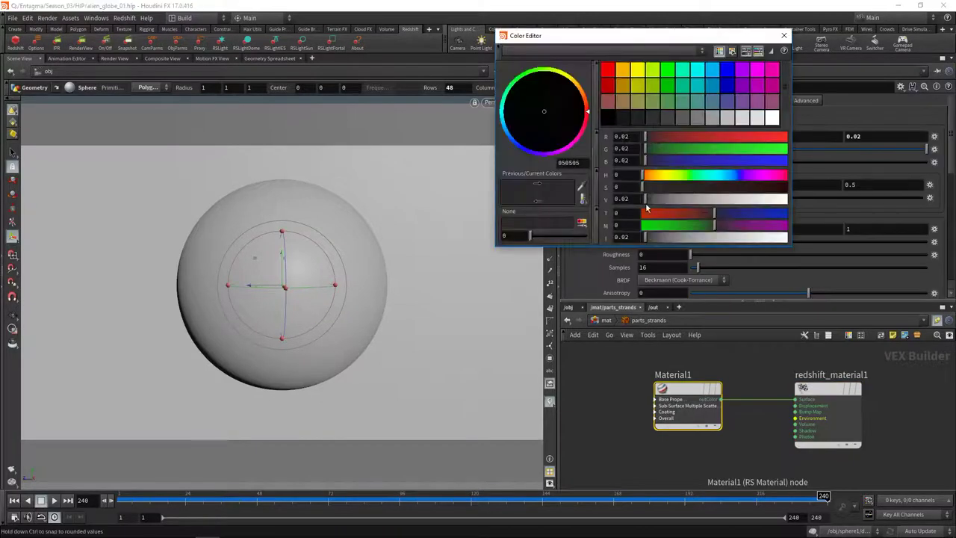
drag(647, 199, 762, 206)
drag(621, 198, 685, 199)
text(9)
key(Return)
click(784, 35)
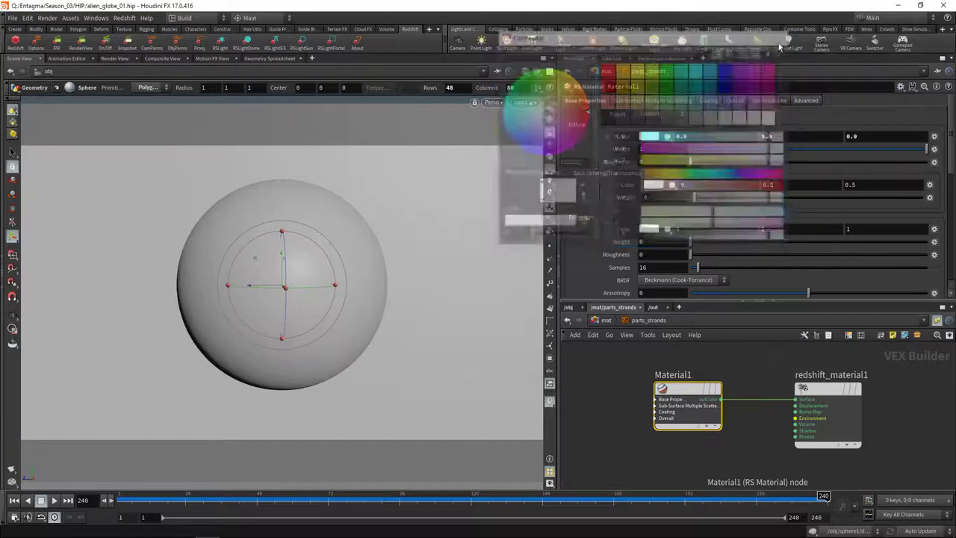
- Set the parts_strands material's back-lighting/translucency weight to 0.5 and its color to white
double_click(652, 198)
text(1)
key(Return)
text(.5)
key(Return)
click(651, 187)
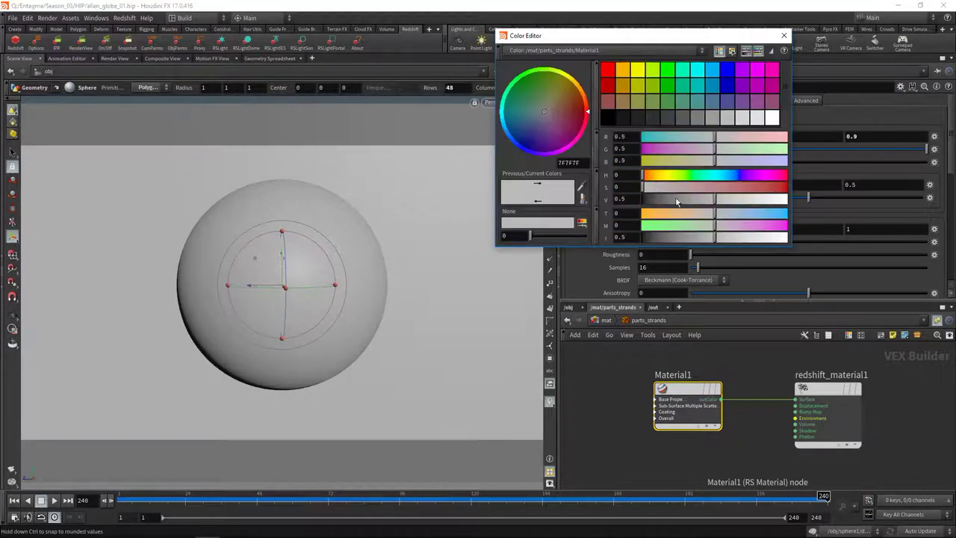
drag(714, 198, 791, 198)
click(784, 36)
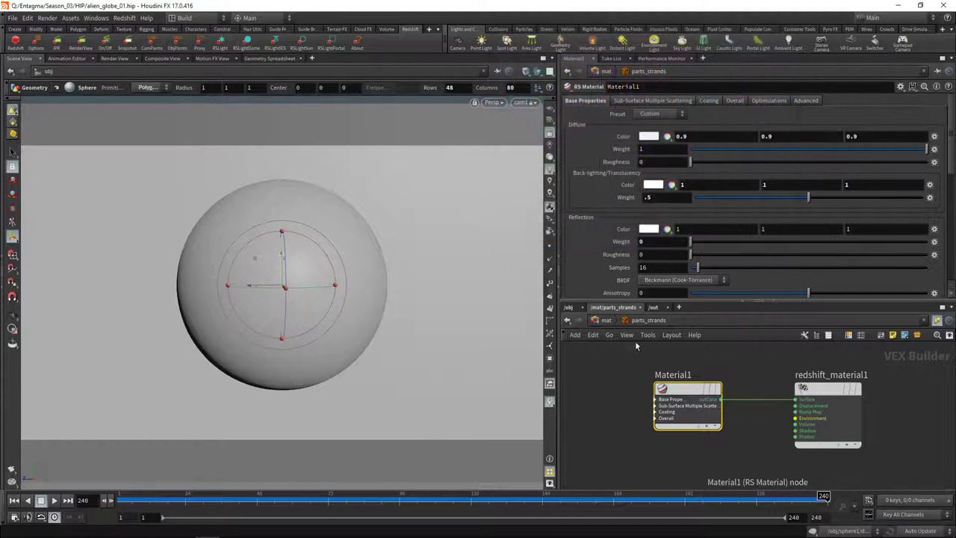
- Return to the obj network and rename the geo1 object particles
click(629, 358)
click(569, 307)
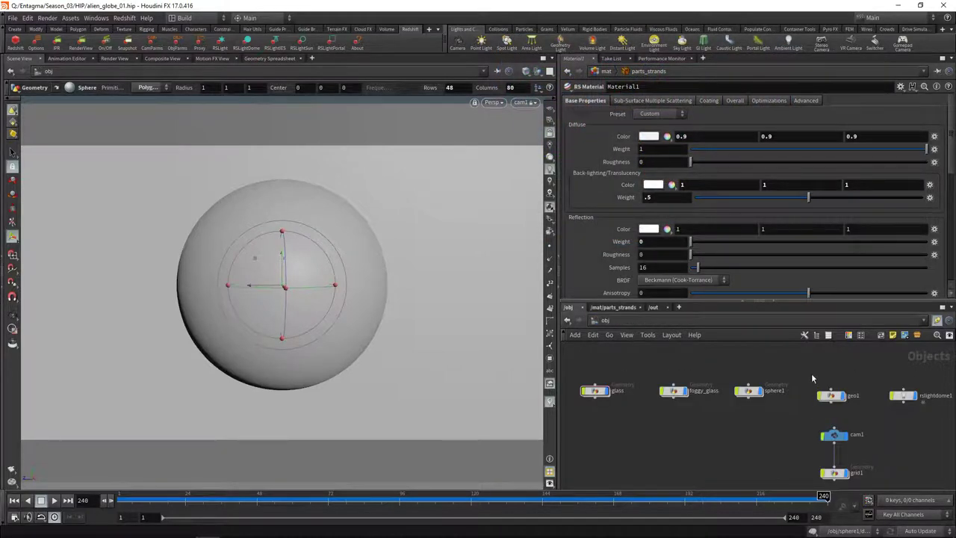
click(835, 394)
click(851, 396)
text(particles)
key(Return)
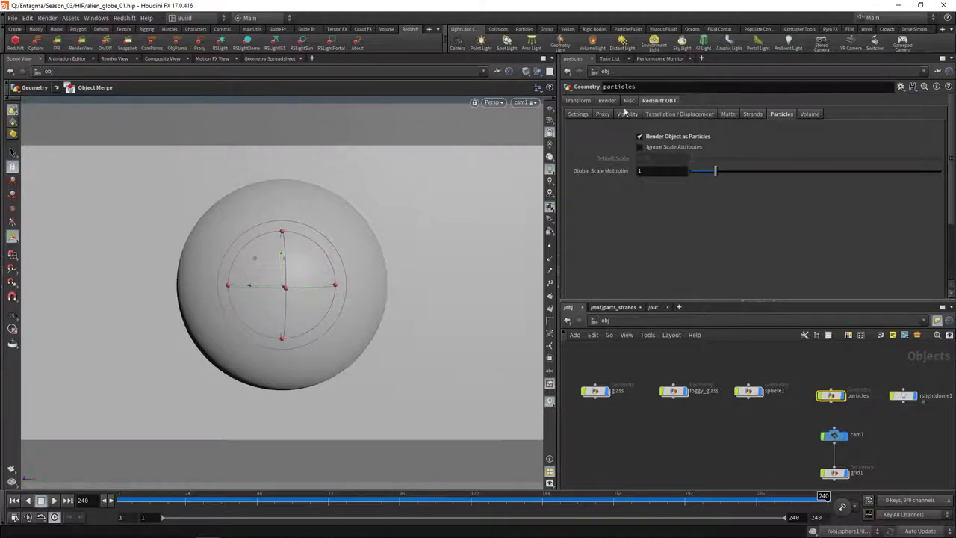
- Assign the /mat/parts_strands material to the particles object
click(607, 101)
click(939, 114)
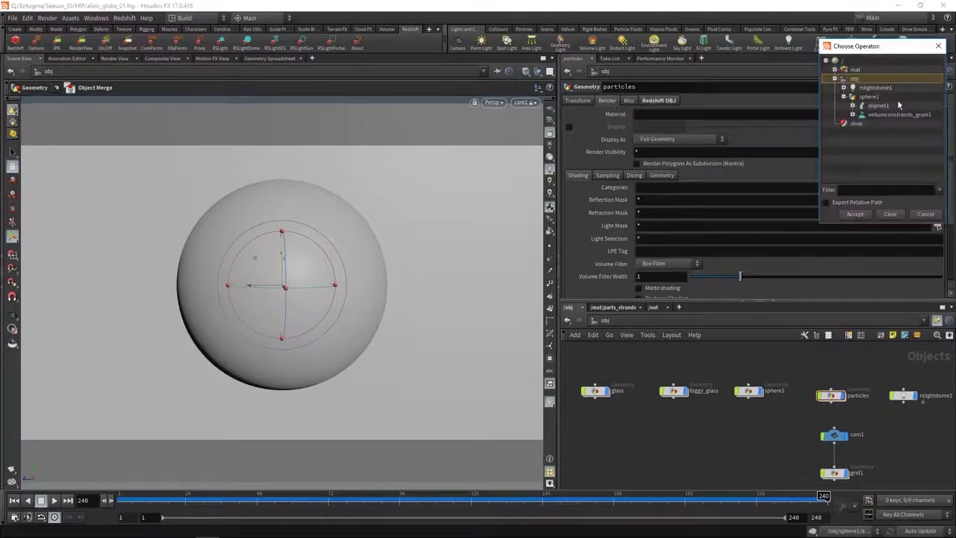
click(835, 69)
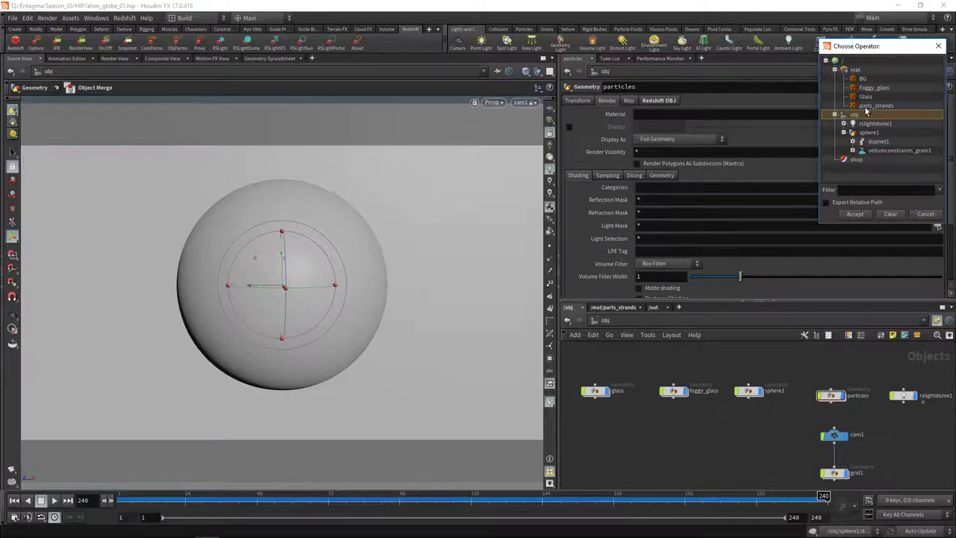
double_click(870, 106)
- Rename the sphere1 object holding the trail setup strands
click(749, 391)
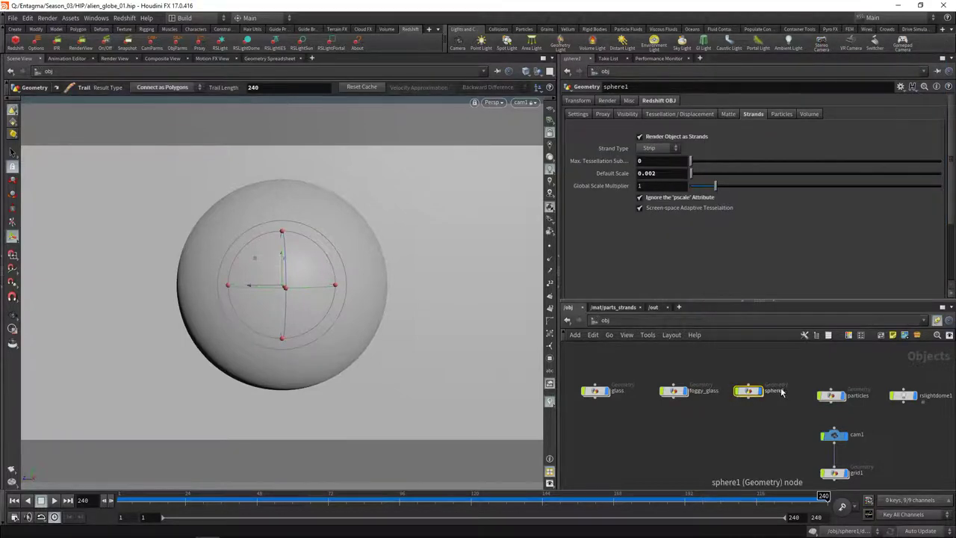
double_click(777, 391)
text(strands)
key(Return)
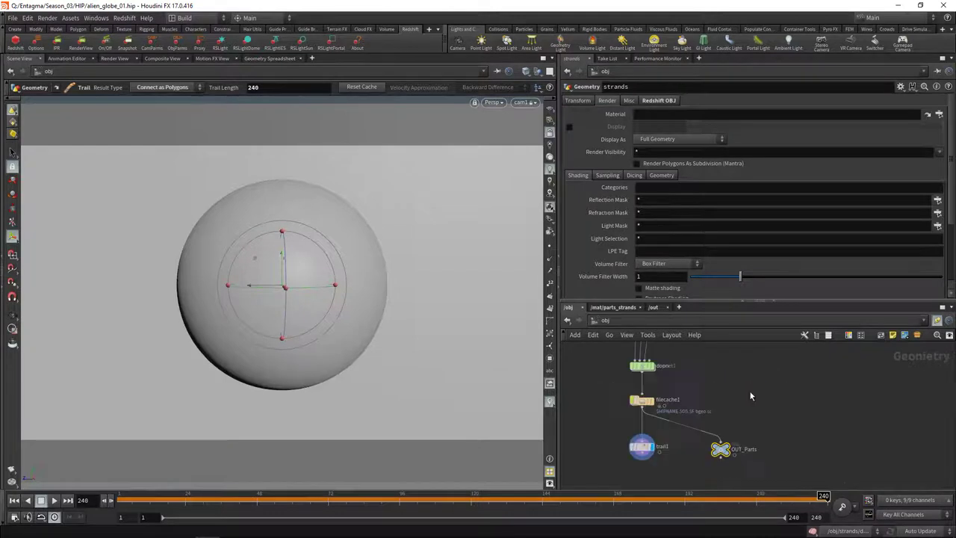
- Check the geometry file setting of filecache1 inside the strands object
double_click(750, 393)
click(641, 401)
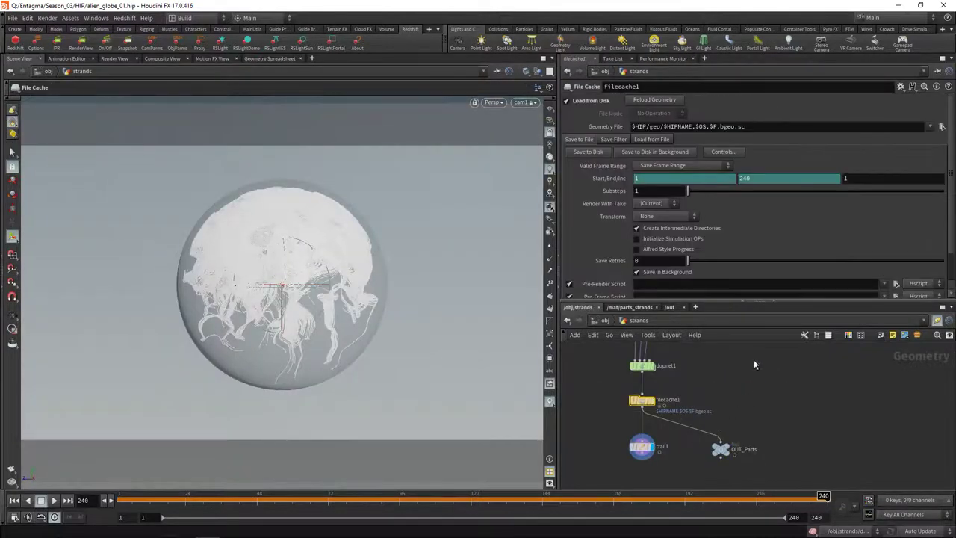
click(942, 127)
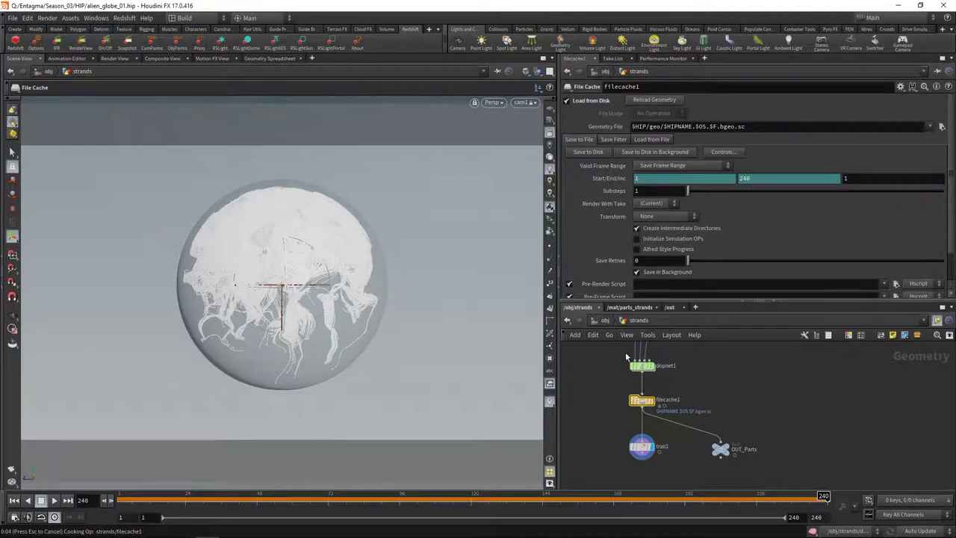
click(602, 321)
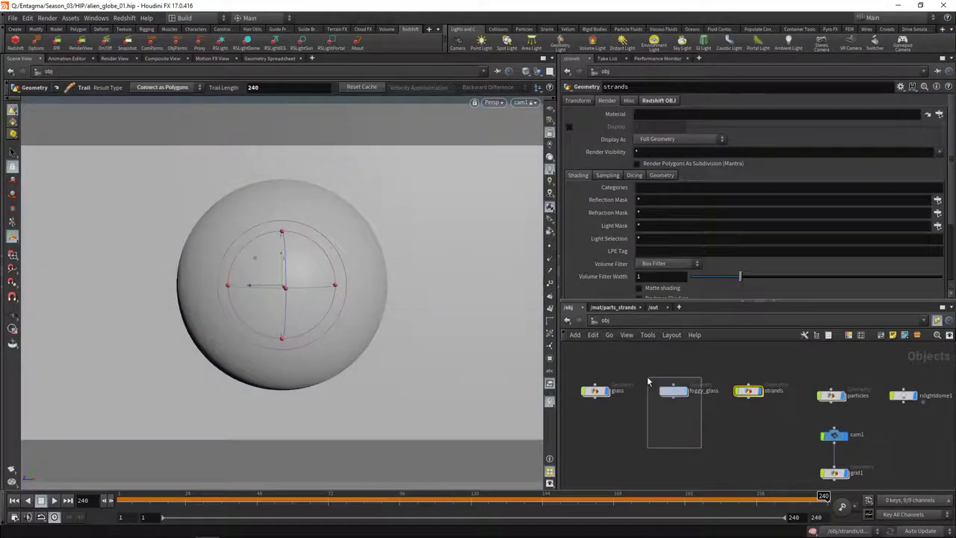
- Assign /mat/parts_strands to the strands object and /mat/Foggy_glass to the foggy_glass object
click(939, 116)
double_click(871, 104)
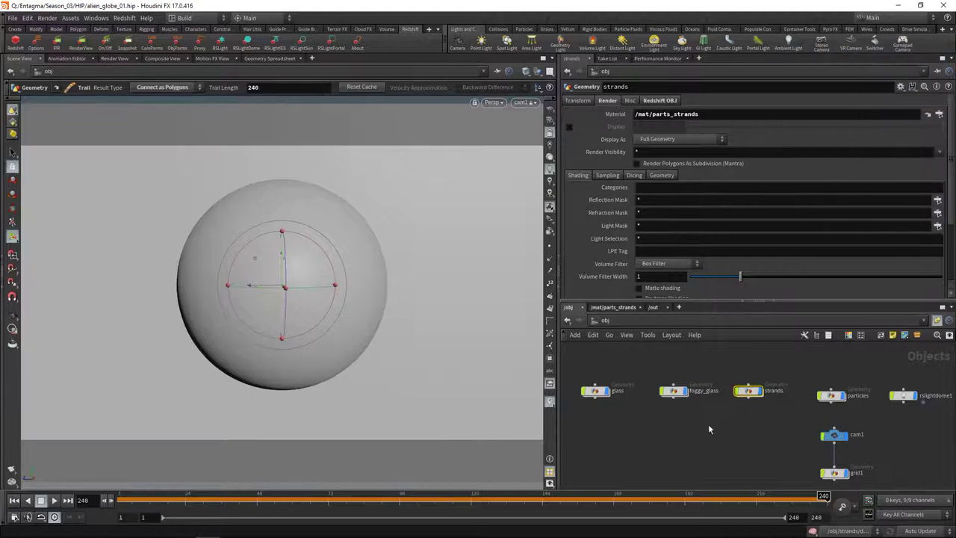
click(673, 391)
click(607, 100)
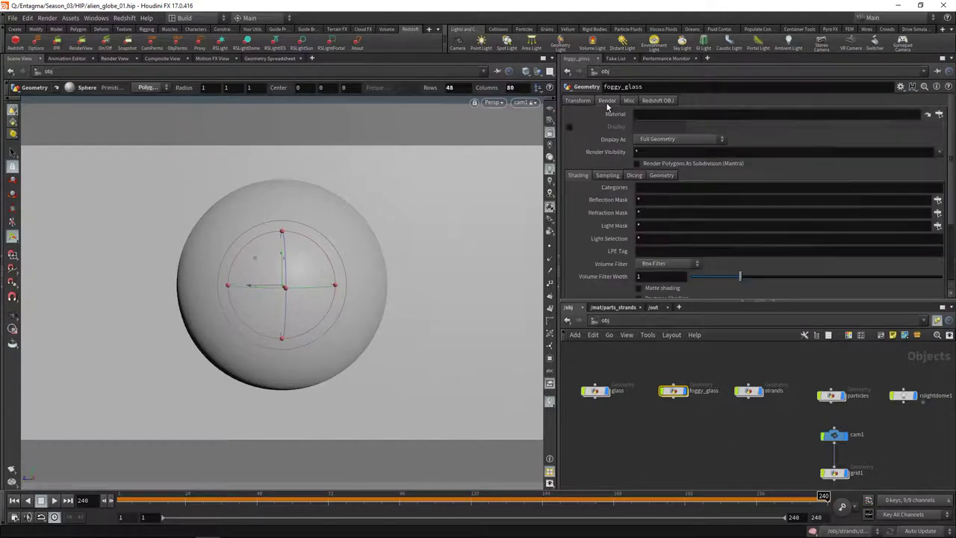
click(938, 114)
double_click(876, 88)
- Assign /mat/Glass to the glass object and /mat/BG to the grid1 background
drag(623, 351, 562, 435)
click(612, 104)
click(939, 114)
double_click(876, 98)
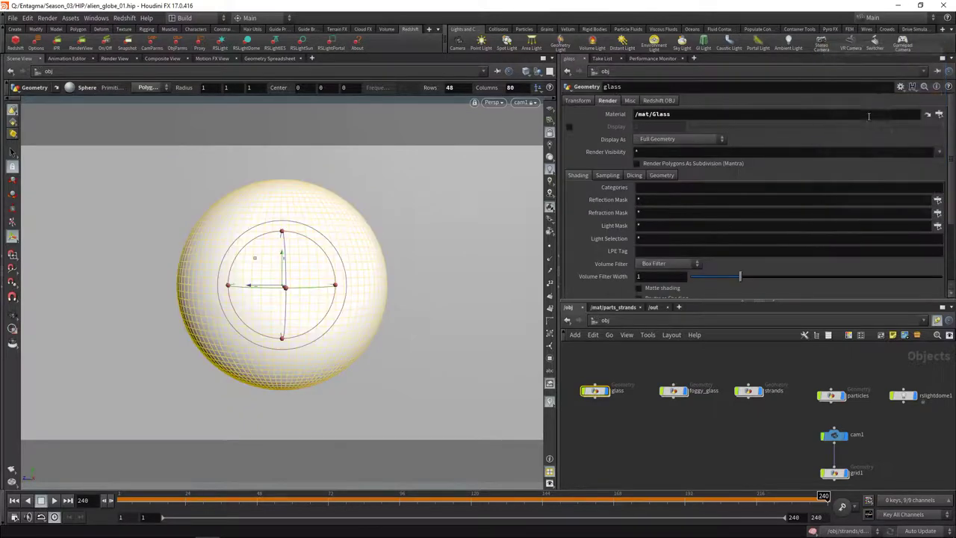
click(822, 472)
click(608, 100)
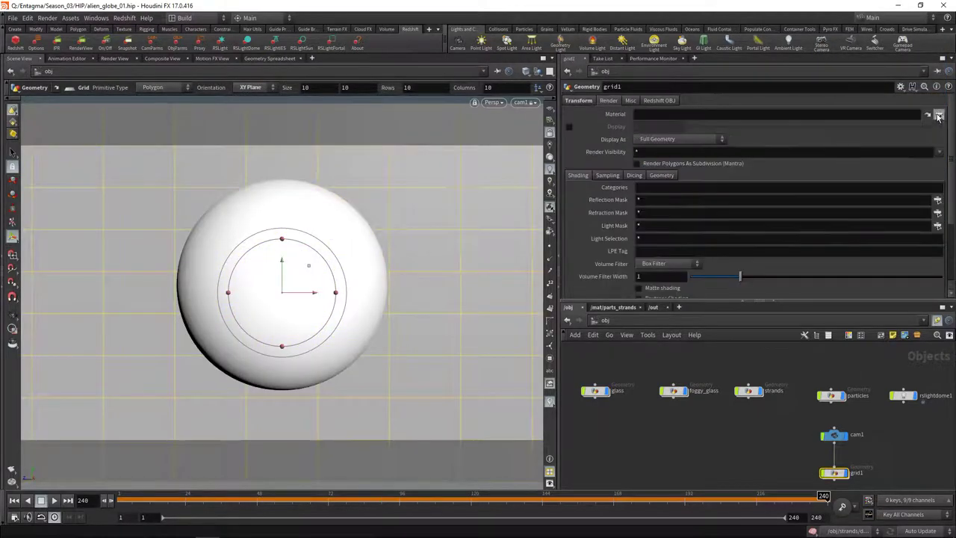
click(939, 114)
double_click(864, 80)
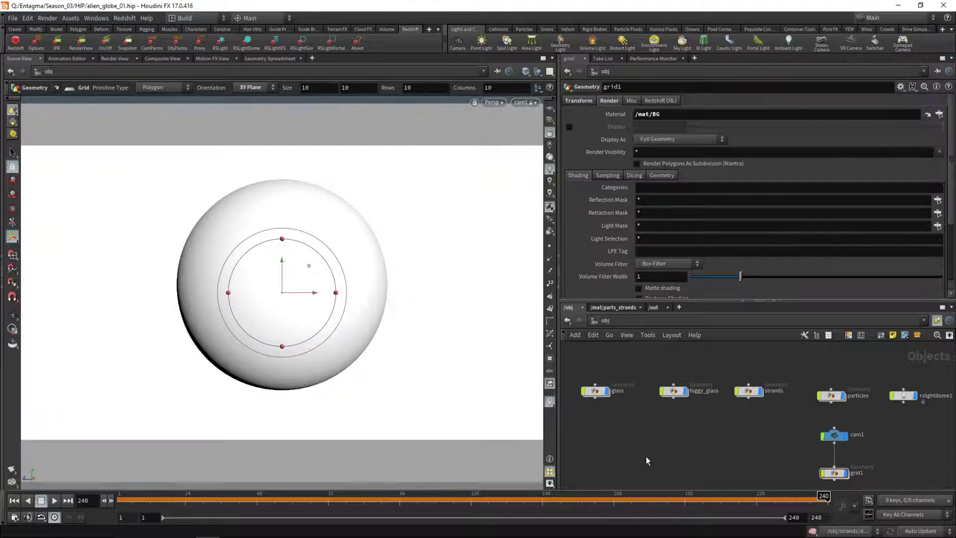
- Save the scene and start a Redshift preview render in the render view, clear of the node network
key(ctrl+s)
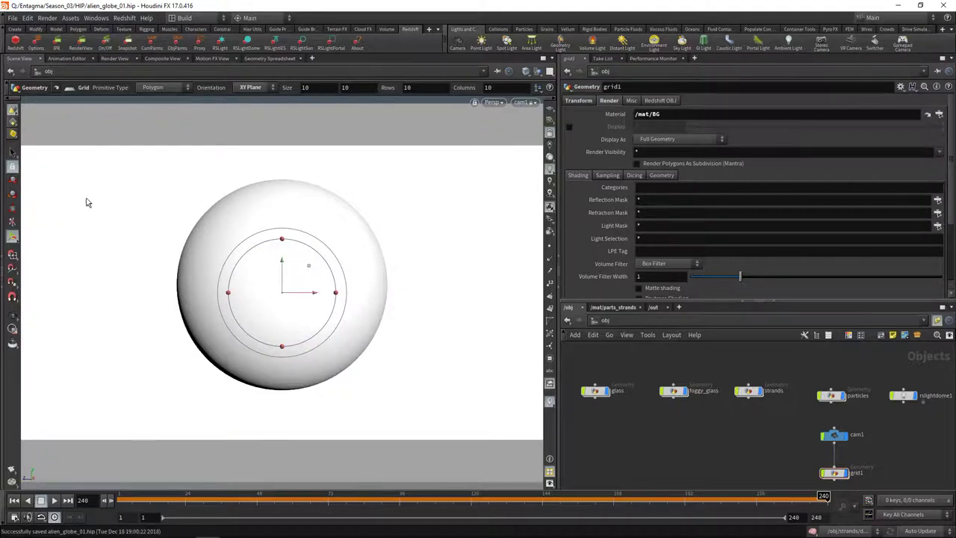
click(82, 42)
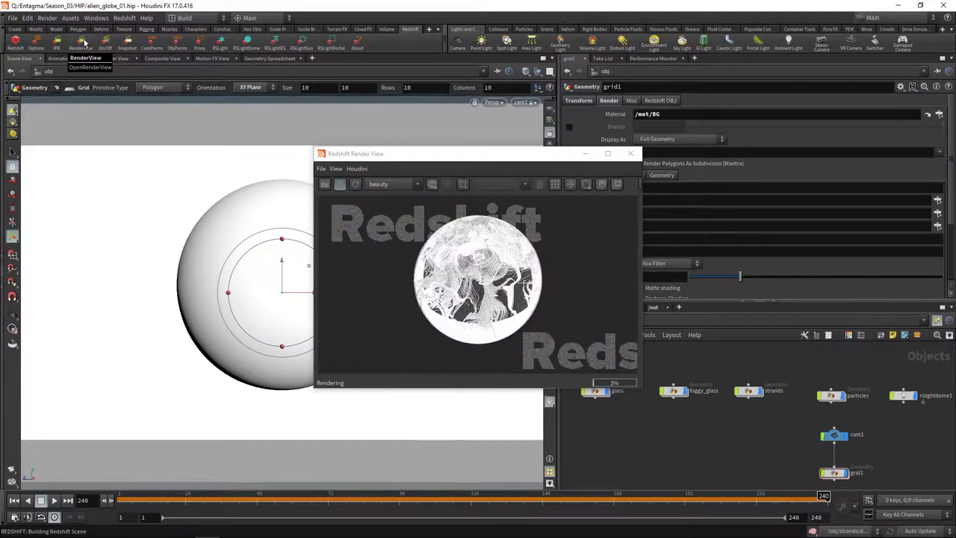
drag(473, 157, 328, 109)
- Use $HIP/Quiet_Shady_Urban_01_sml.hdr as the dome map of rslightdome1
drag(903, 445, 920, 374)
click(604, 101)
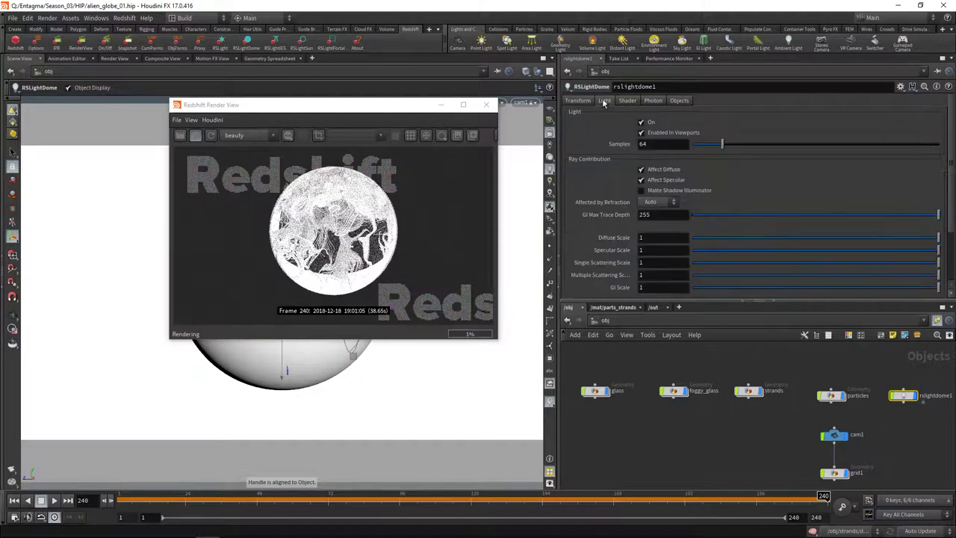
click(627, 100)
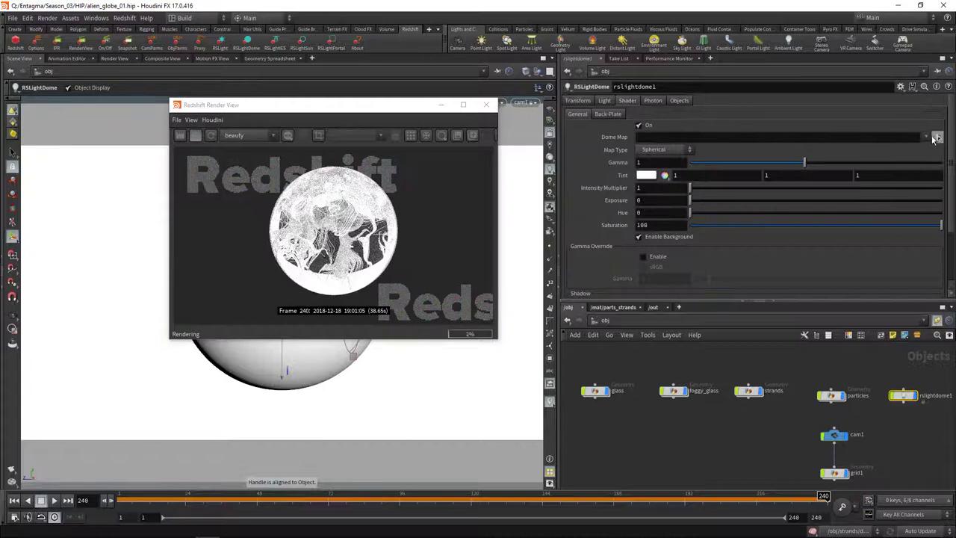
click(926, 136)
click(907, 149)
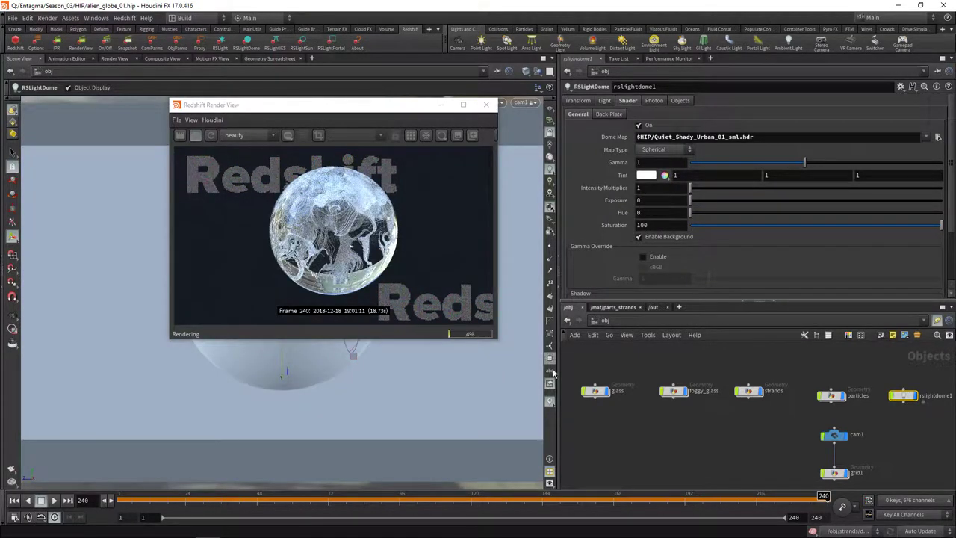
- Give the Foggy_glass material a green transmittance color of hue 150, saturation 0.5 and value 0.9
click(622, 307)
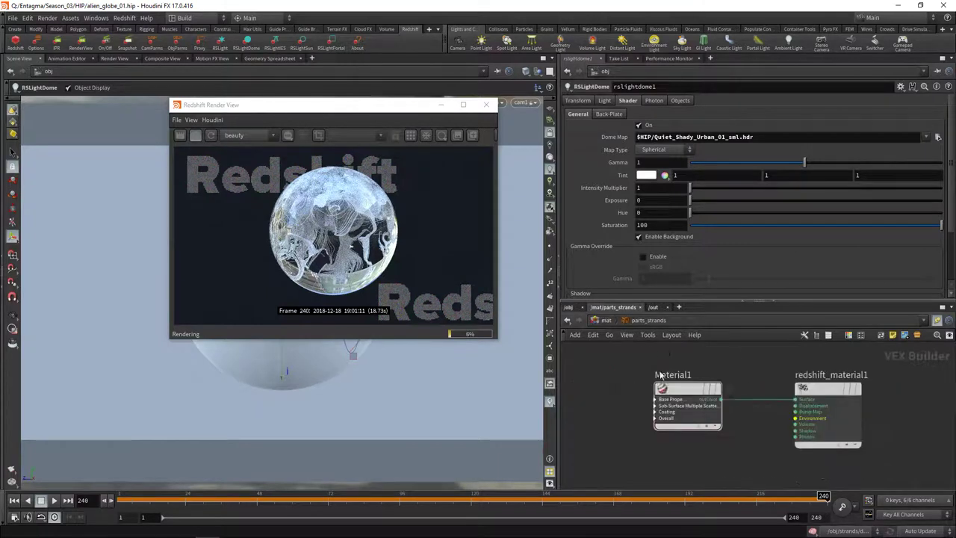
click(606, 320)
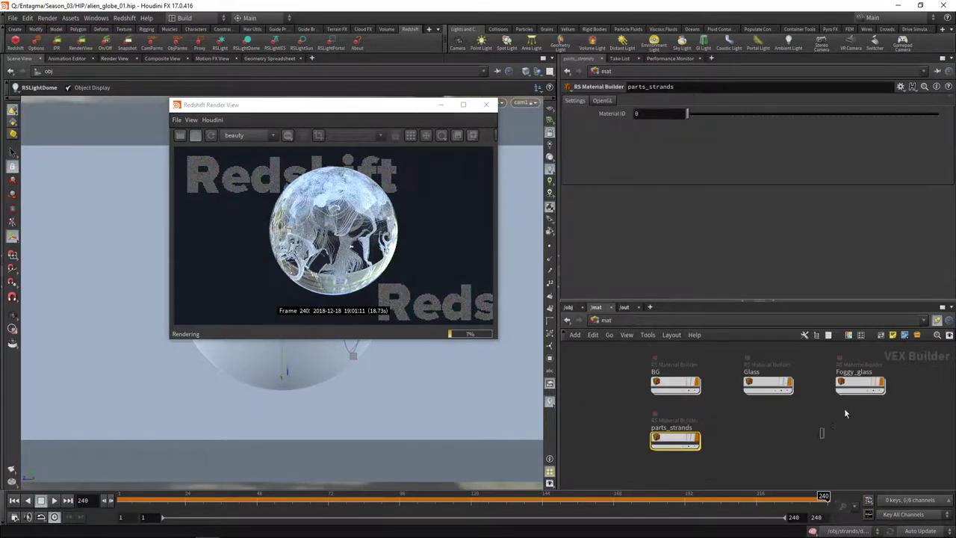
double_click(859, 384)
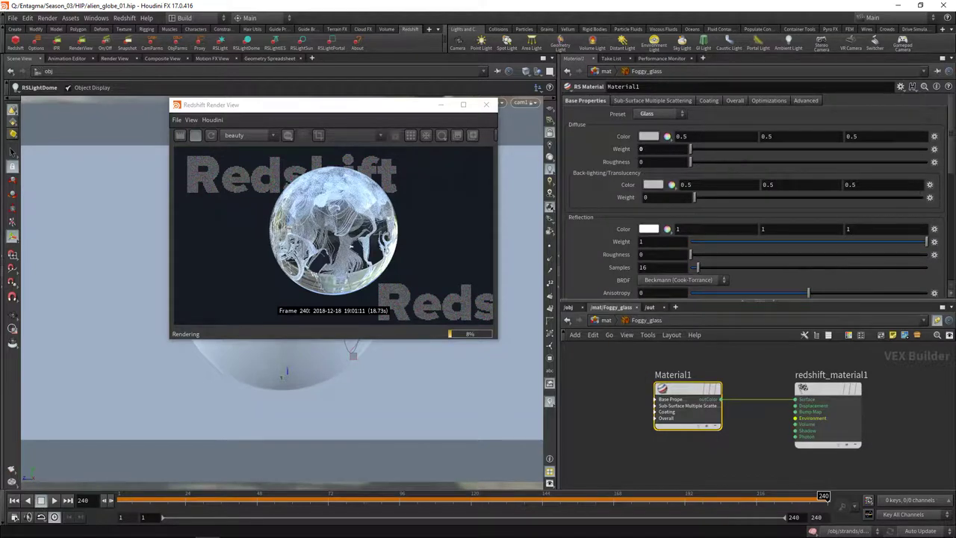
scroll(946, 273, down, 5)
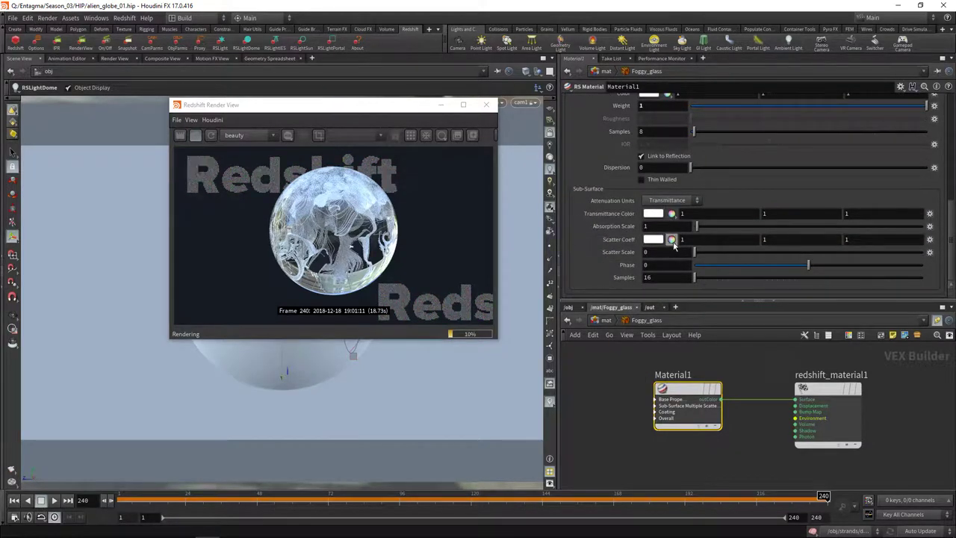
click(653, 214)
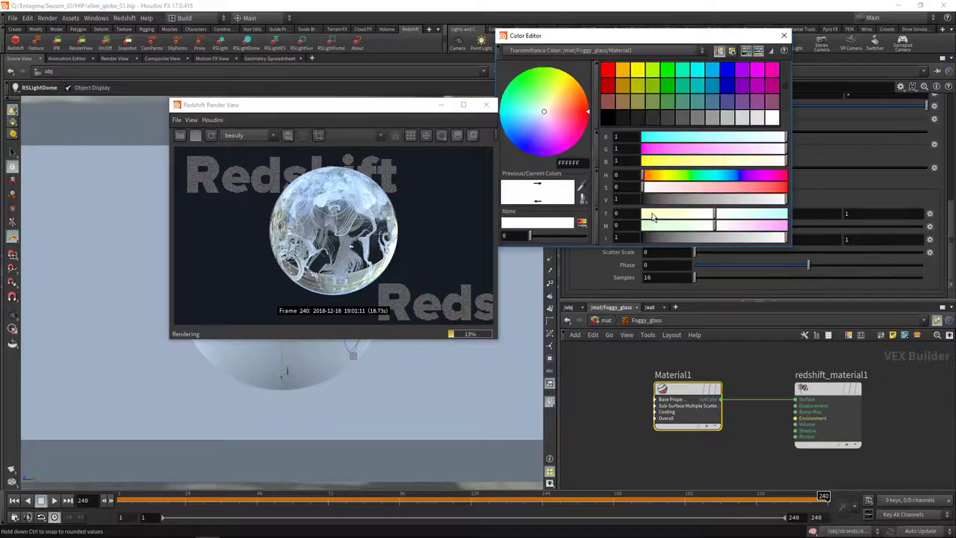
click(685, 70)
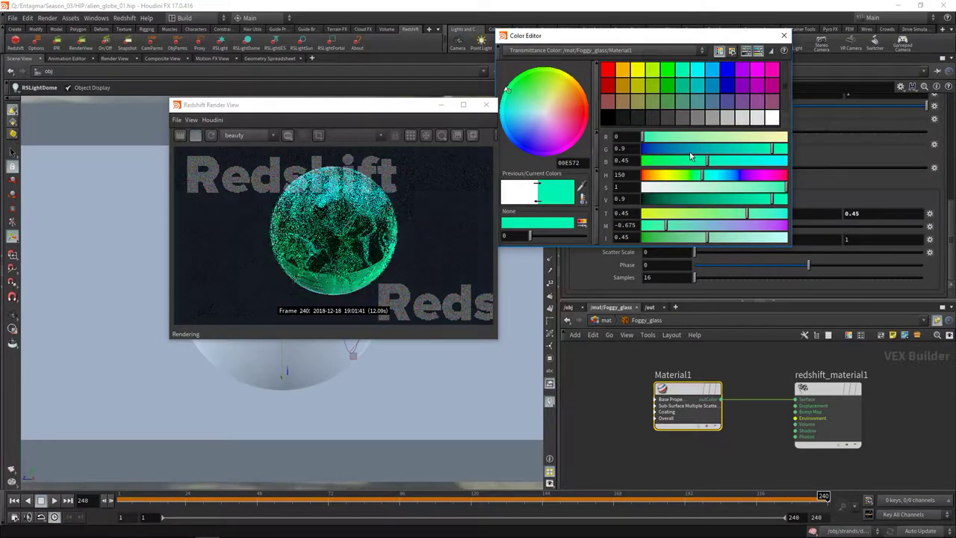
click(718, 186)
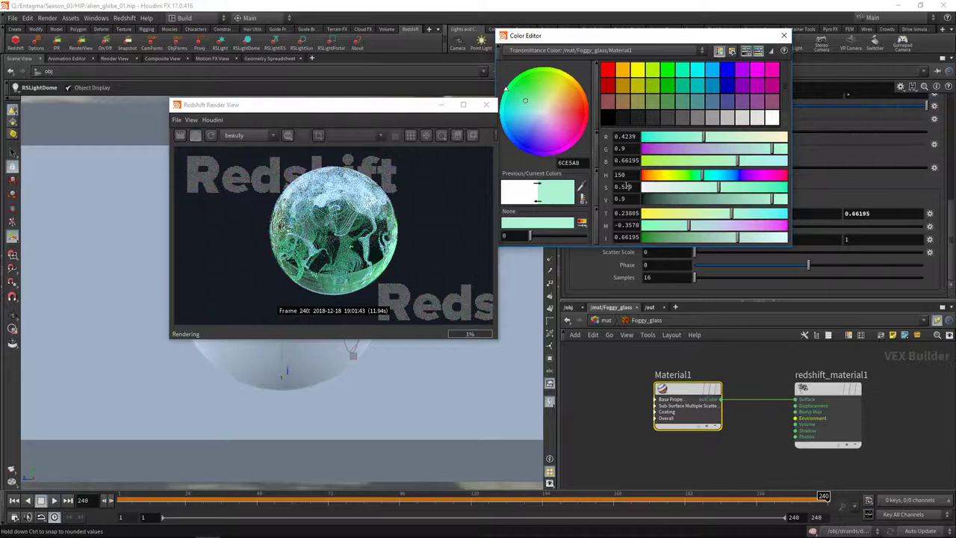
drag(626, 187, 685, 192)
key(BackSpace)
key(Return)
- Set the Foggy_glass material's scatter scale to 0.7 and its absorption scale to 5
click(656, 252)
text(.1)
key(Return)
text(0.7)
key(Return)
click(659, 226)
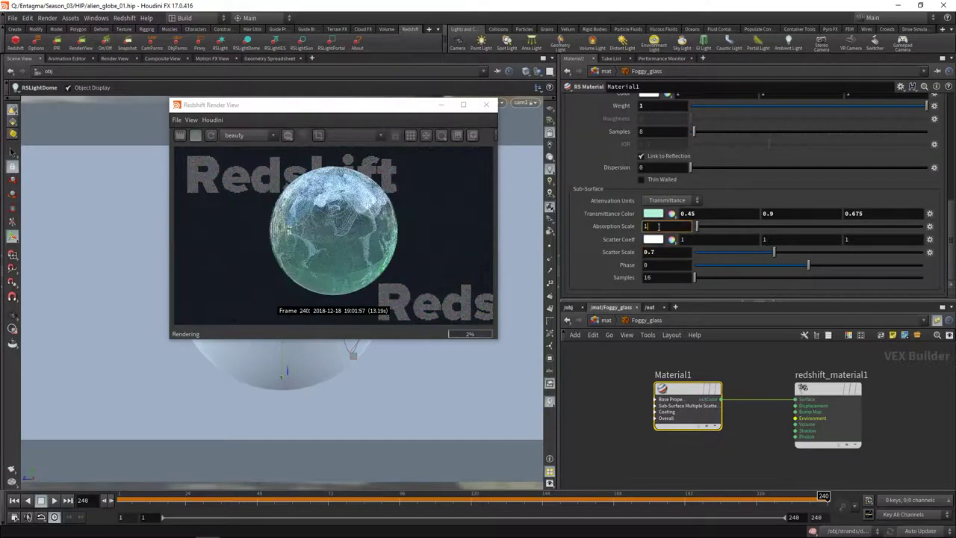
text(5)
key(Return)
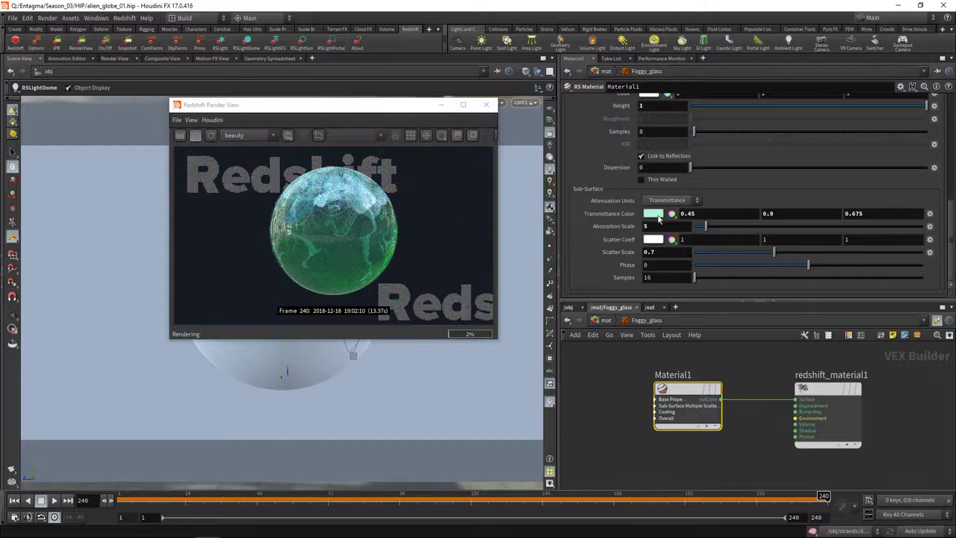
- Soften the Foggy_glass transmittance color to saturation 0.2 and value 0.8
click(653, 215)
drag(695, 191, 757, 199)
click(636, 200)
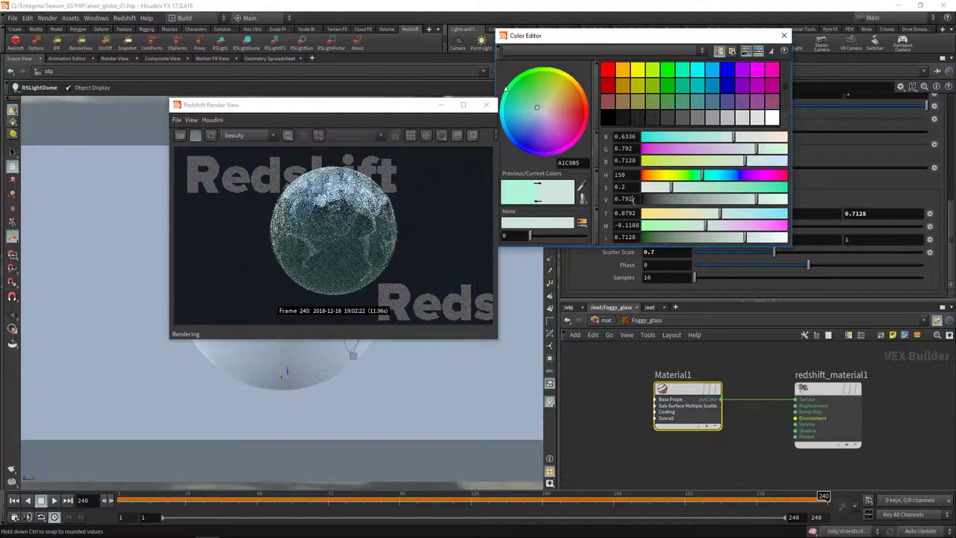
key(BackSpace)
key(BackSpace)
key(BackSpace)
text(8)
key(Return)
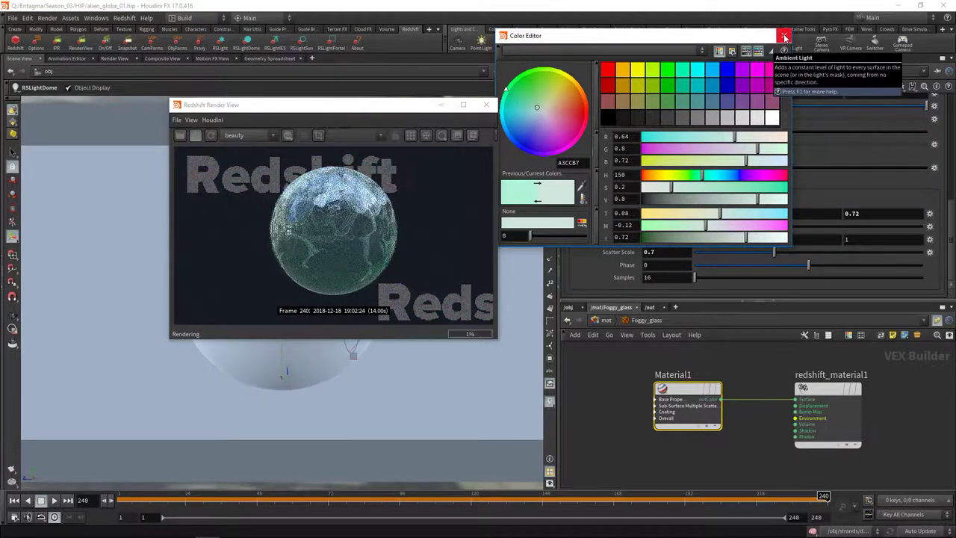
click(783, 37)
- Try a scatter scale of 2 on the Foggy_glass material and raise it to 3
click(669, 252)
text(2)
key(Return)
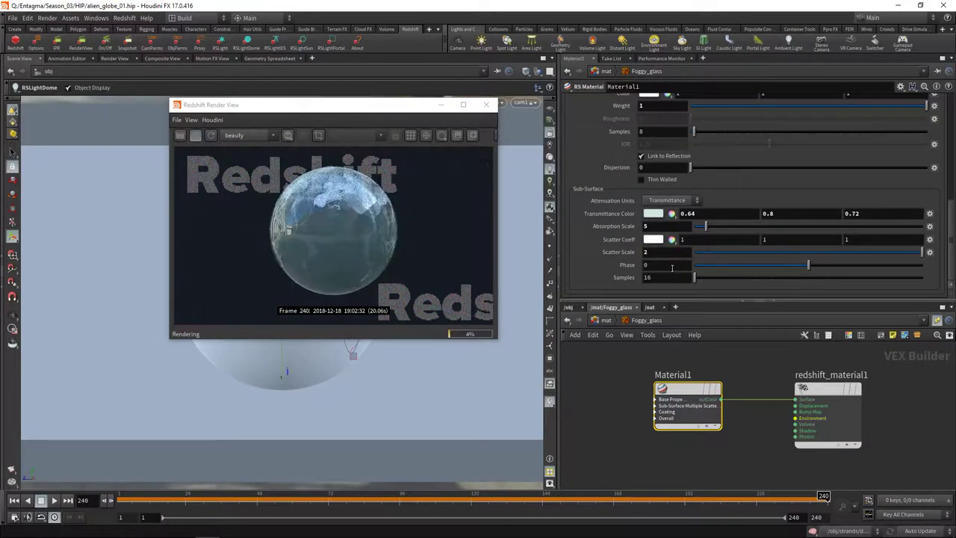
click(663, 253)
text(3)
key(Return)
click(597, 373)
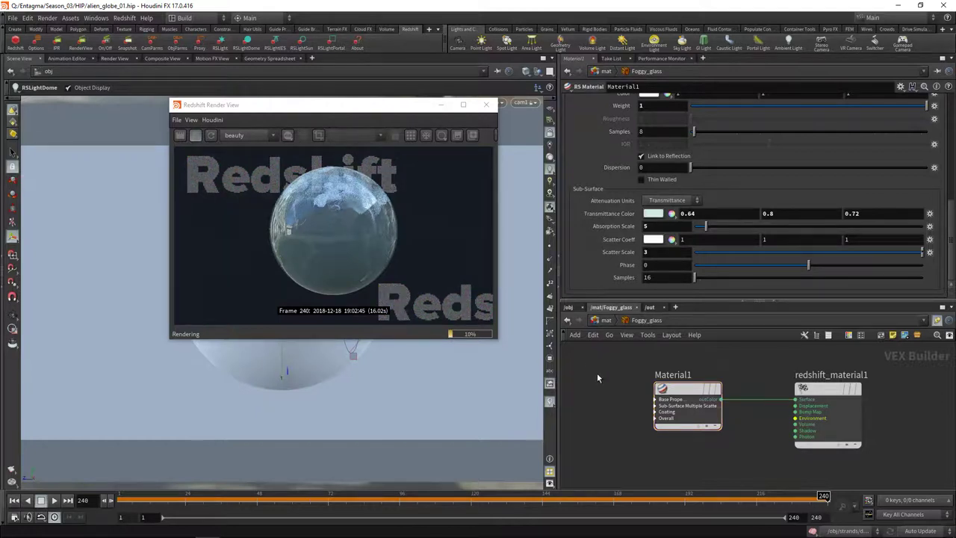
- Try rotating rslightdome1 20 degrees around Y, and settle on a Y rotation of -60
click(569, 307)
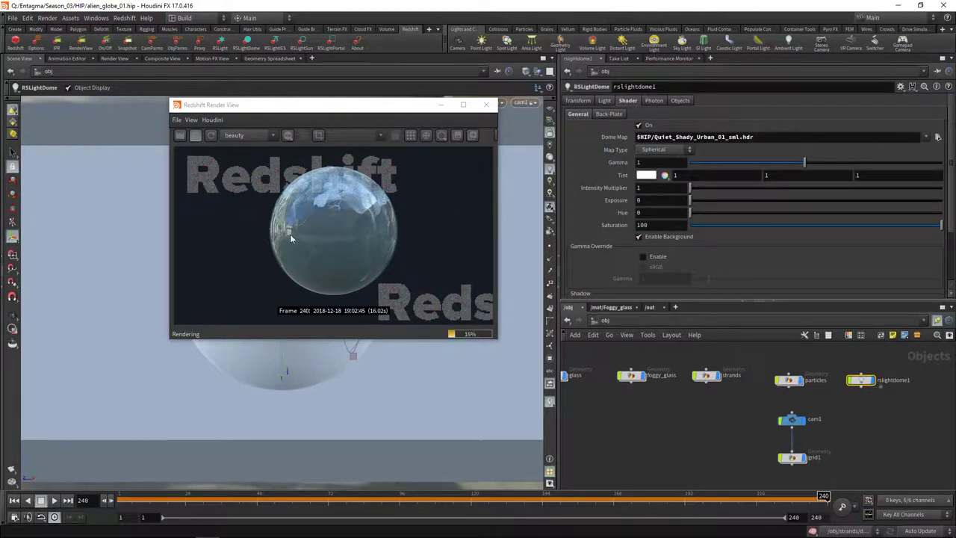
click(607, 101)
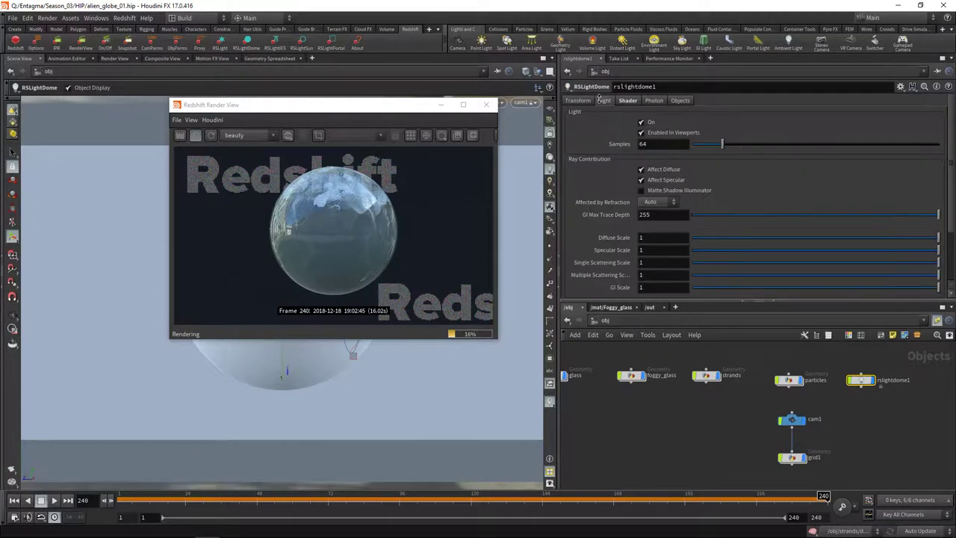
click(594, 101)
click(751, 151)
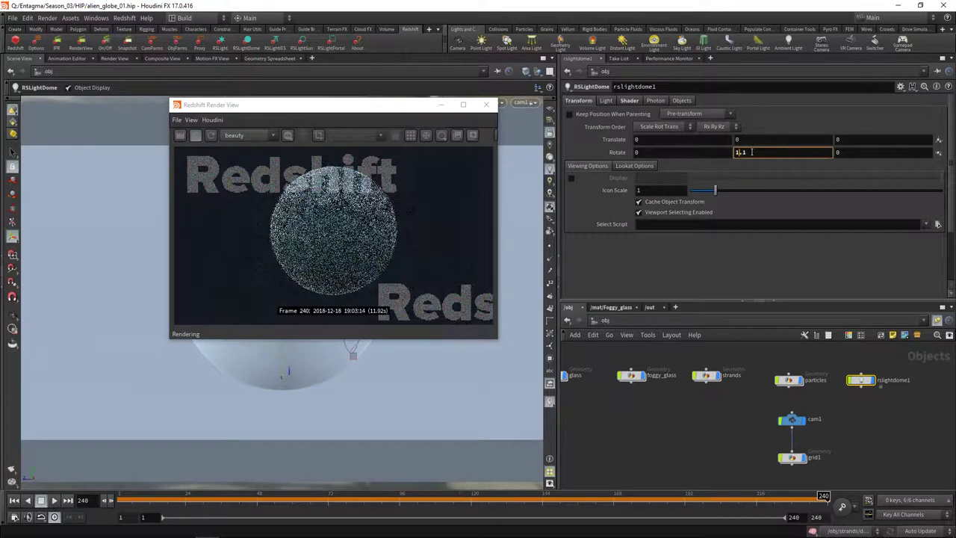
text(20)
key(Return)
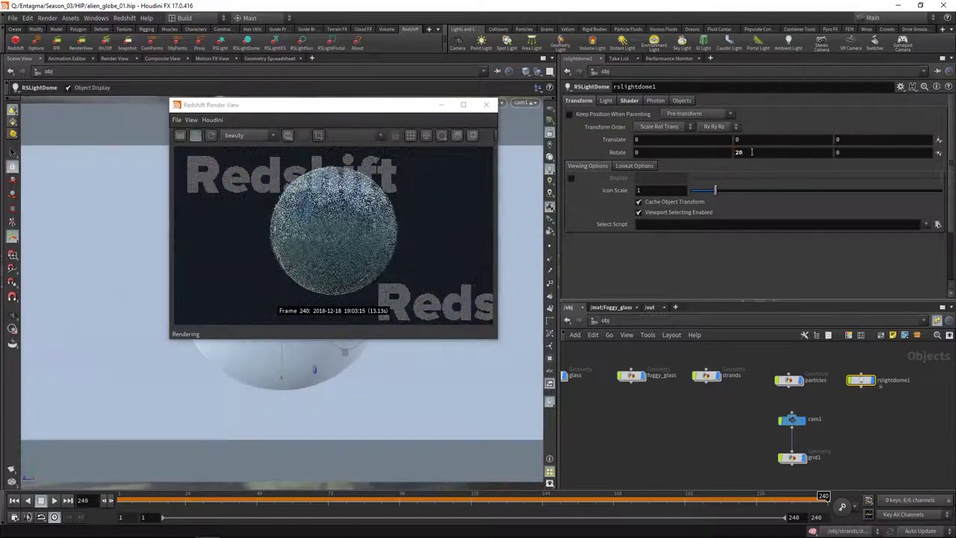
double_click(751, 152)
text(-60)
key(Return)
- Dim rslightdome1 by trying an intensity multiplier of 0.1 and reducing it to 0.05
click(608, 100)
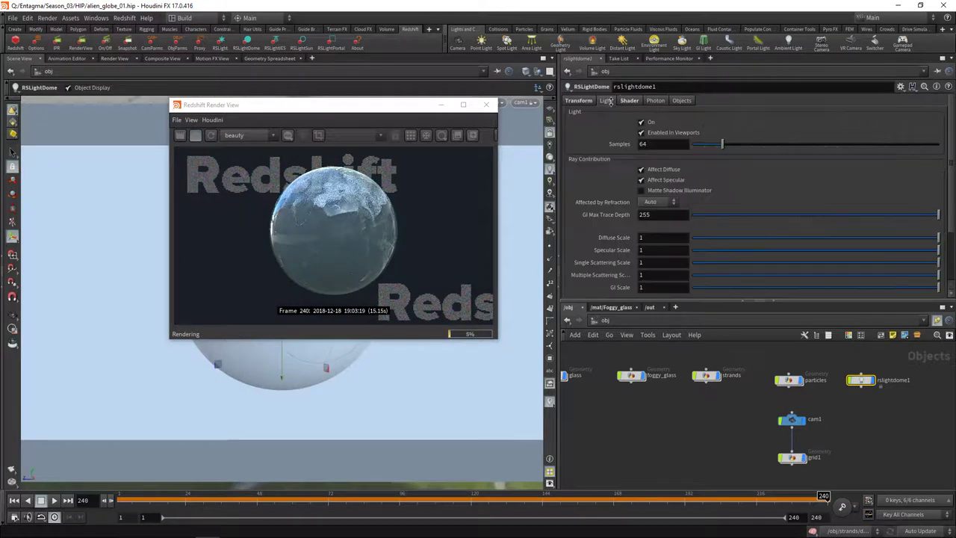
click(629, 100)
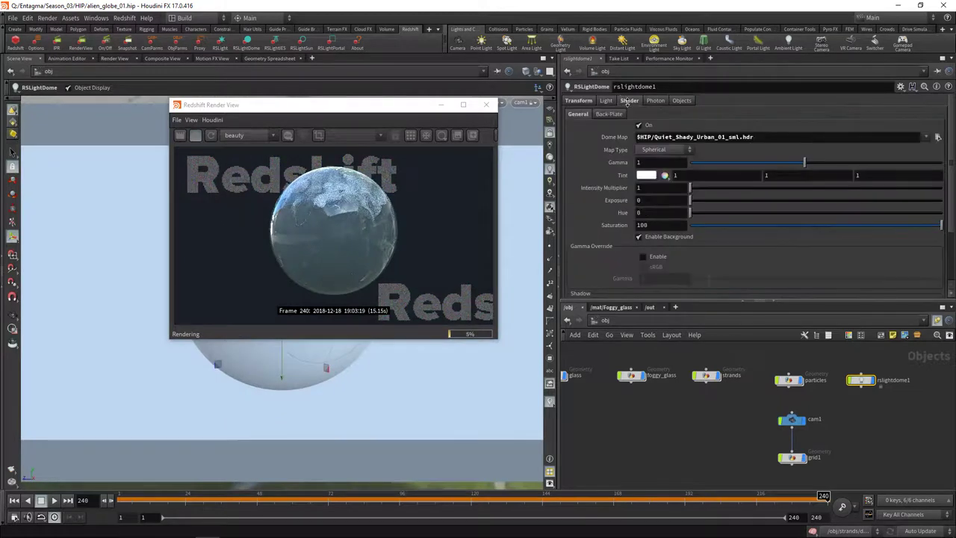
double_click(656, 188)
text(.1)
key(Return)
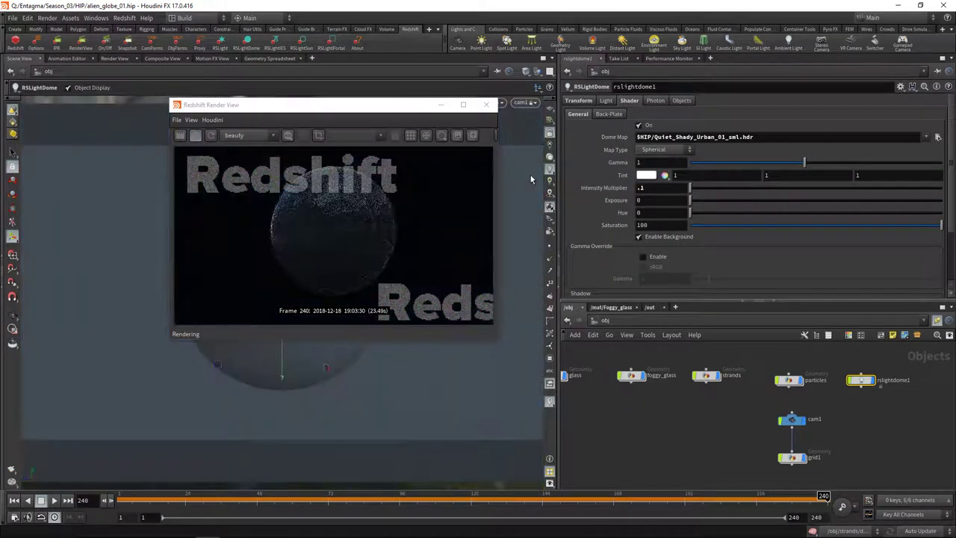
double_click(647, 189)
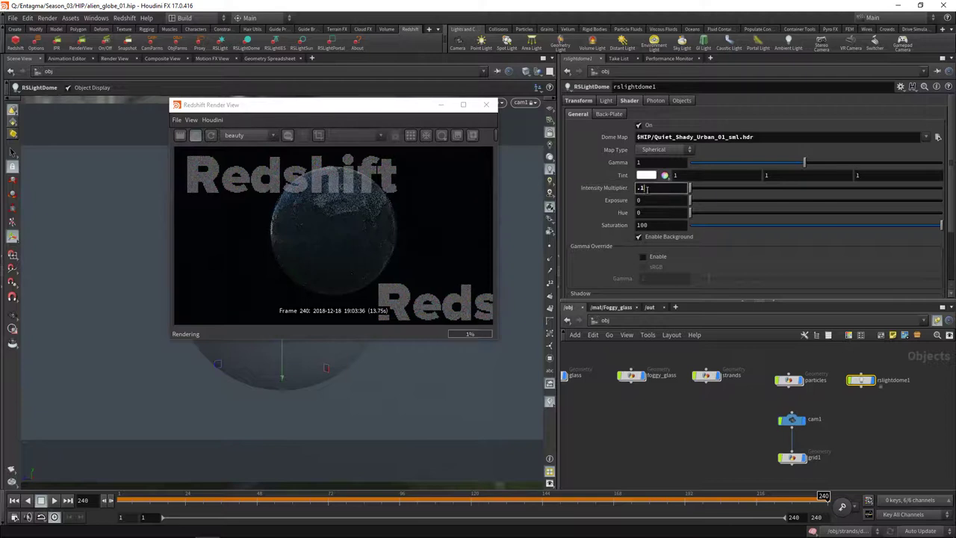
text(05)
key(Return)
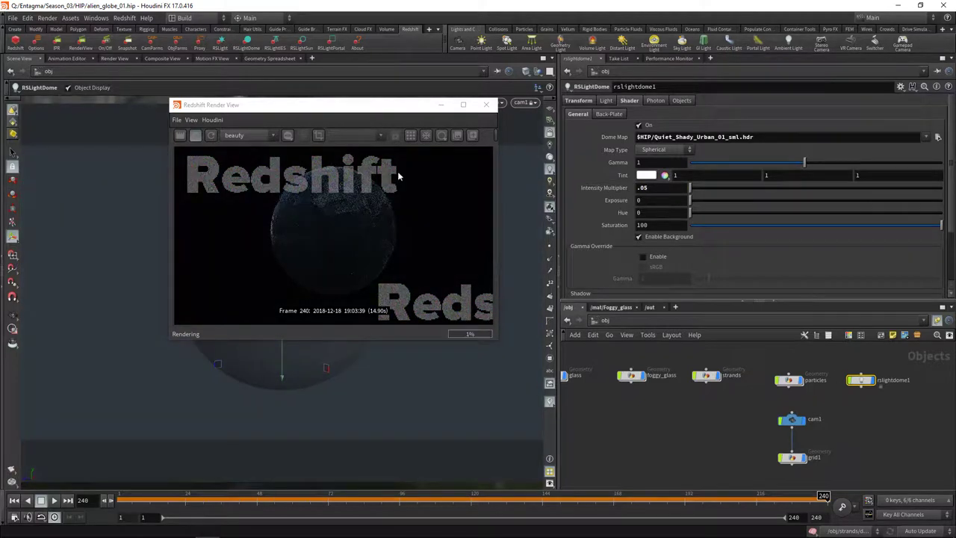
- Add a Redshift light and orbit its view so that it shines straight down on the sphere from above
drag(359, 111, 272, 168)
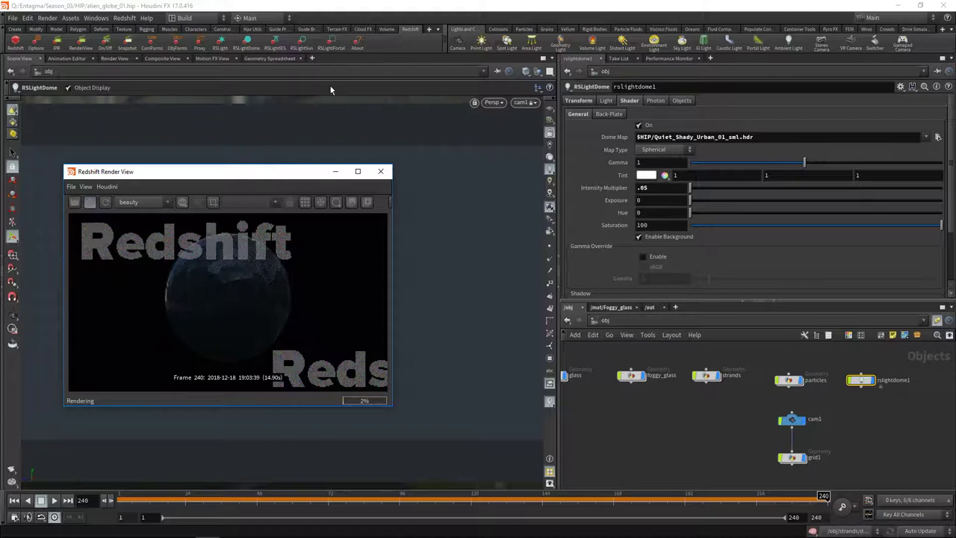
click(221, 41)
click(280, 290)
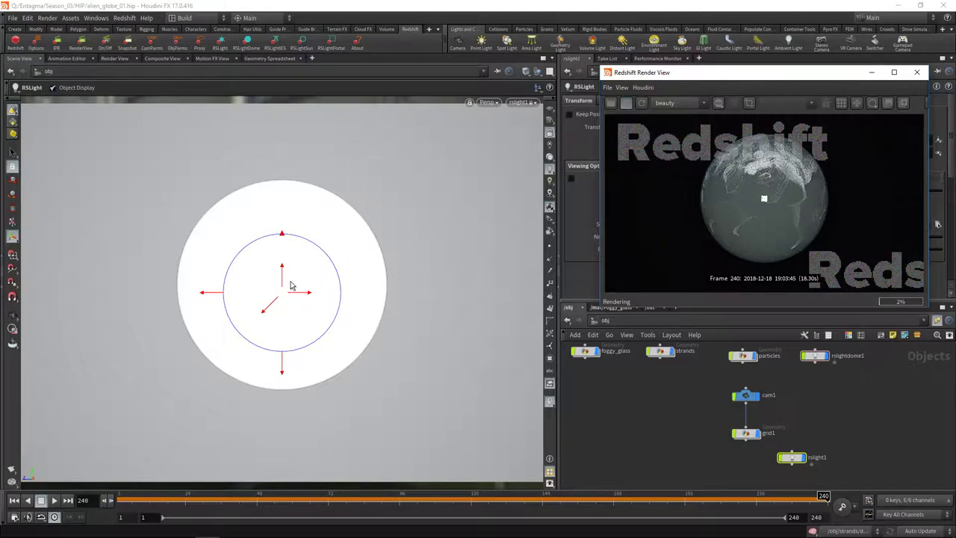
alt+drag(286, 277, 284, 376)
alt+middle_drag(284, 376, 303, 476)
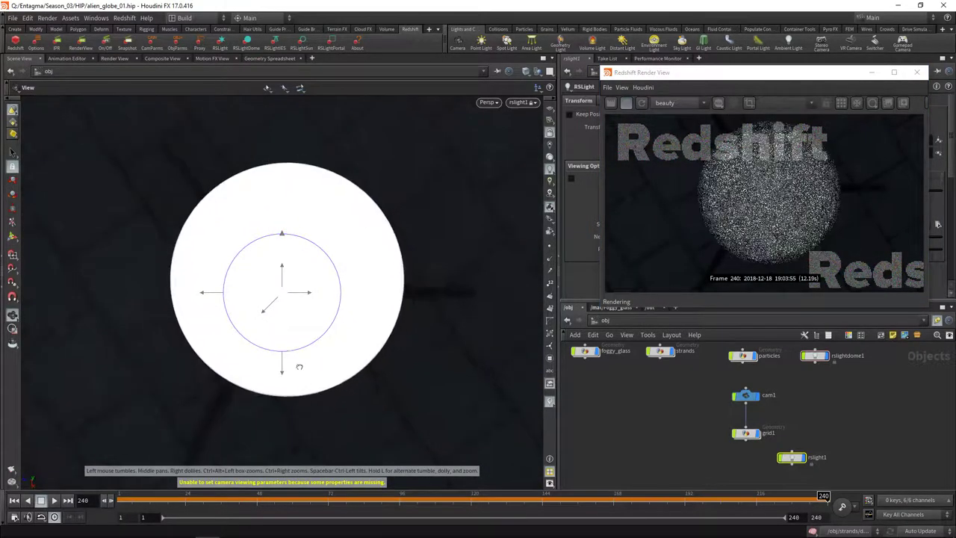
key(Return)
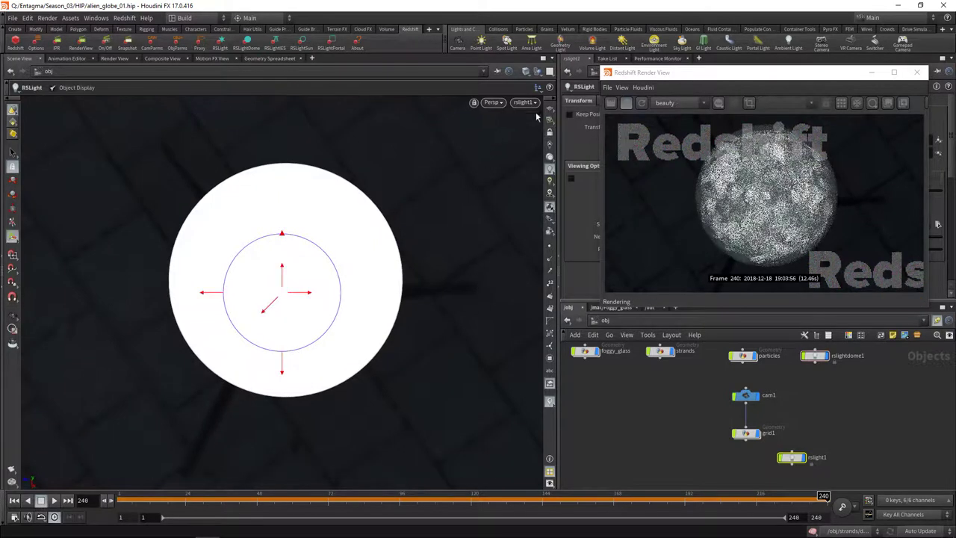
- Return the viewport to cam1, and lower rslight1 closer to the top of the sphere in a free perspective view
click(533, 103)
click(534, 149)
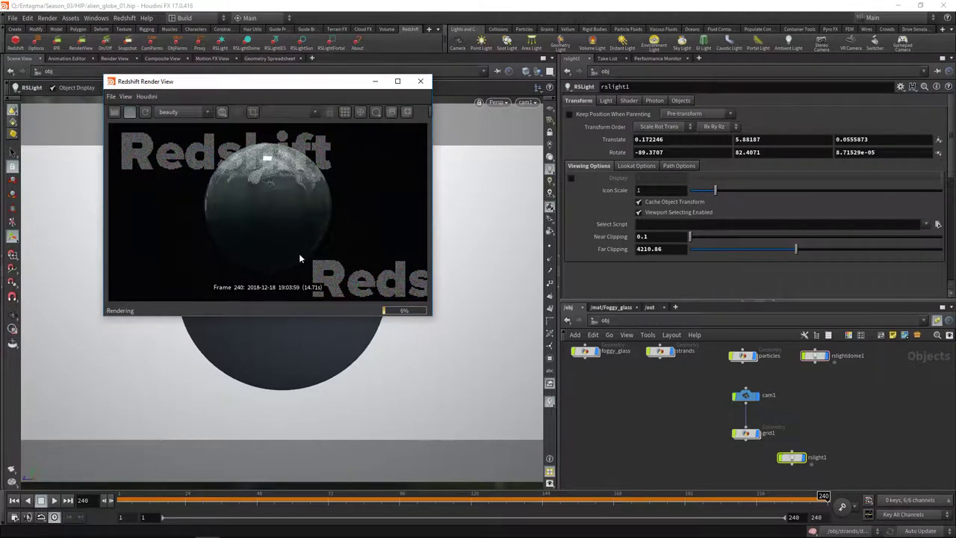
drag(224, 81, 601, 77)
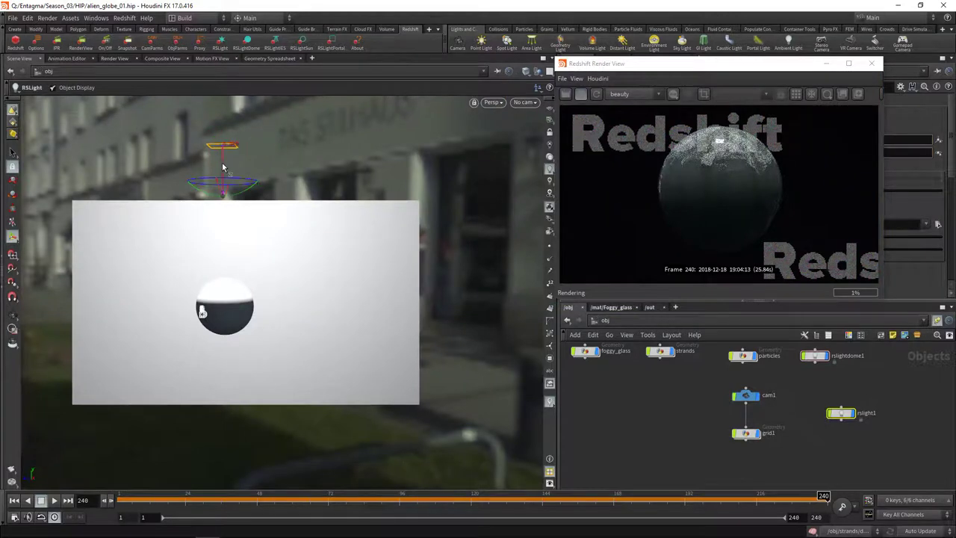
drag(222, 166, 217, 238)
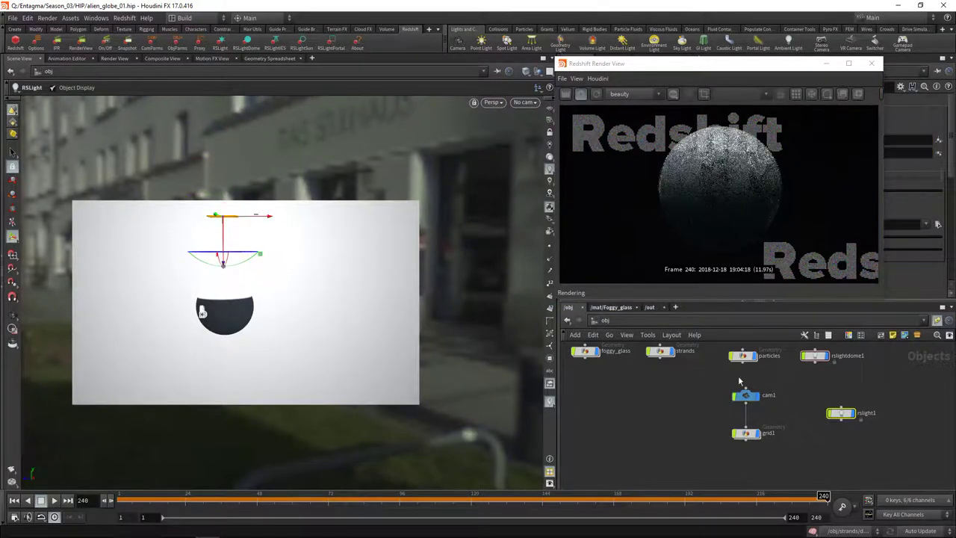
- Change rslight1's area shape to Disc and set its area size to 4, 4, 4
drag(745, 68, 420, 22)
click(603, 100)
scroll(575, 209, down, 3)
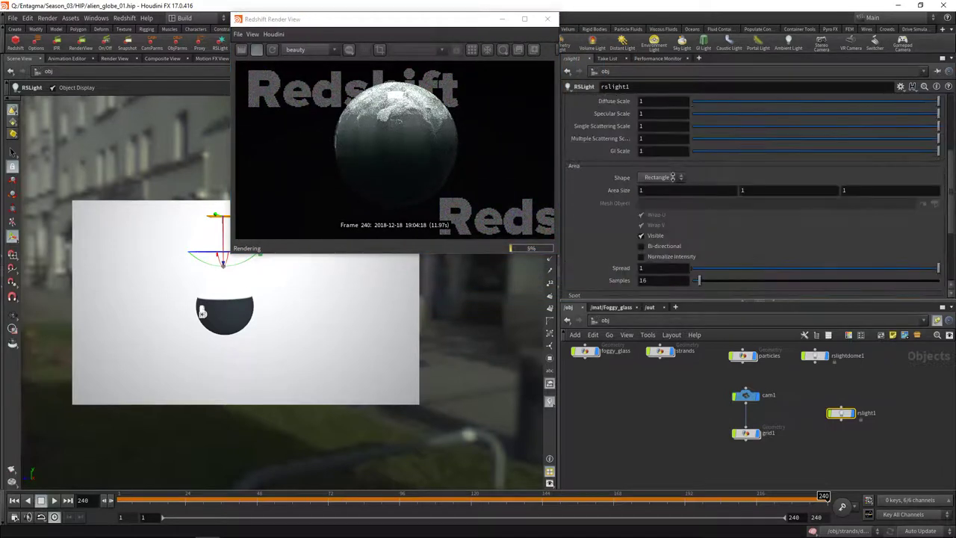
click(673, 177)
click(659, 188)
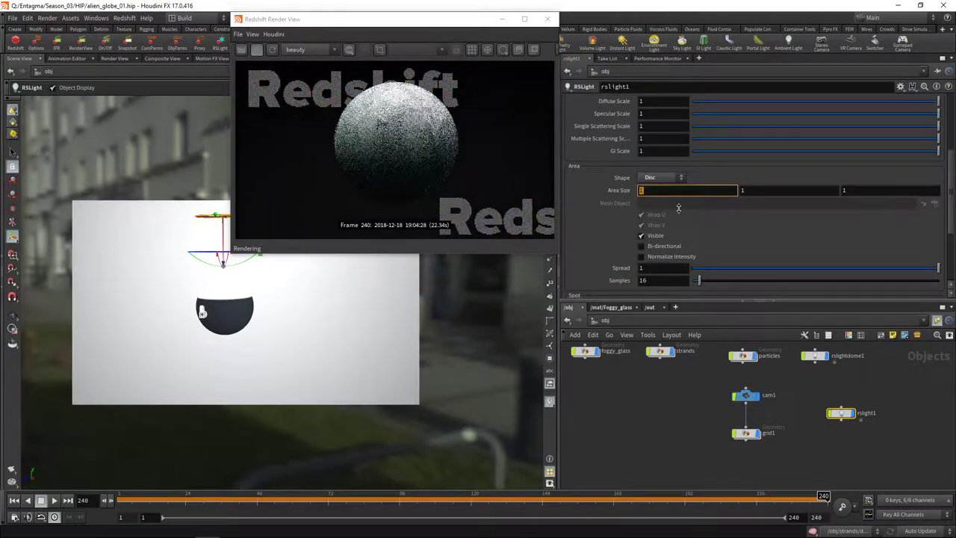
text(4)
key(Tab)
text(4)
key(Tab)
text(4)
key(Return)
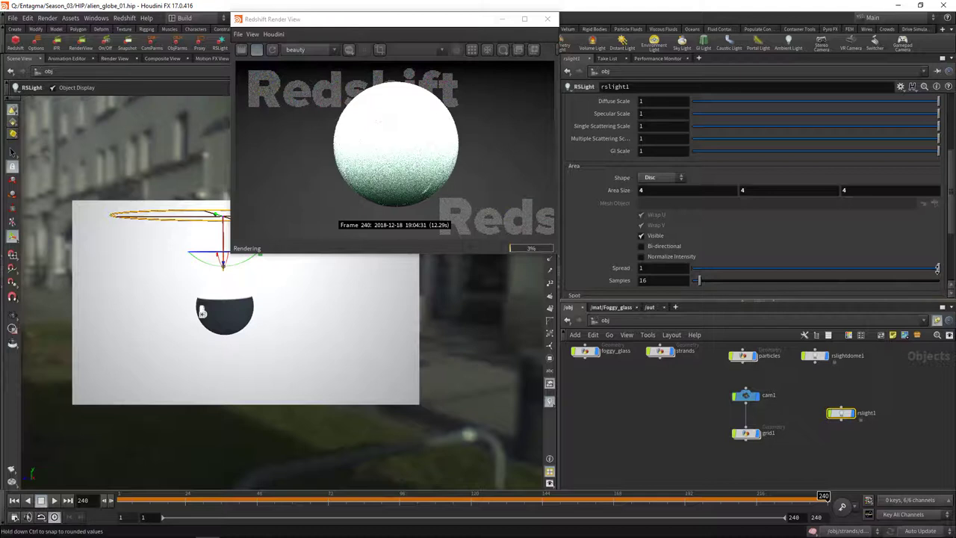
- Set rslight1's spread to 0.4 and its intensity multiplier to 3
drag(938, 267, 793, 268)
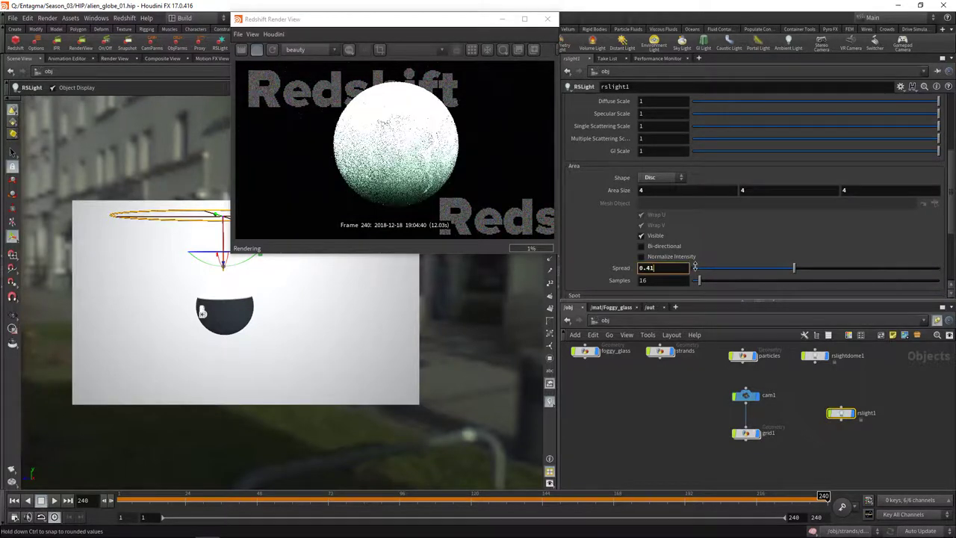
key(BackSpace)
key(Return)
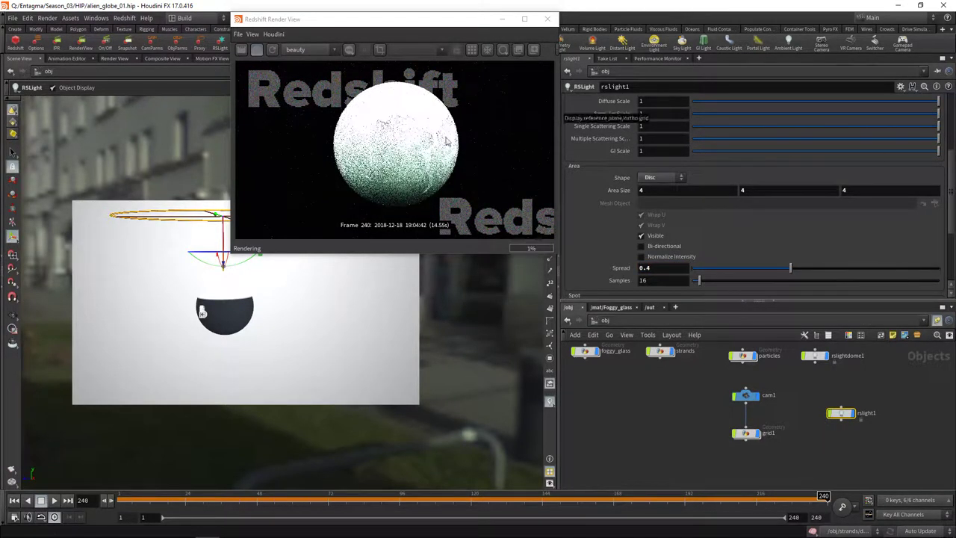
scroll(953, 198, up, 5)
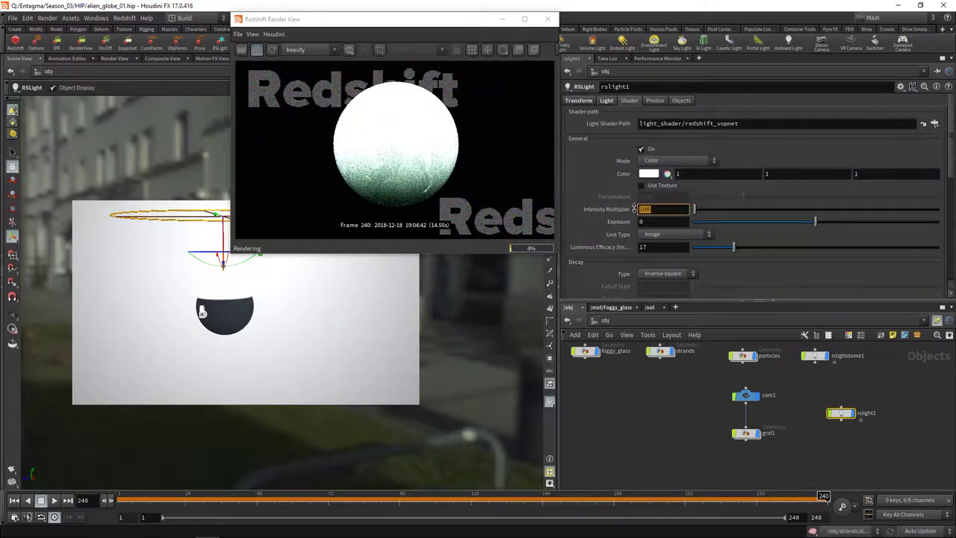
text(3)
key(Return)
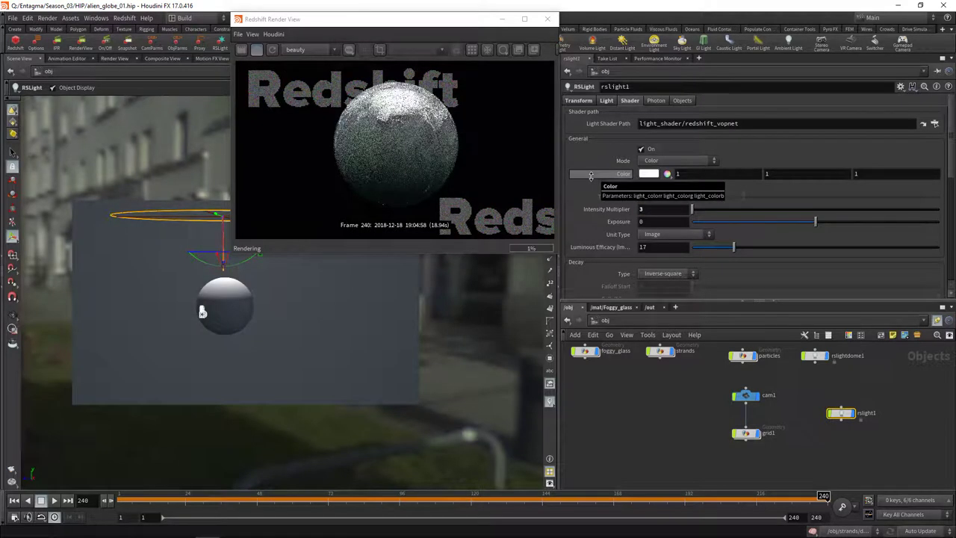
- Move rslight1 directly over the sphere toward the camera side and lower it closer to the sphere's top
alt+drag(345, 280, 316, 380)
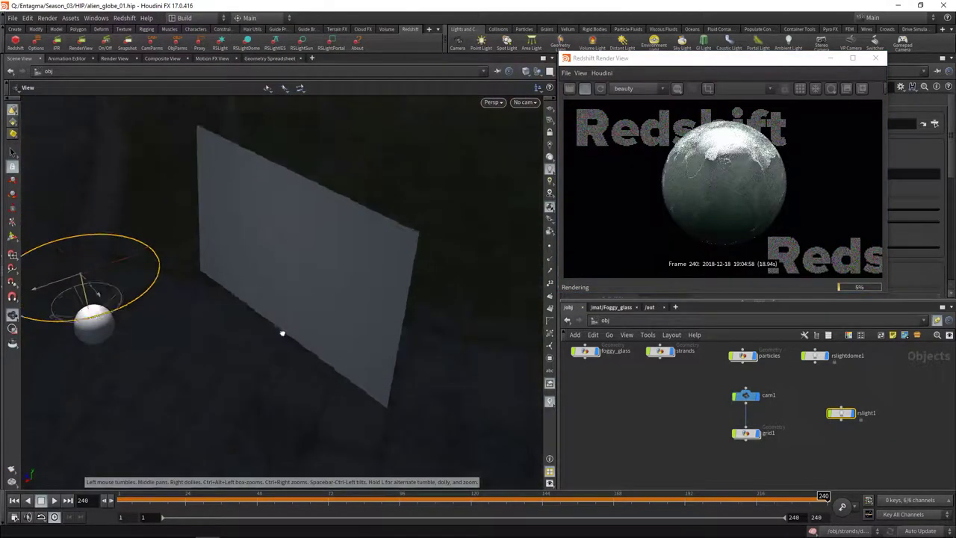
key(Return)
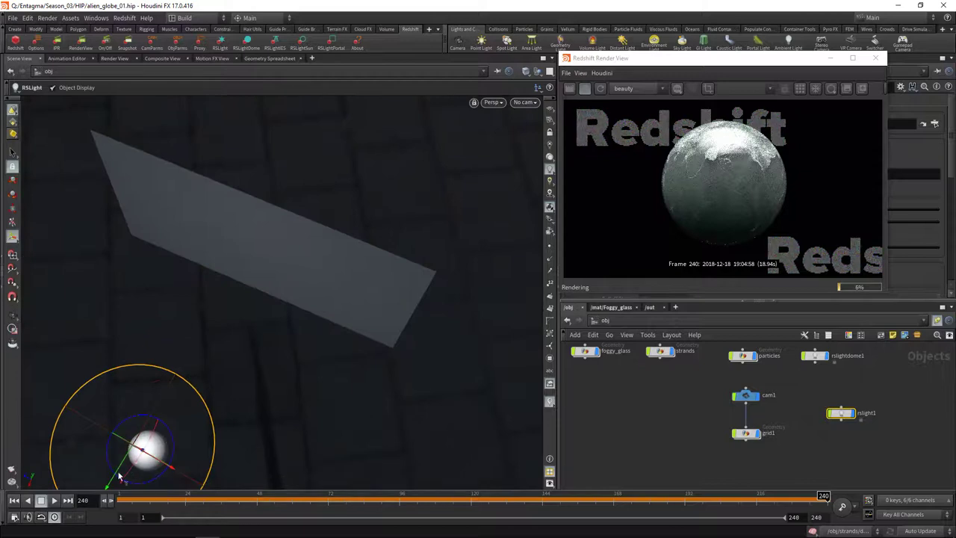
drag(118, 475, 297, 249)
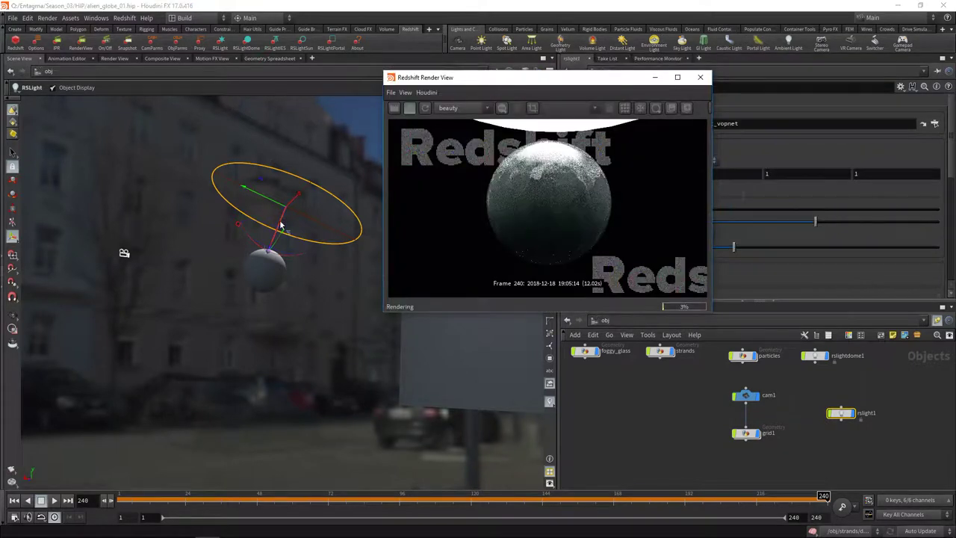
drag(280, 222, 278, 240)
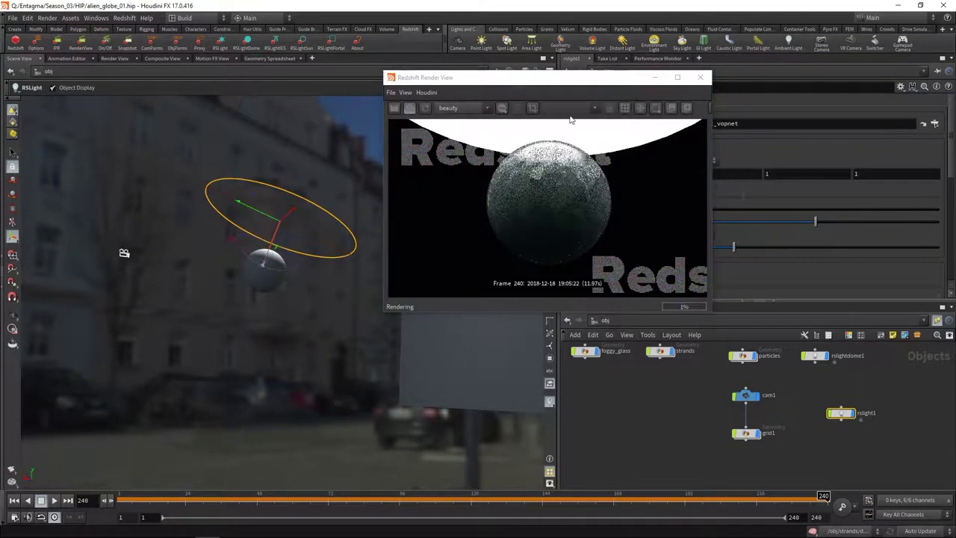
- Make rslight1's area shape invisible to the render
drag(599, 82, 304, 107)
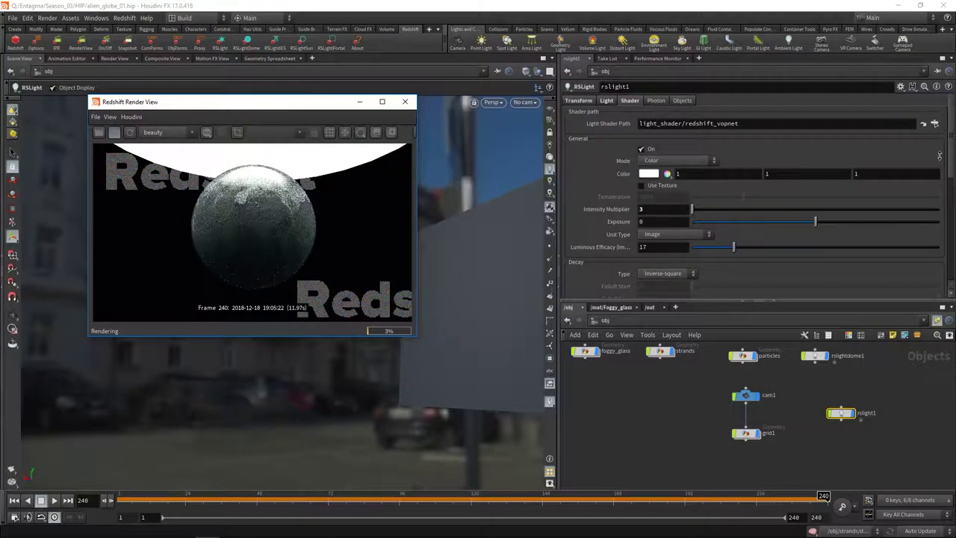
scroll(640, 186, down, 10)
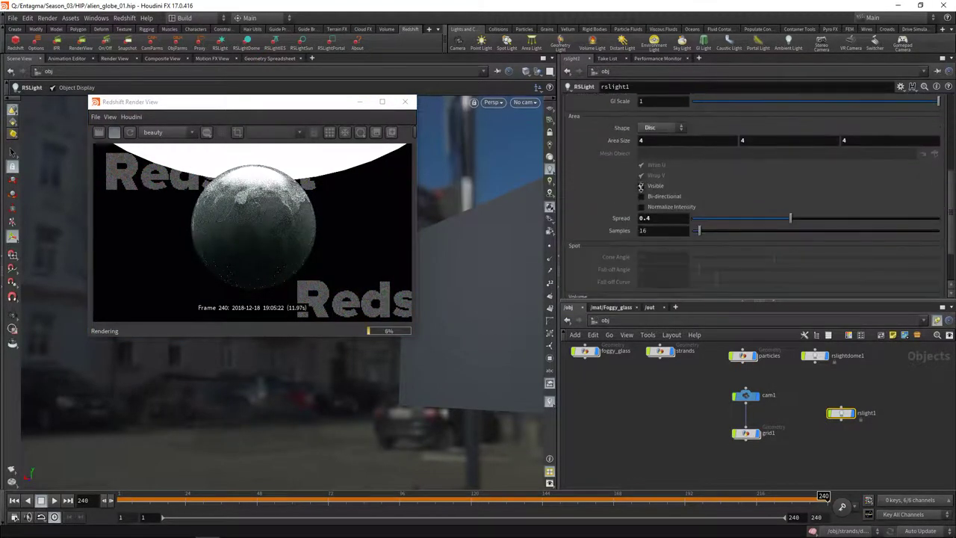
click(639, 185)
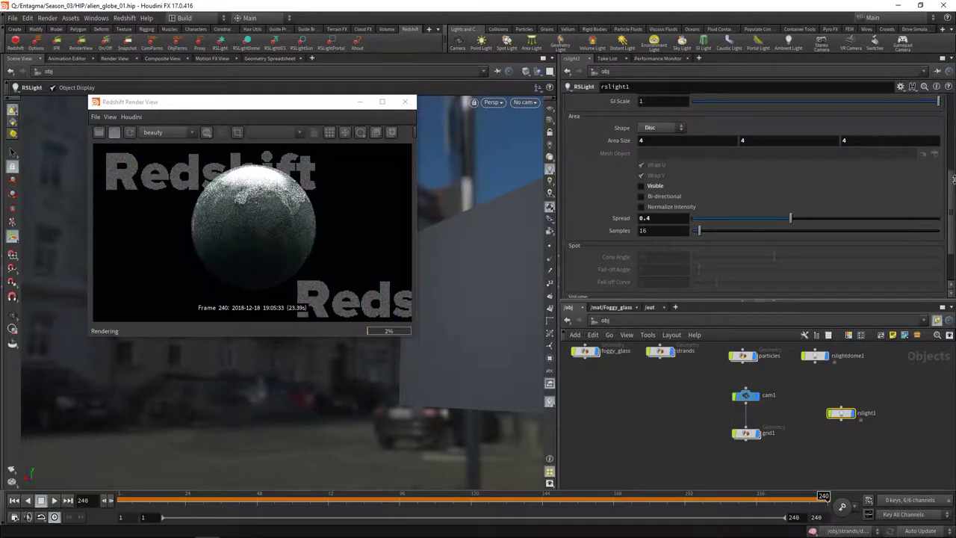
- Try a specular scale of 0 on rslight1 and settle on 0.5
scroll(951, 189, up, 4)
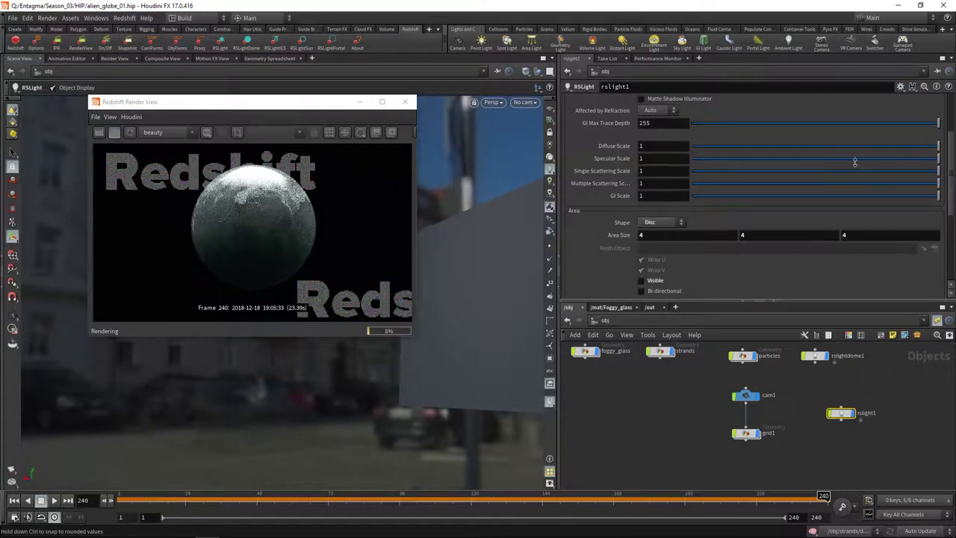
drag(854, 163, 659, 159)
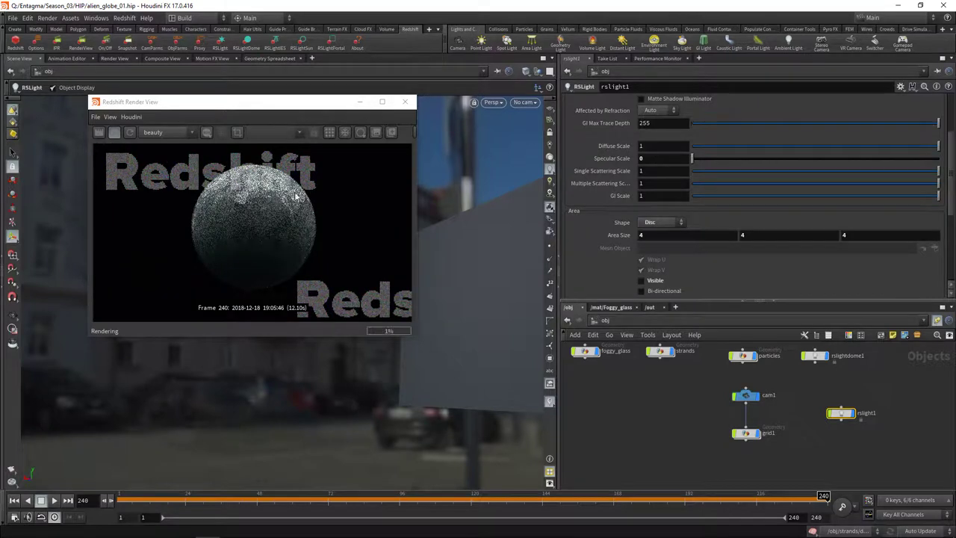
click(654, 159)
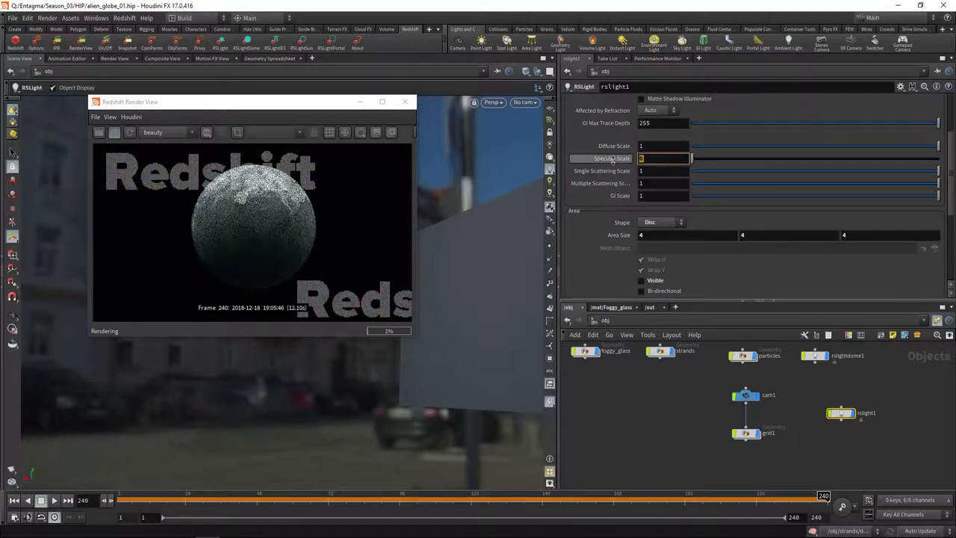
text(.5)
key(Return)
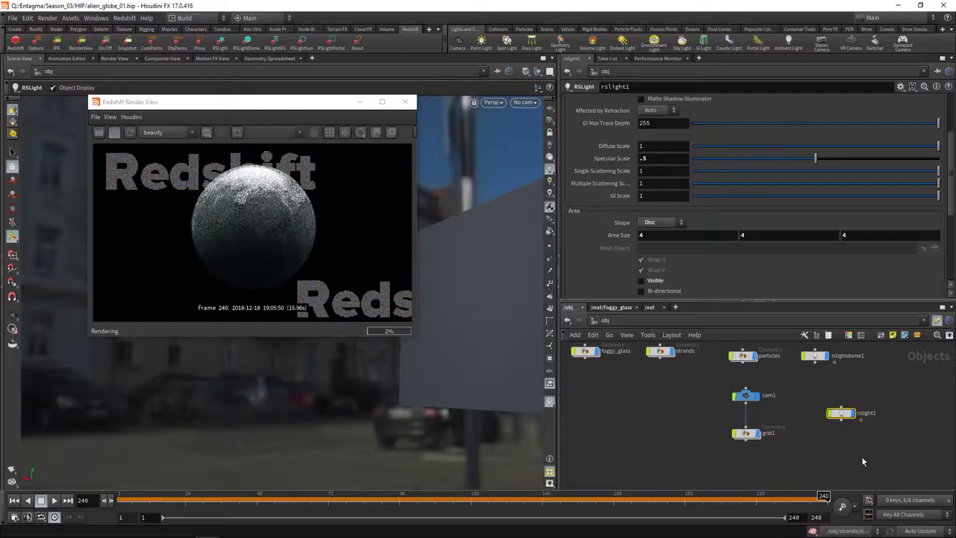
- Place a duplicate of rslight1 beside the sphere at about 3.67 in Z, with its rotation set to 0, 0, 0
key(ctrl+c)
key(ctrl+v)
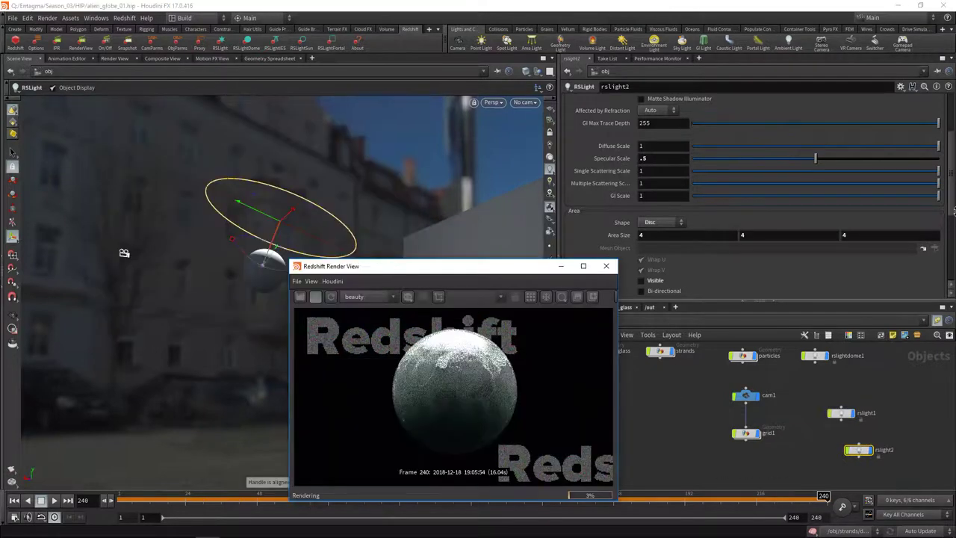
drag(952, 207, 951, 142)
click(578, 100)
click(655, 150)
text(0)
key(Tab)
text(0)
key(Tab)
text(0)
key(Return)
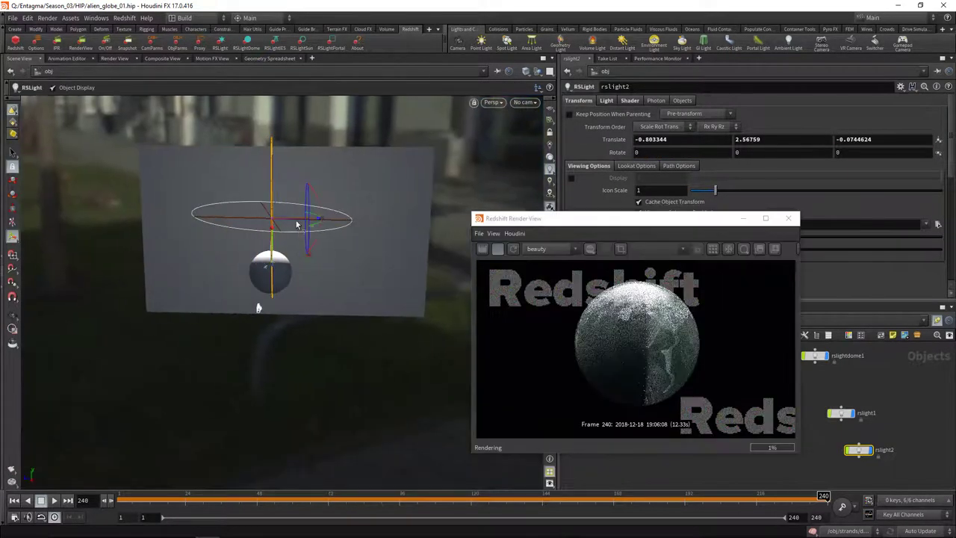
drag(303, 224, 278, 290)
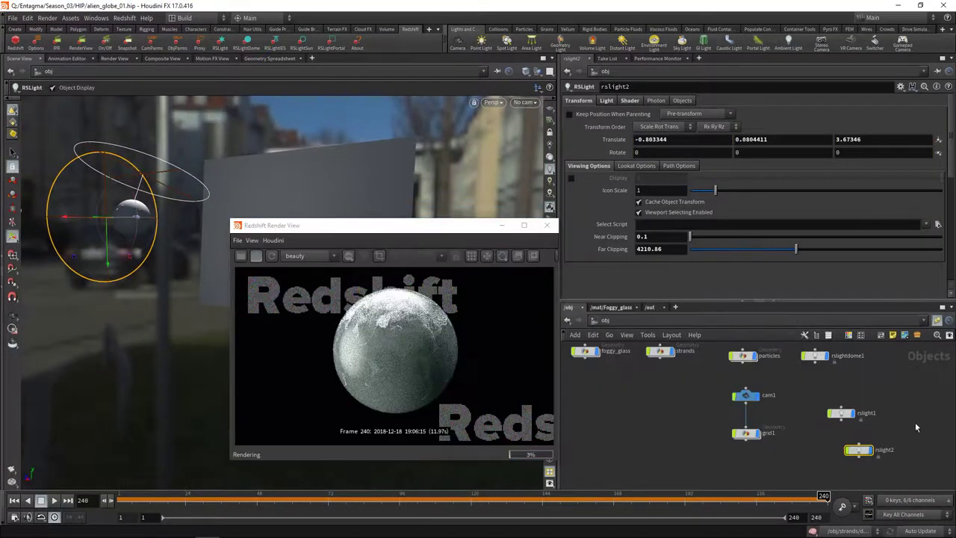
- Mirror a duplicate of rslight2 to the sphere's opposite side, with X rotation 180 and Z translation -3.67346
key(ctrl+c)
key(ctrl+v)
drag(104, 183, 94, 250)
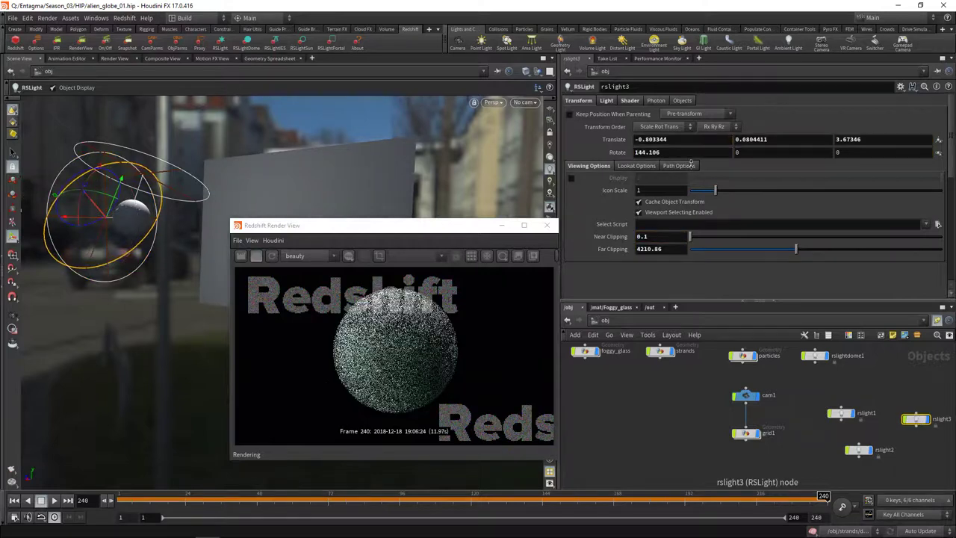
drag(665, 153, 626, 152)
text(180)
key(Return)
click(837, 140)
text(-)
key(Return)
alt+drag(111, 249, 165, 254)
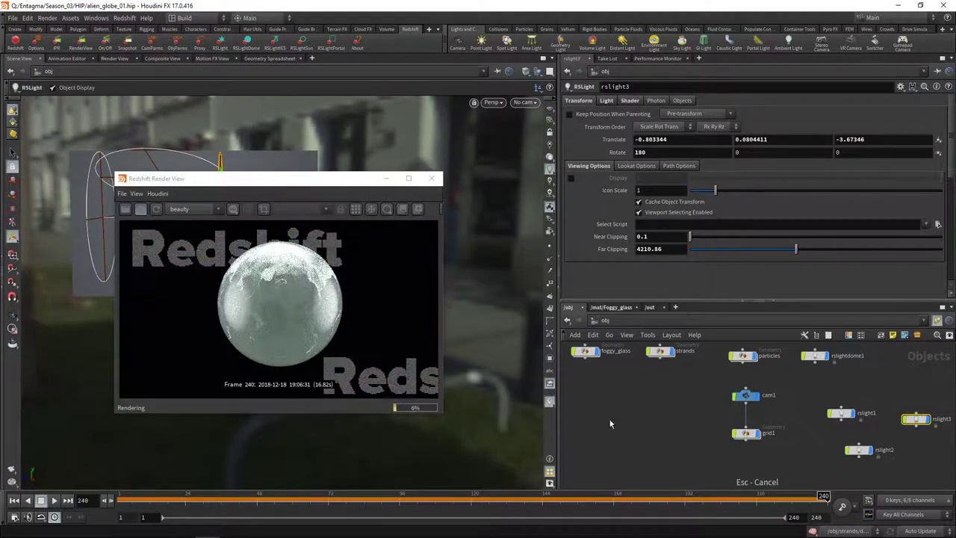
- Lower the specular scale of both side lights, rslight2 and rslight3, to nearly 0 and set their intensity multiplier to 1
drag(869, 455, 925, 455)
drag(892, 476, 940, 403)
click(606, 100)
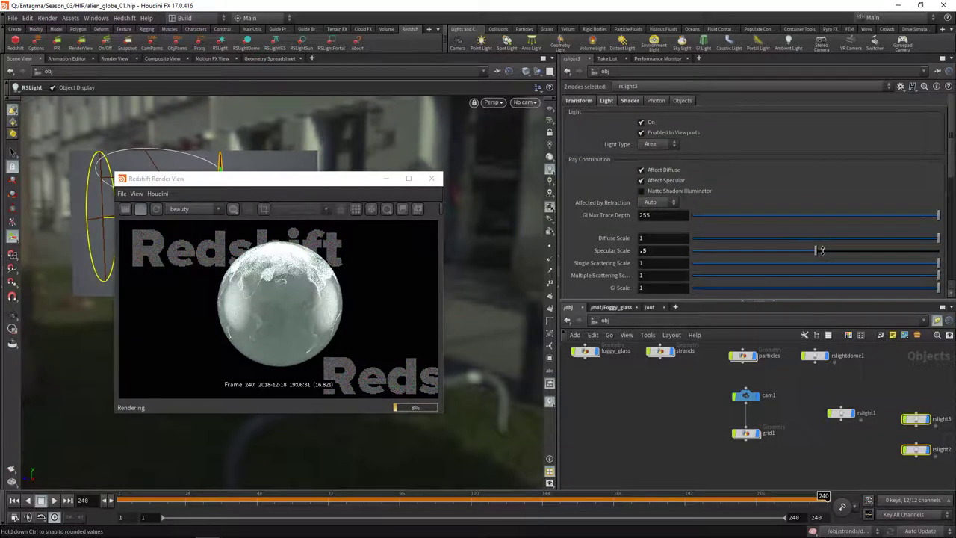
drag(821, 251, 703, 255)
click(662, 250)
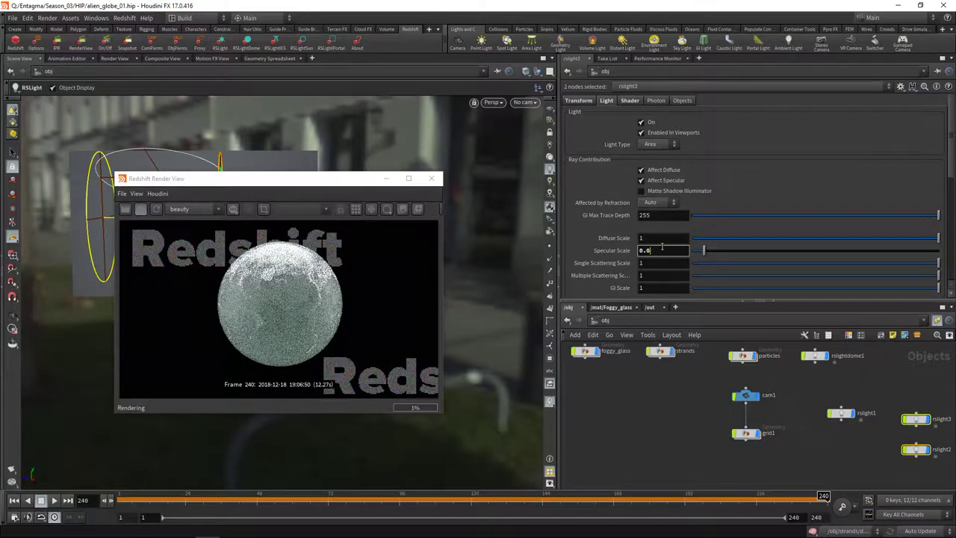
key(Return)
click(628, 100)
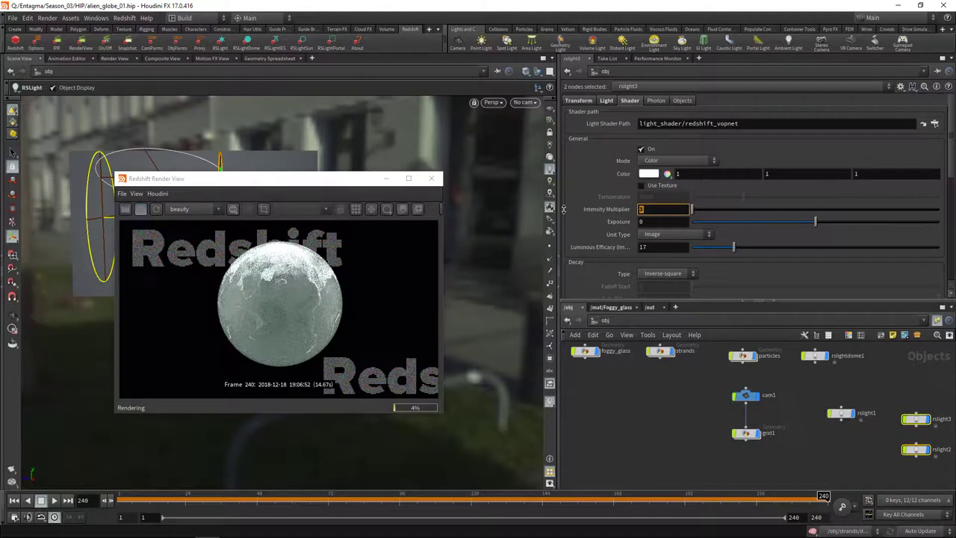
key(Return)
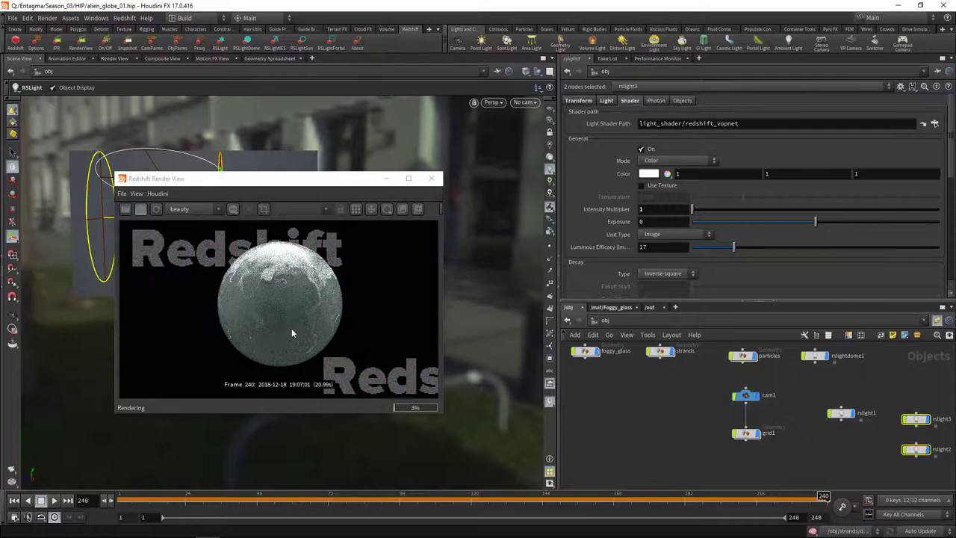
- In the Foggy_glass material, set the absorption scale to 3 and try a scatter scale of 2 before settling on 1.5
click(604, 307)
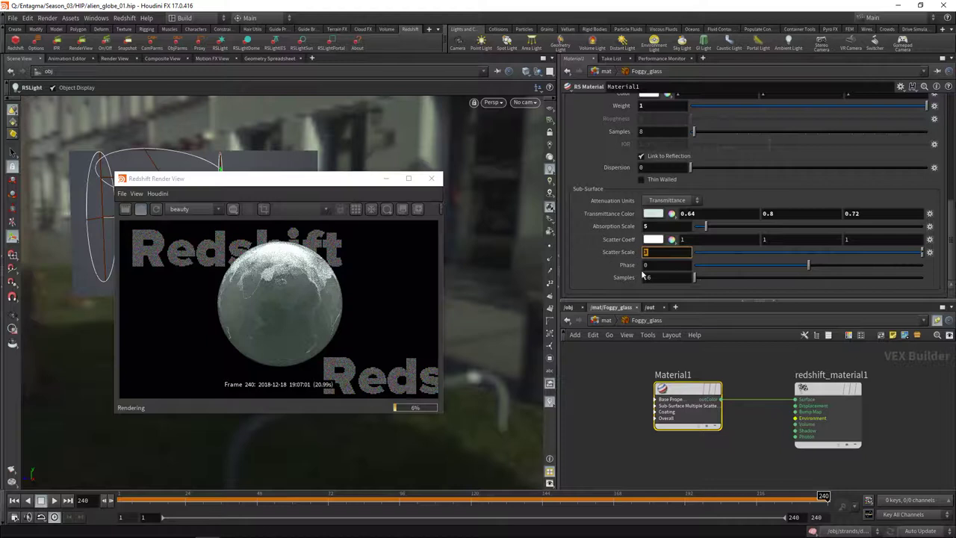
text(2)
key(Return)
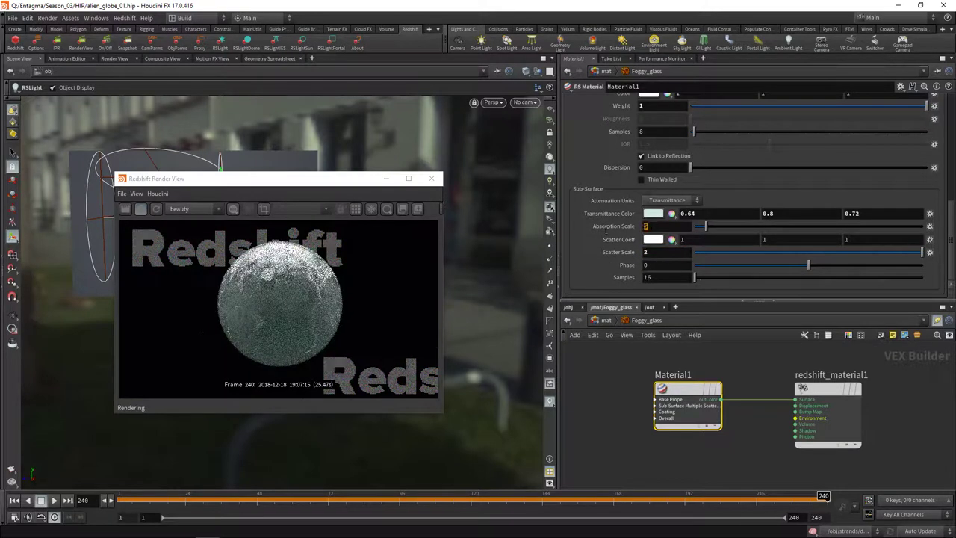
drag(652, 226, 601, 233)
text(3)
key(Return)
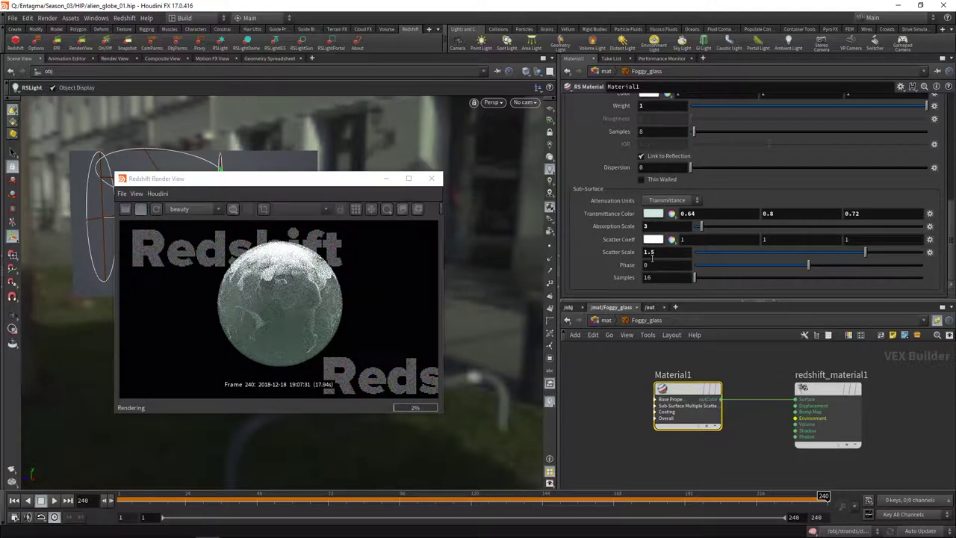
- Return to the object network and open the shader settings of rslight1
click(569, 307)
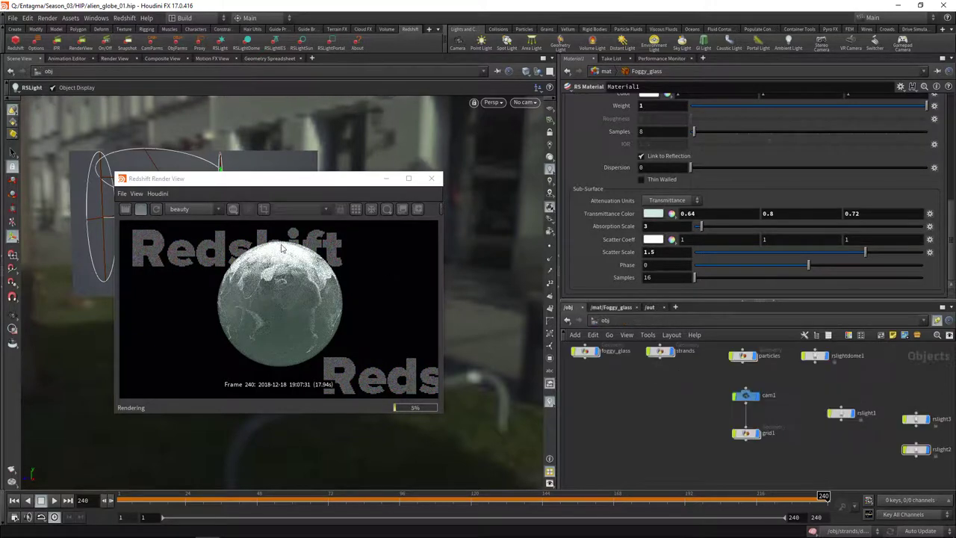
click(842, 413)
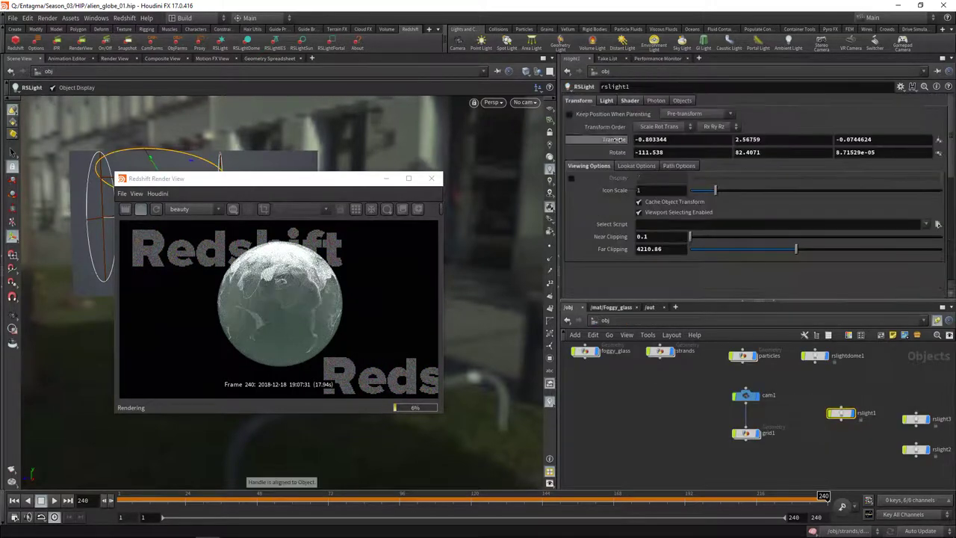
click(629, 100)
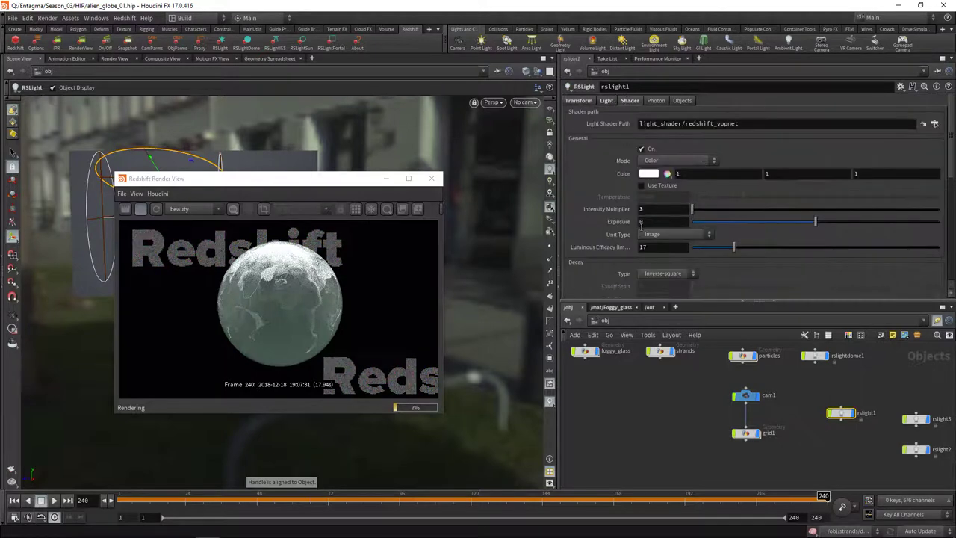
- Uncover the viewport and look through cam1 again
drag(325, 180, 788, 133)
click(524, 102)
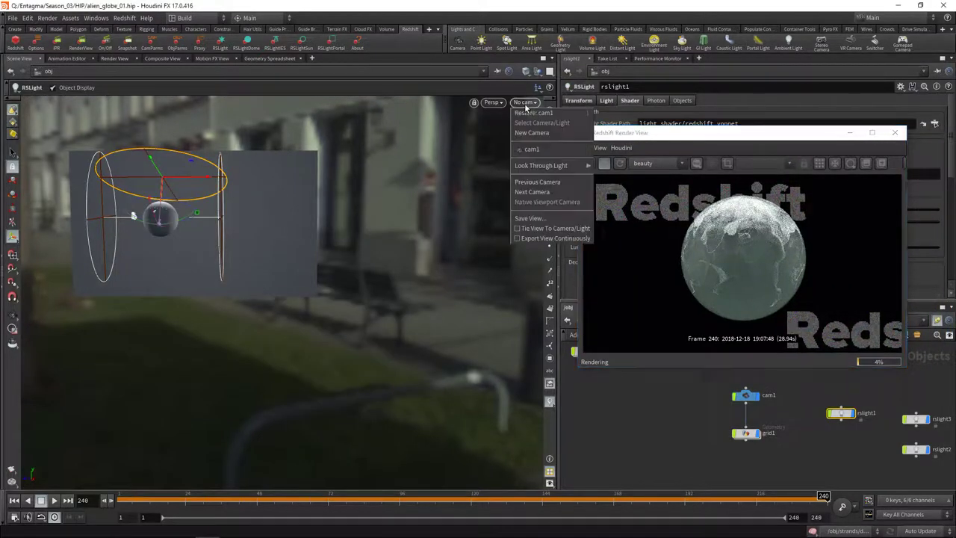
click(531, 149)
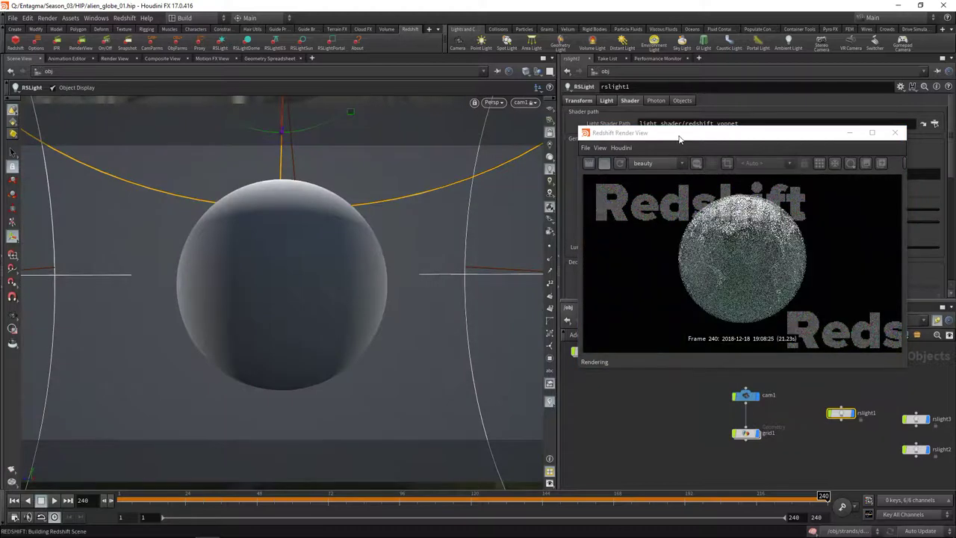
- Turn on Keep Position When Parenting for rslight1, rslight2 and rslight3 and parent all three lights to cam1
drag(685, 137, 386, 123)
middle_drag(881, 457, 857, 441)
drag(794, 461, 905, 382)
drag(893, 403, 878, 426)
drag(529, 114, 392, 111)
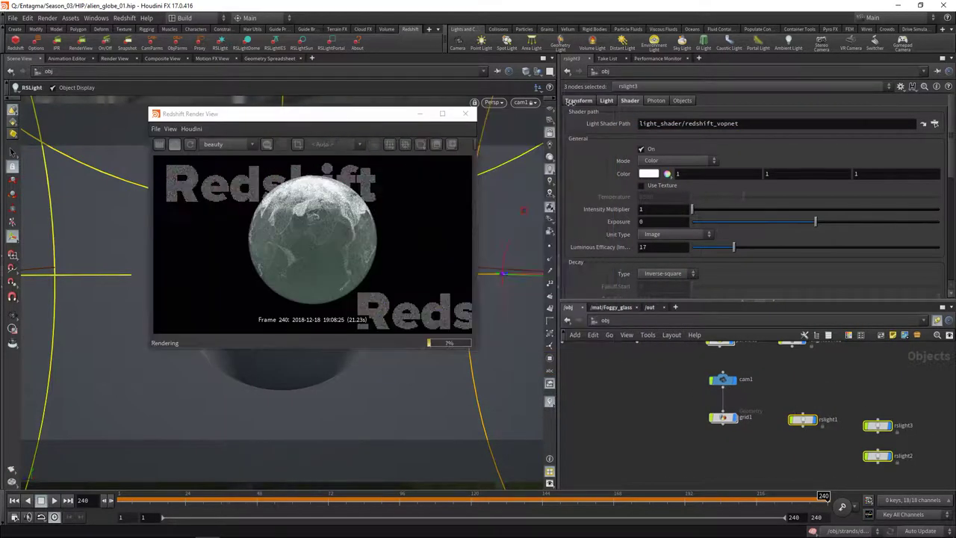
click(570, 100)
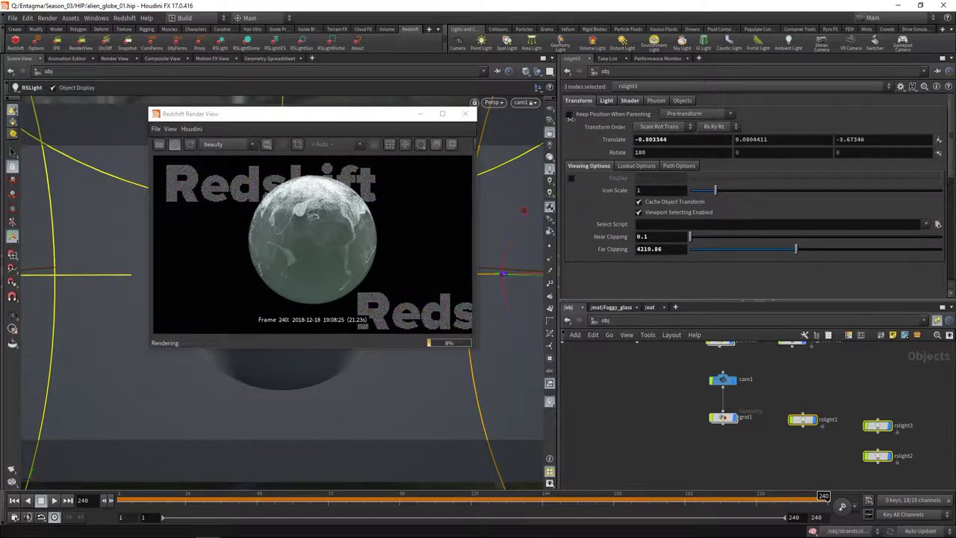
click(569, 113)
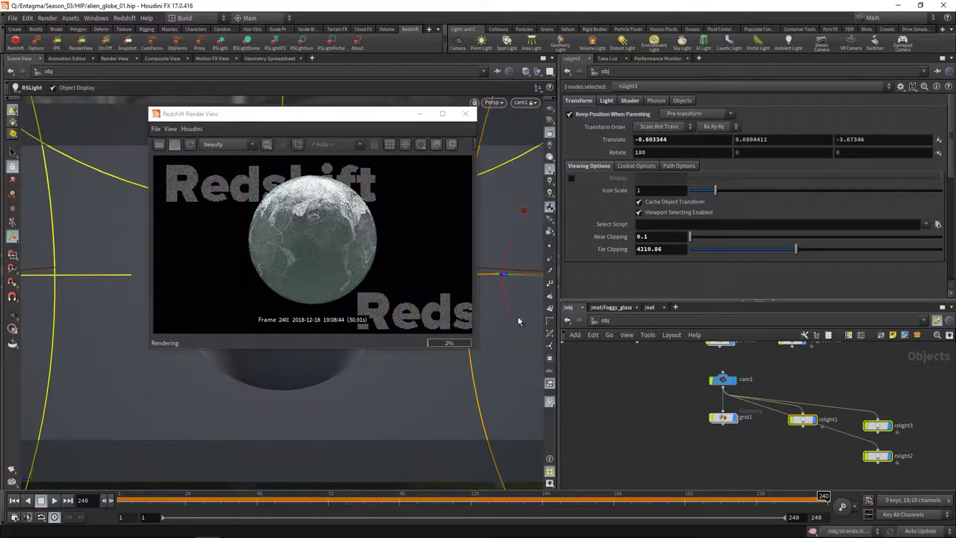
- Uncover the viewport and reframe the glass sphere through cam1 from a new, slightly closer angle
drag(400, 120, 849, 84)
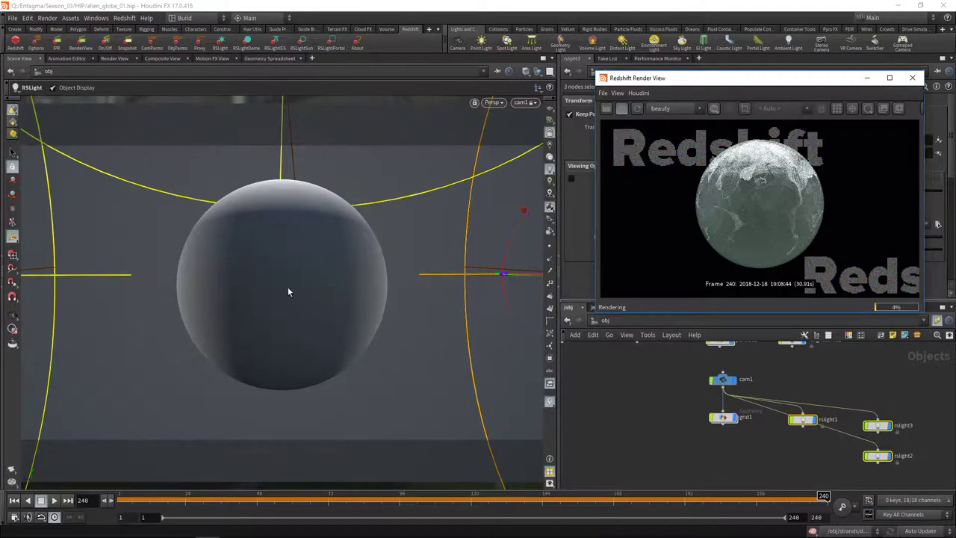
key(Escape)
mouse_move(271, 280)
middle_down()
mouse_move(236, 279)
mouse_move(280, 274)
middle_up()
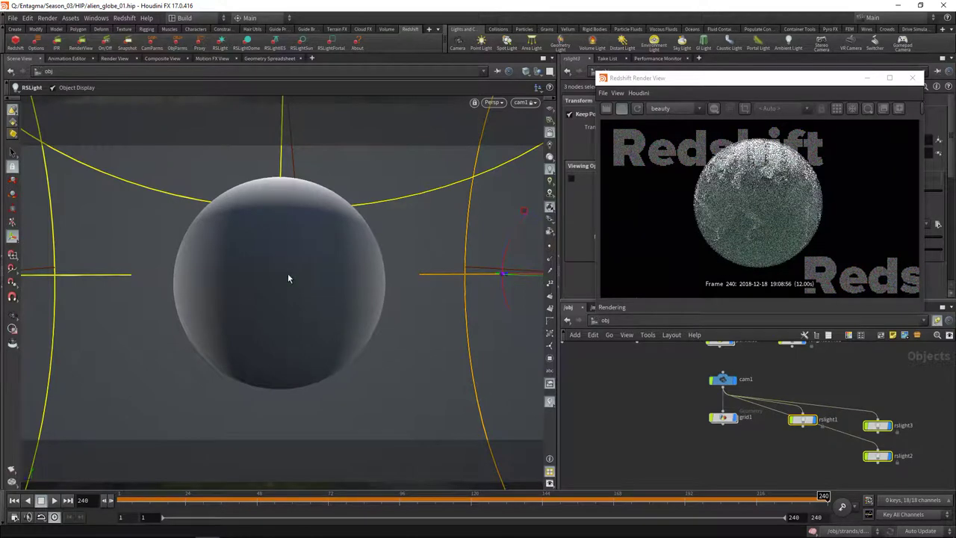
key(Escape)
drag(288, 278, 309, 282)
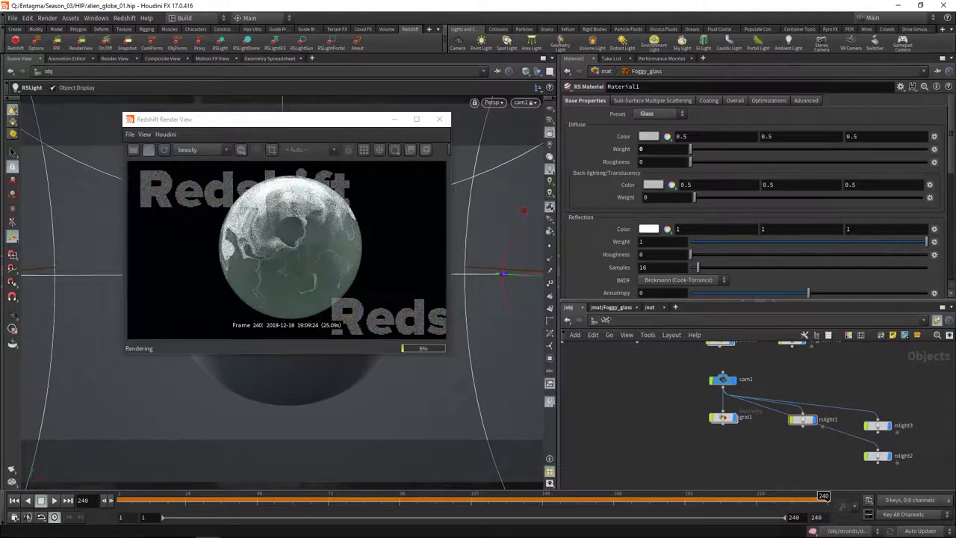
- Set the reflection IOR of Material1 in the Foggy_glass material to 1.33
click(612, 307)
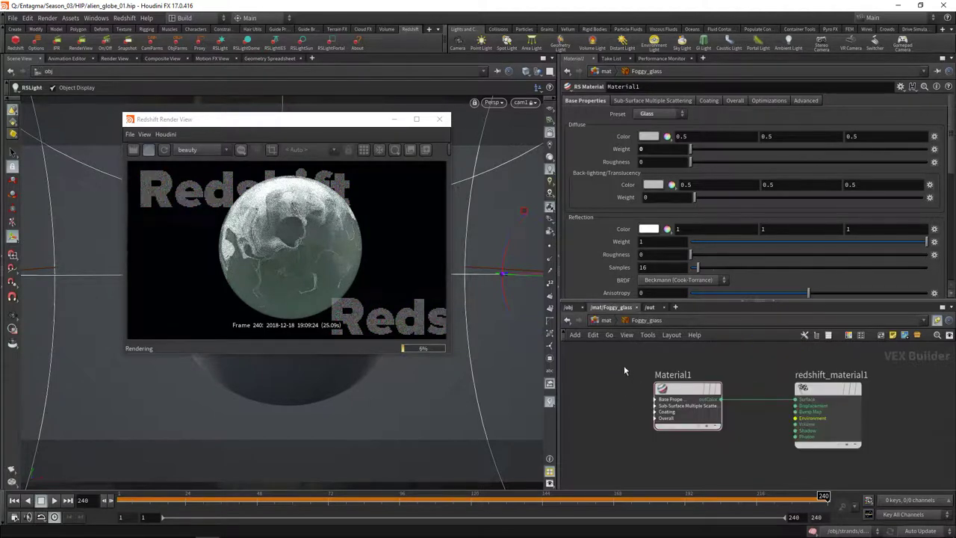
drag(625, 372, 732, 458)
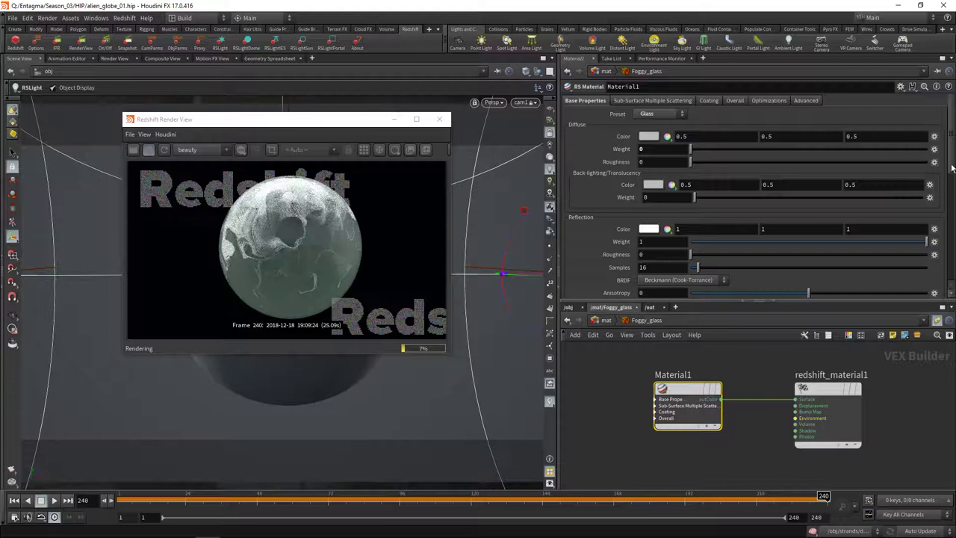
scroll(649, 234, down, 3)
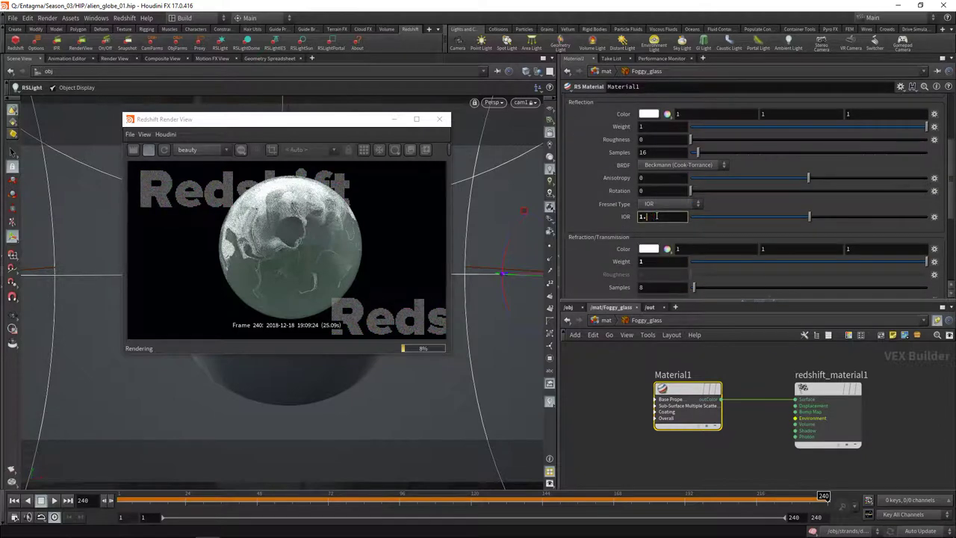
key(Return)
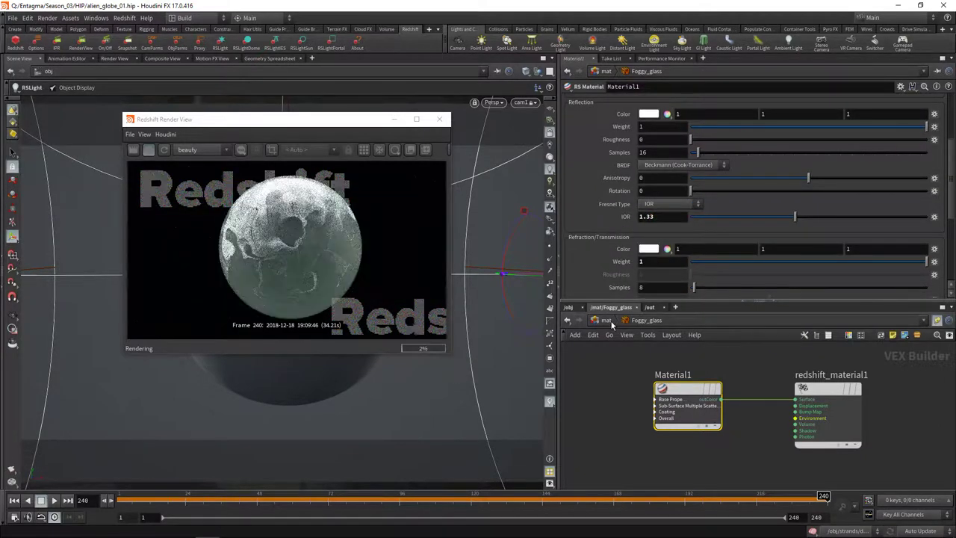
- Go into the Glass material and set the reflection IOR of its Material1 node to 1.7
key(u)
click(768, 382)
key(Return)
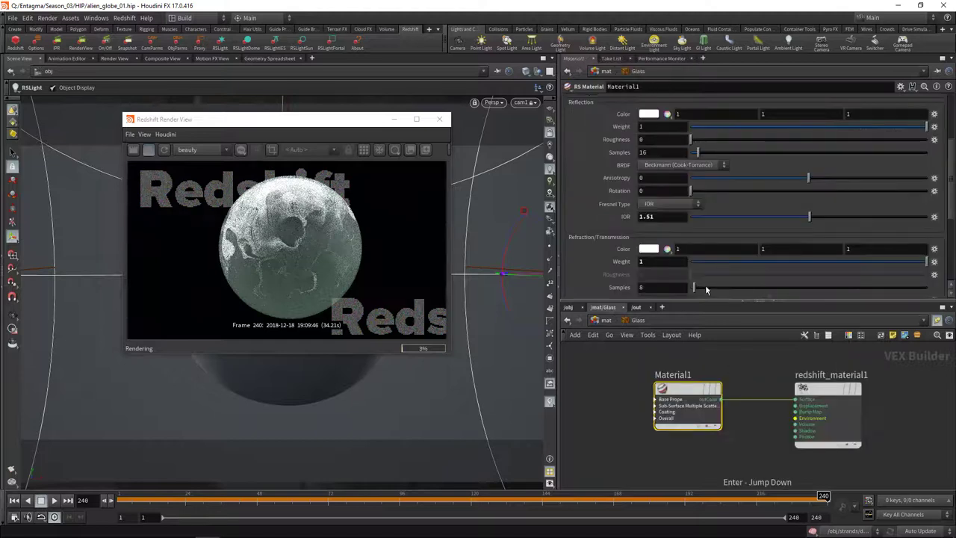
scroll(709, 137, down, 2)
click(669, 146)
key(BackSpace)
key(BackSpace)
text(7)
key(Return)
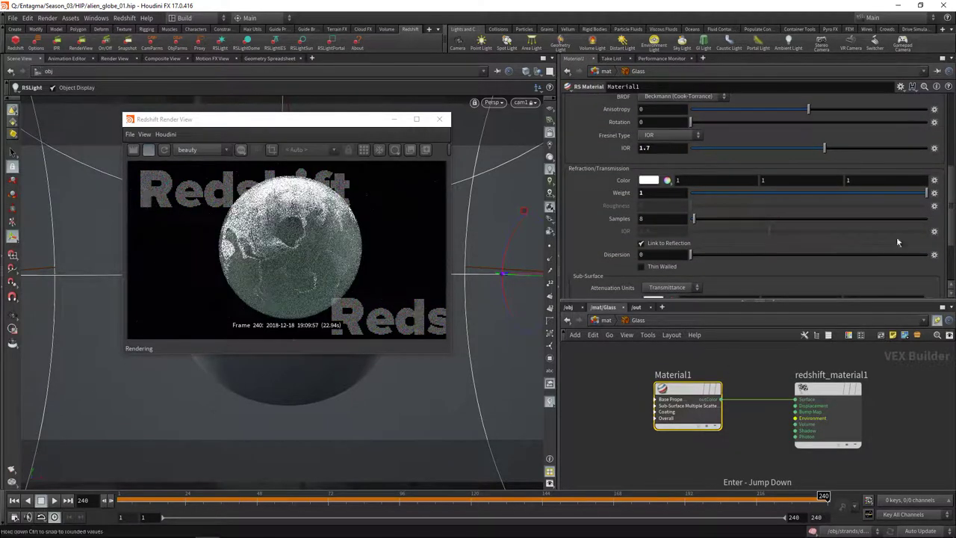
- Set the refraction dispersion of the Glass material to 2
drag(953, 216, 952, 246)
click(658, 185)
text(2)
key(Return)
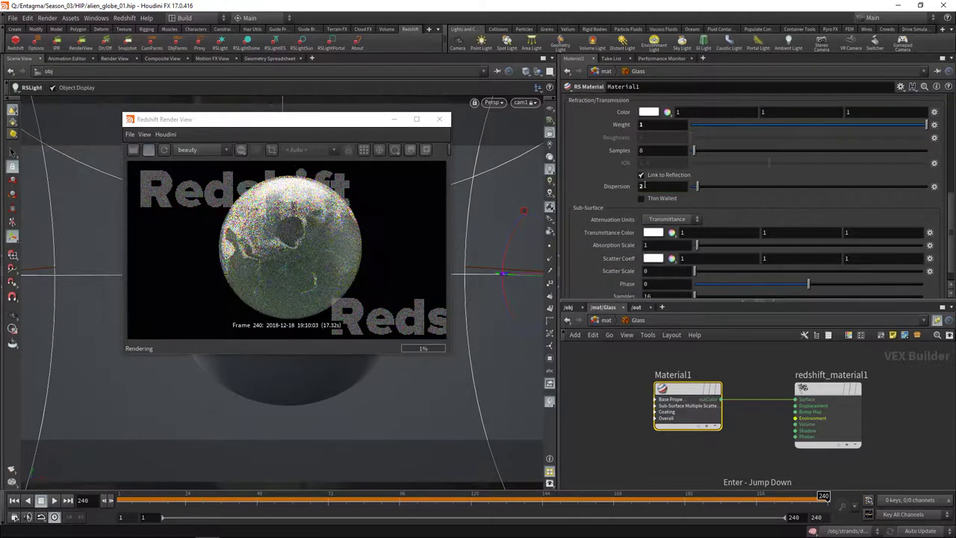